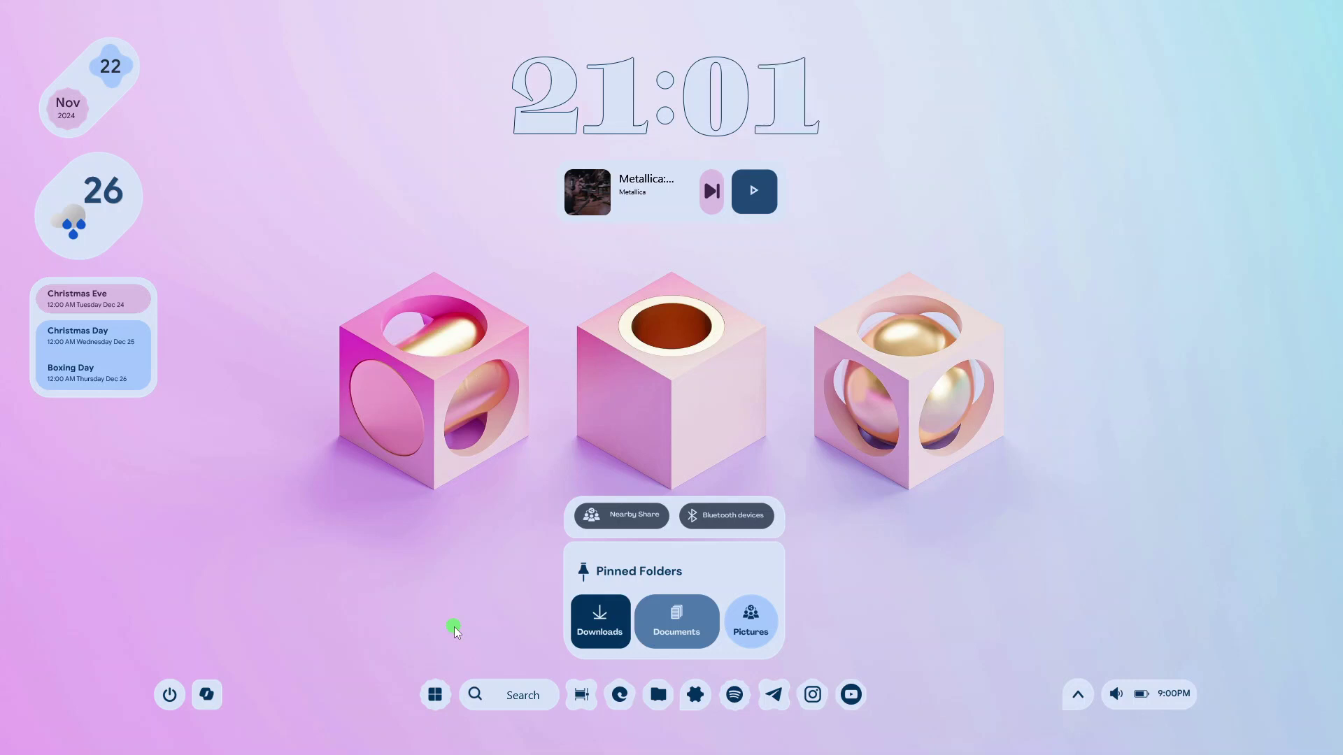
Open and close the Downloads folder from the taskbar, then start the Metallica track.
click(435, 695)
click(401, 602)
click(584, 688)
click(589, 657)
click(596, 615)
click(1115, 165)
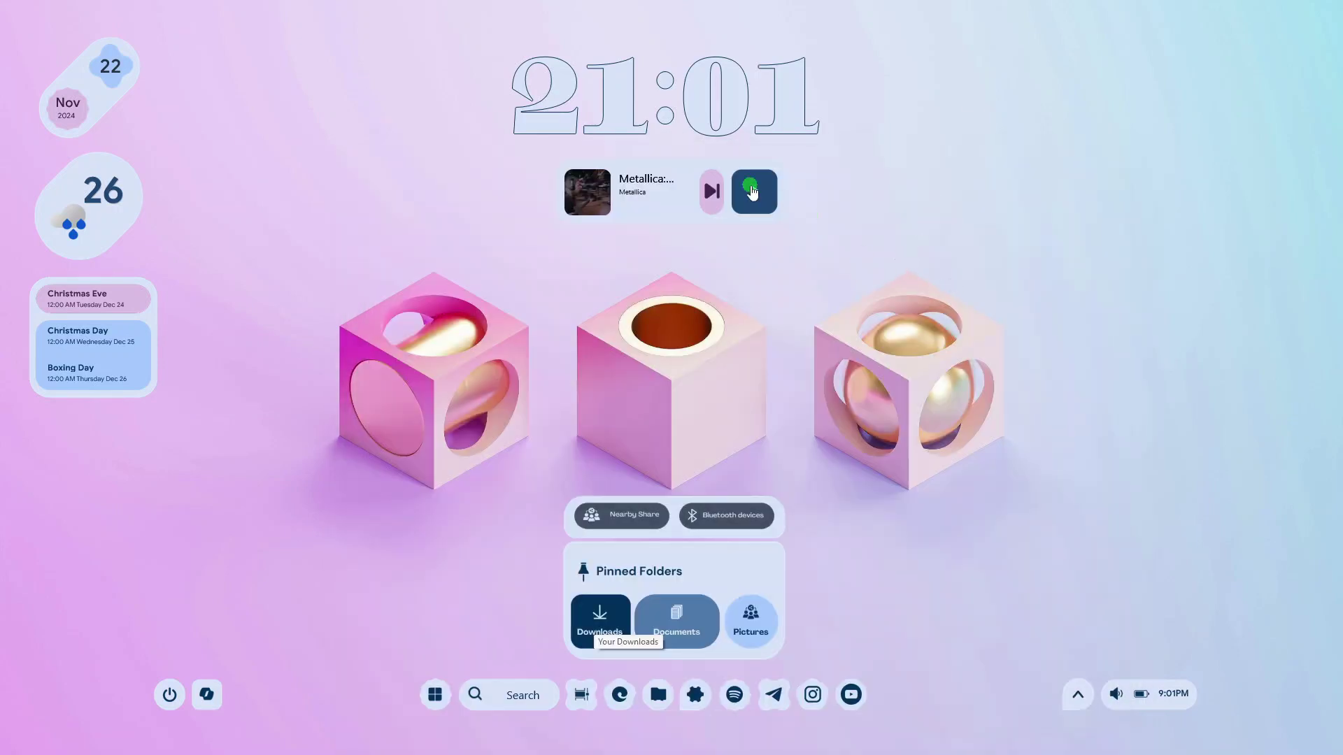
click(752, 191)
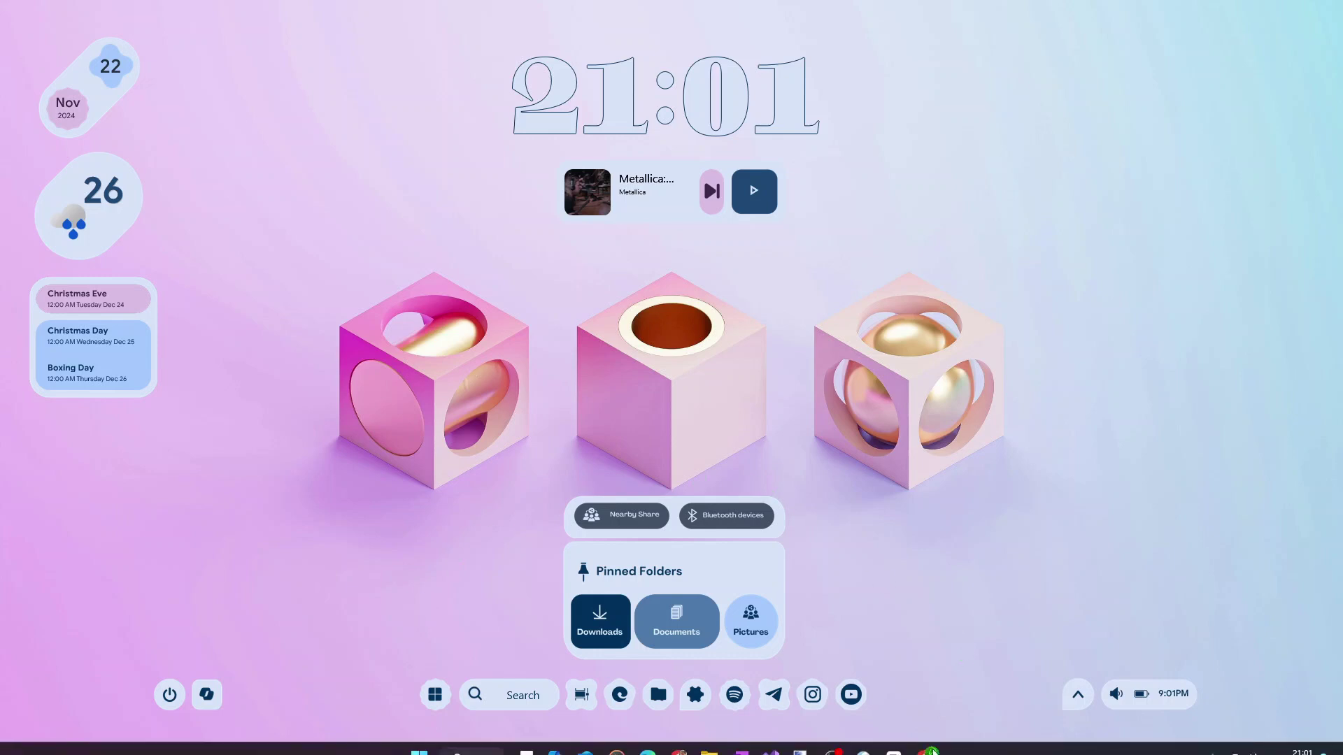
Bring up Chrome on the Rainmeter site, view the MD3-Windows GitHub tab, and minimize it.
click(929, 740)
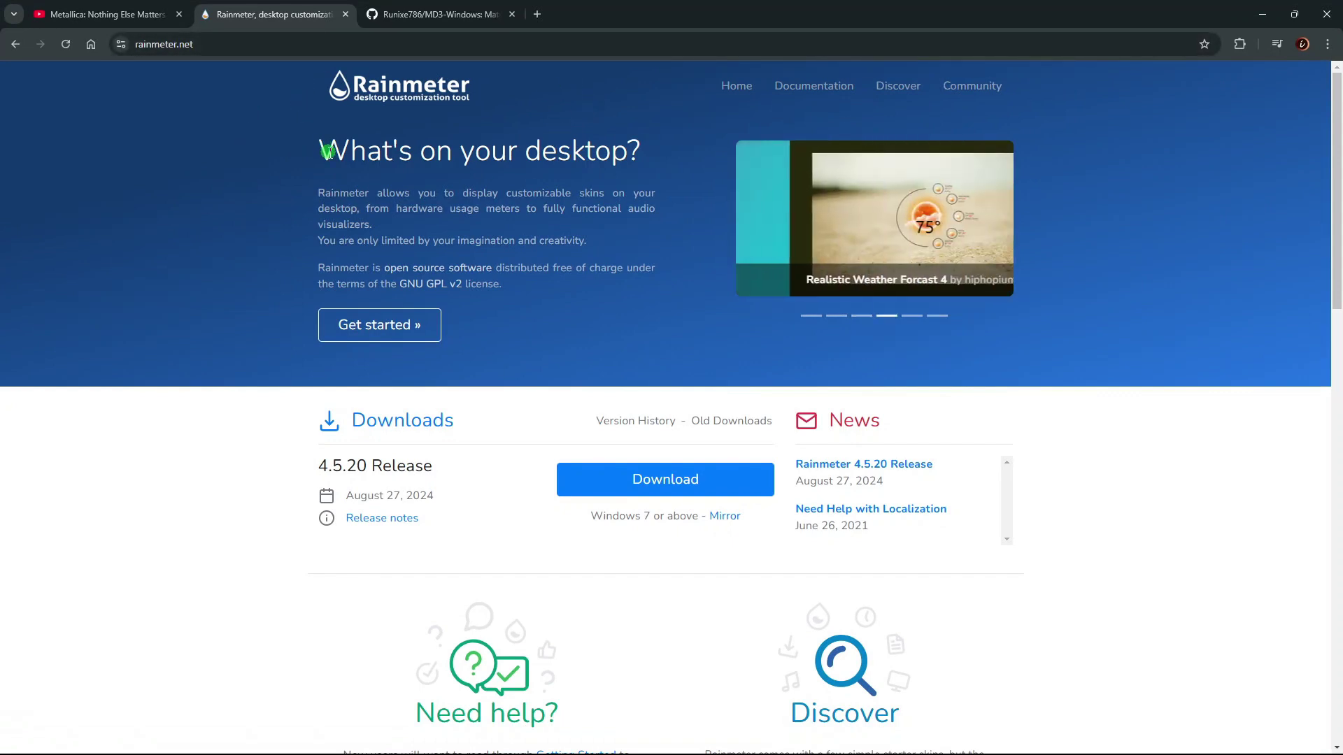
click(428, 14)
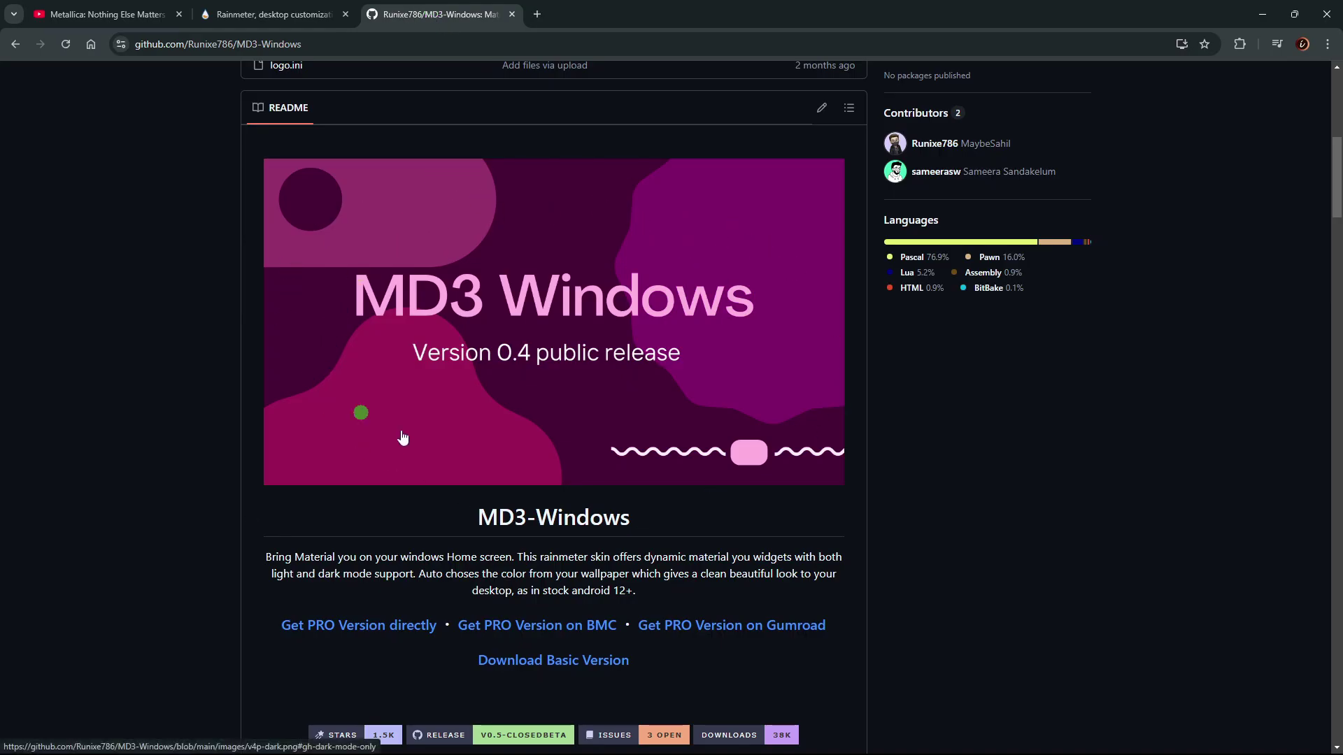
click(1262, 14)
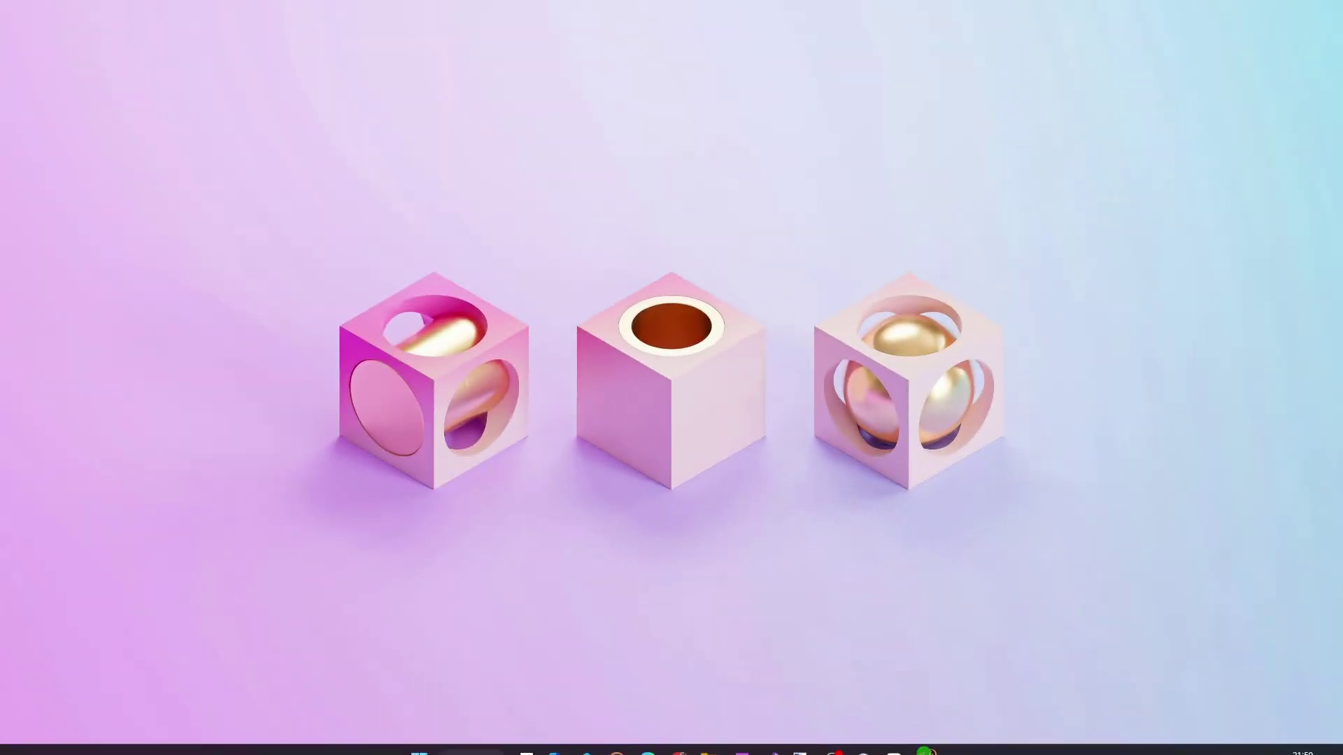
Google 'rainmeter', open rainmeter.net and download the Rainmeter 4.5.20 installer.
click(926, 738)
click(311, 40)
text(rainmeter.net)
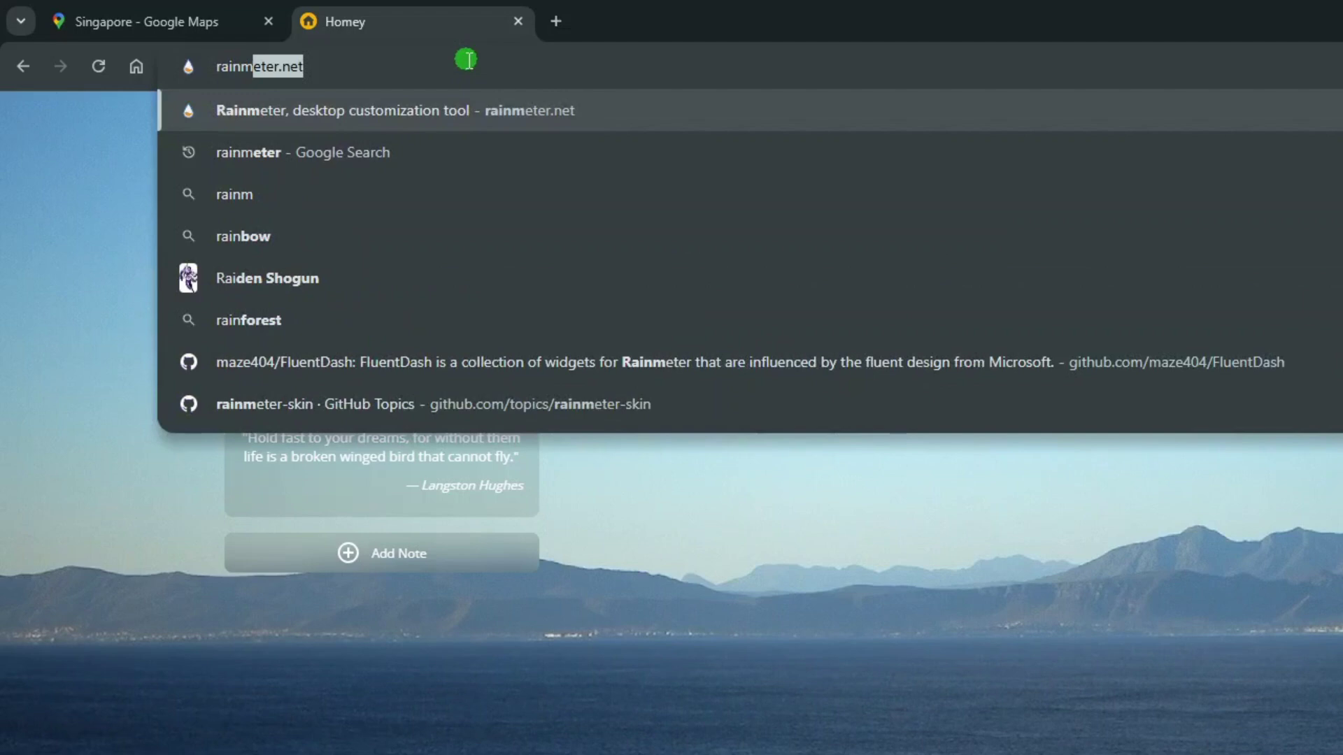
key(Return)
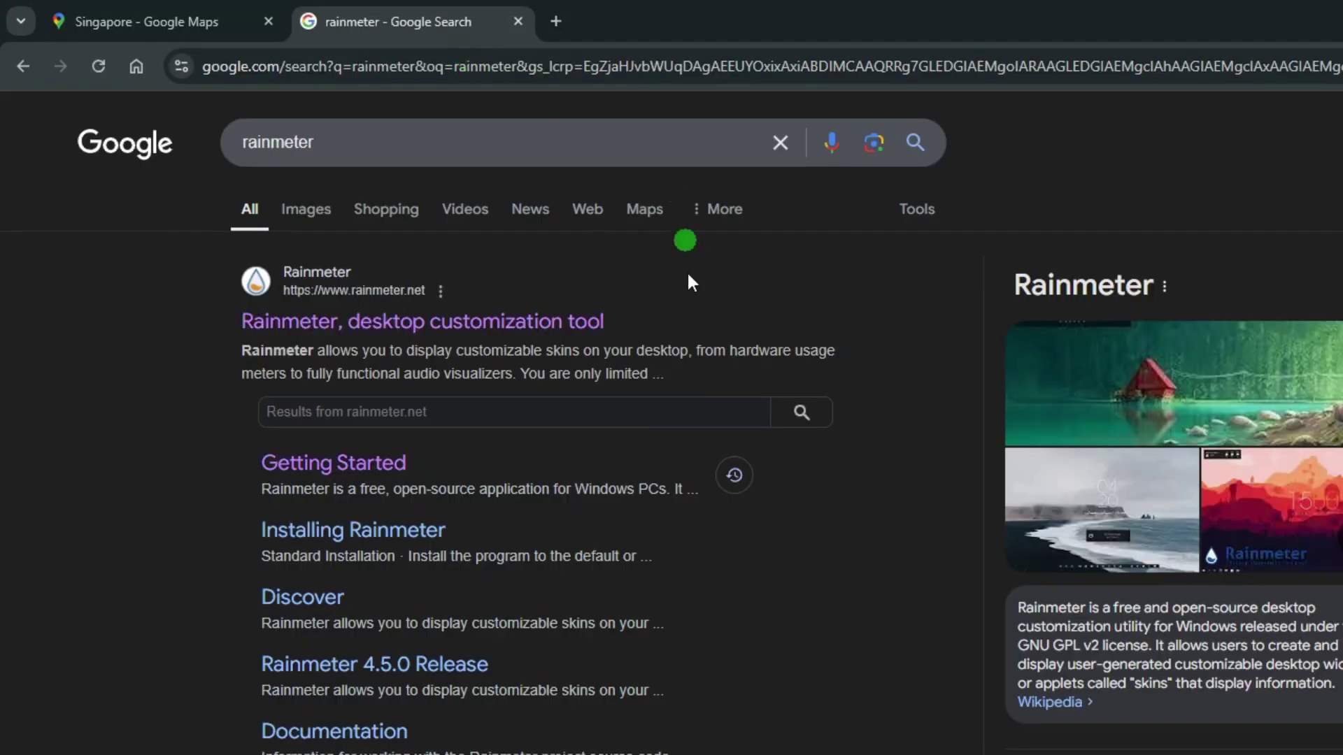
click(555, 323)
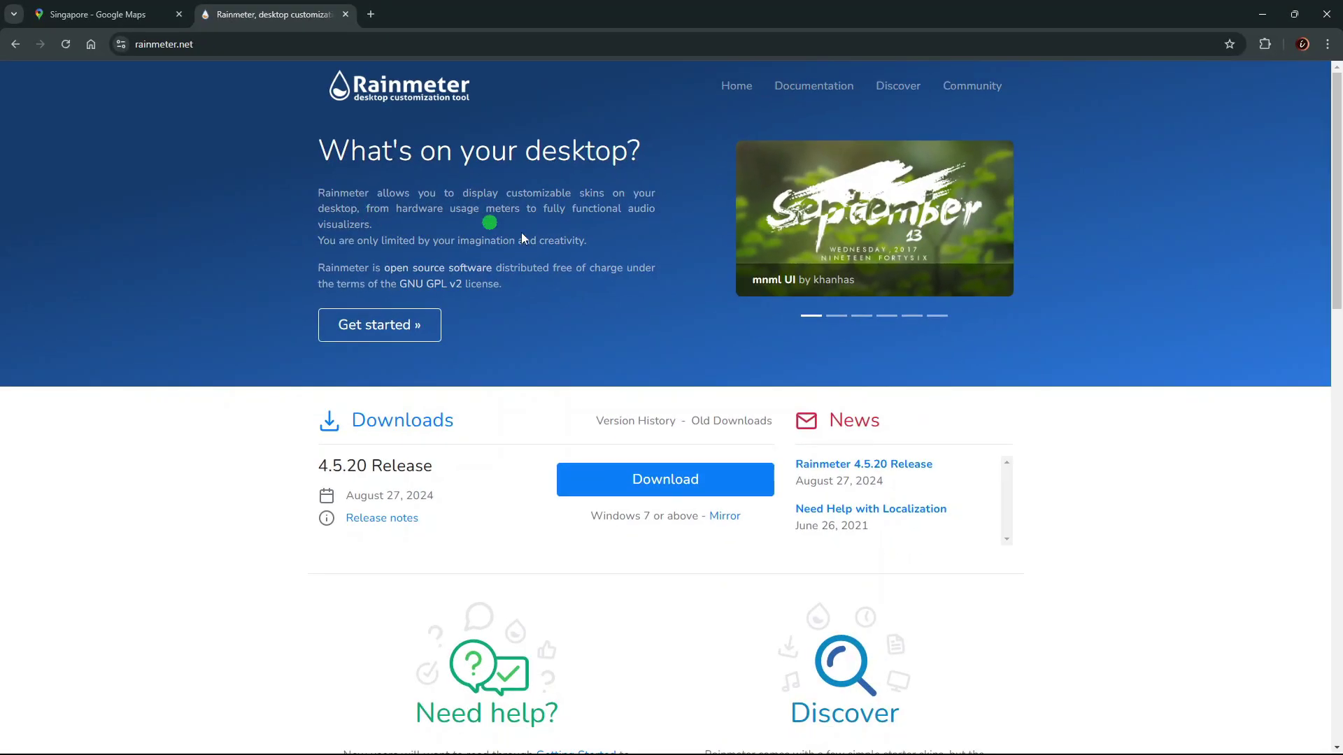
click(659, 489)
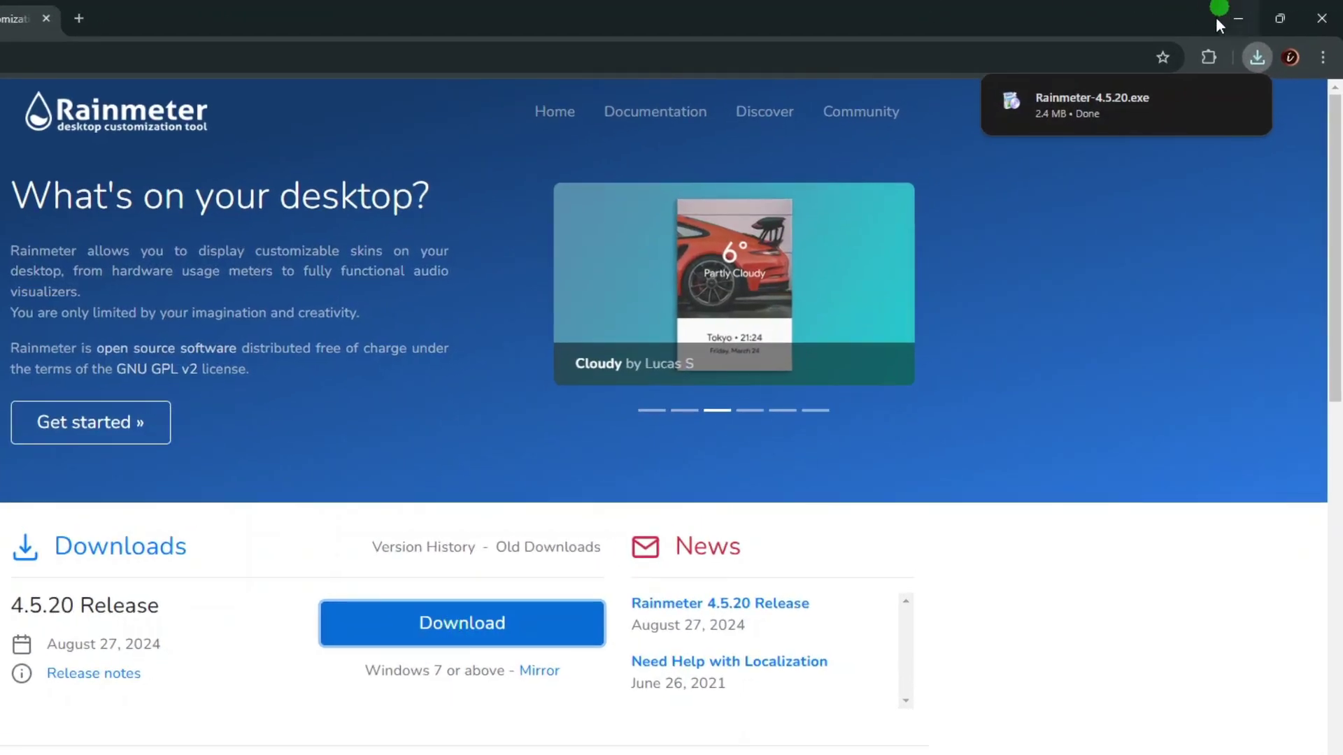
Run Rainmeter-4.5.20.exe, install it in English with administrator approval, and launch Rainmeter.
click(1136, 99)
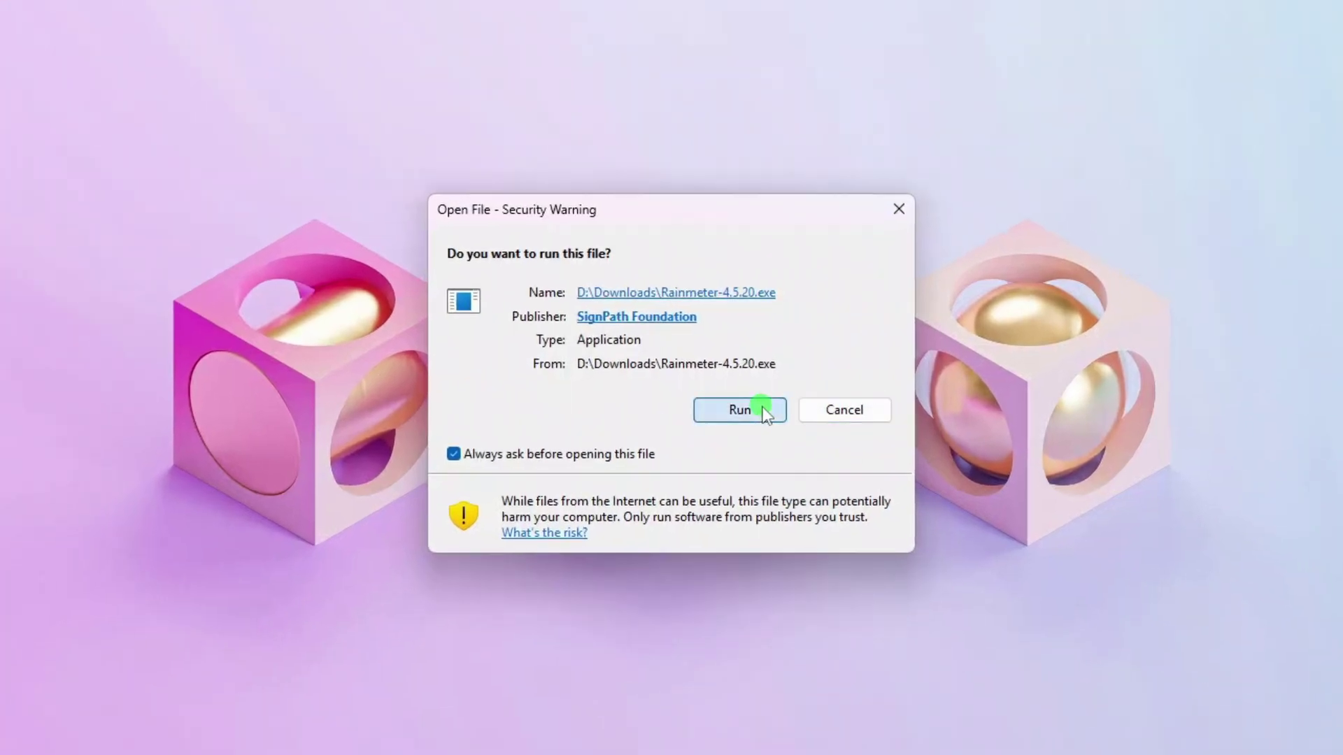
click(755, 408)
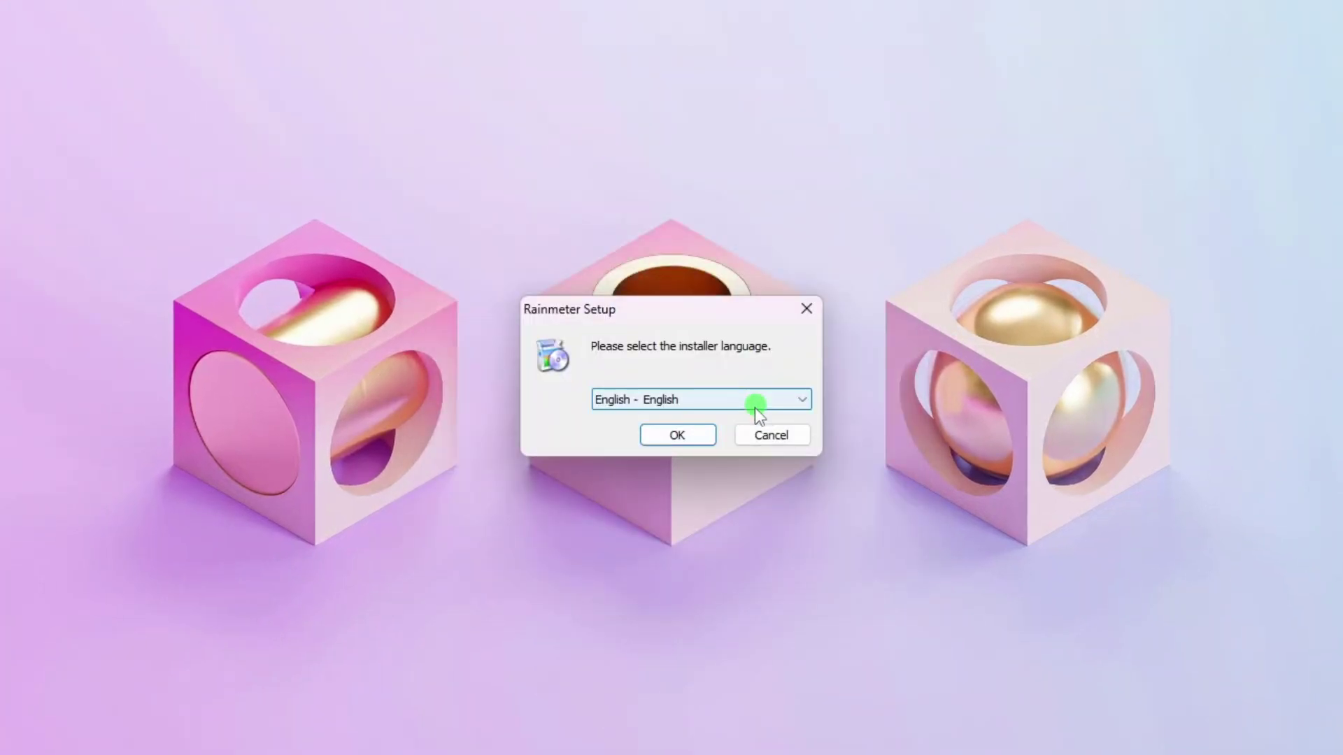
click(682, 434)
click(777, 554)
click(768, 553)
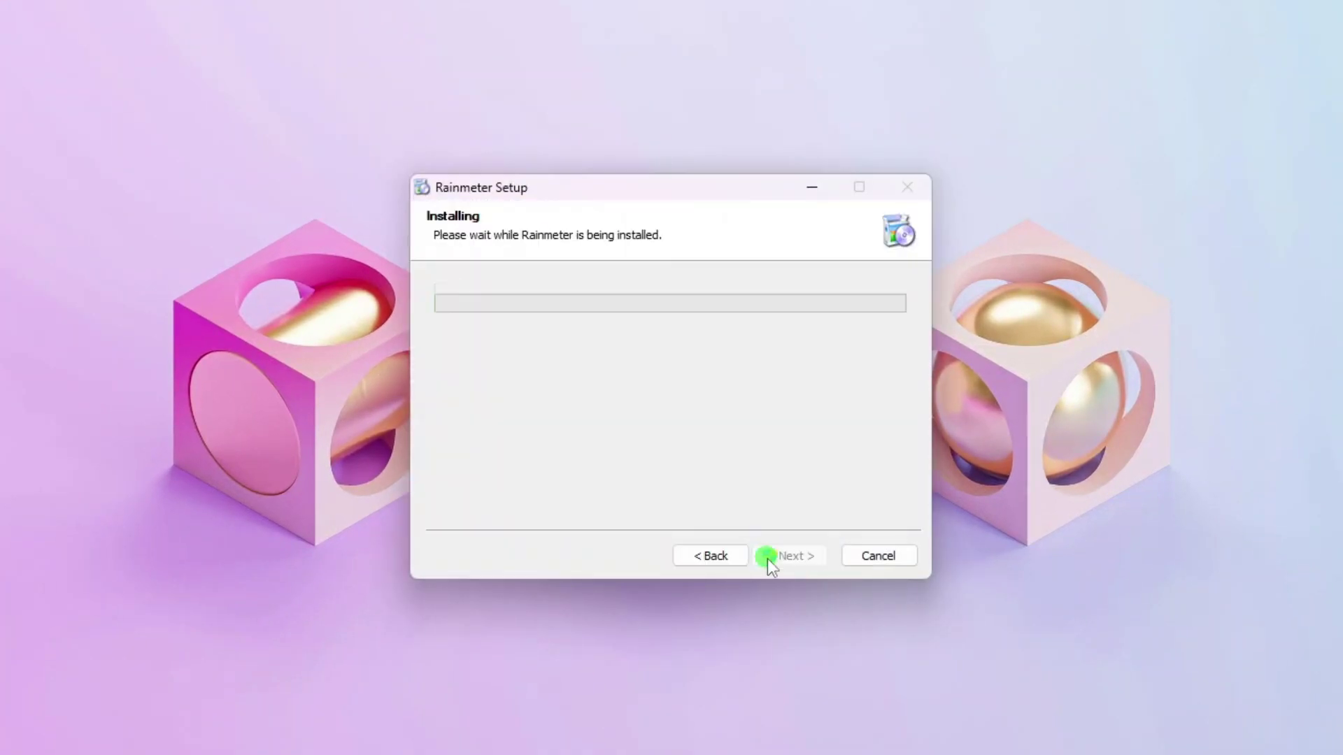
click(615, 545)
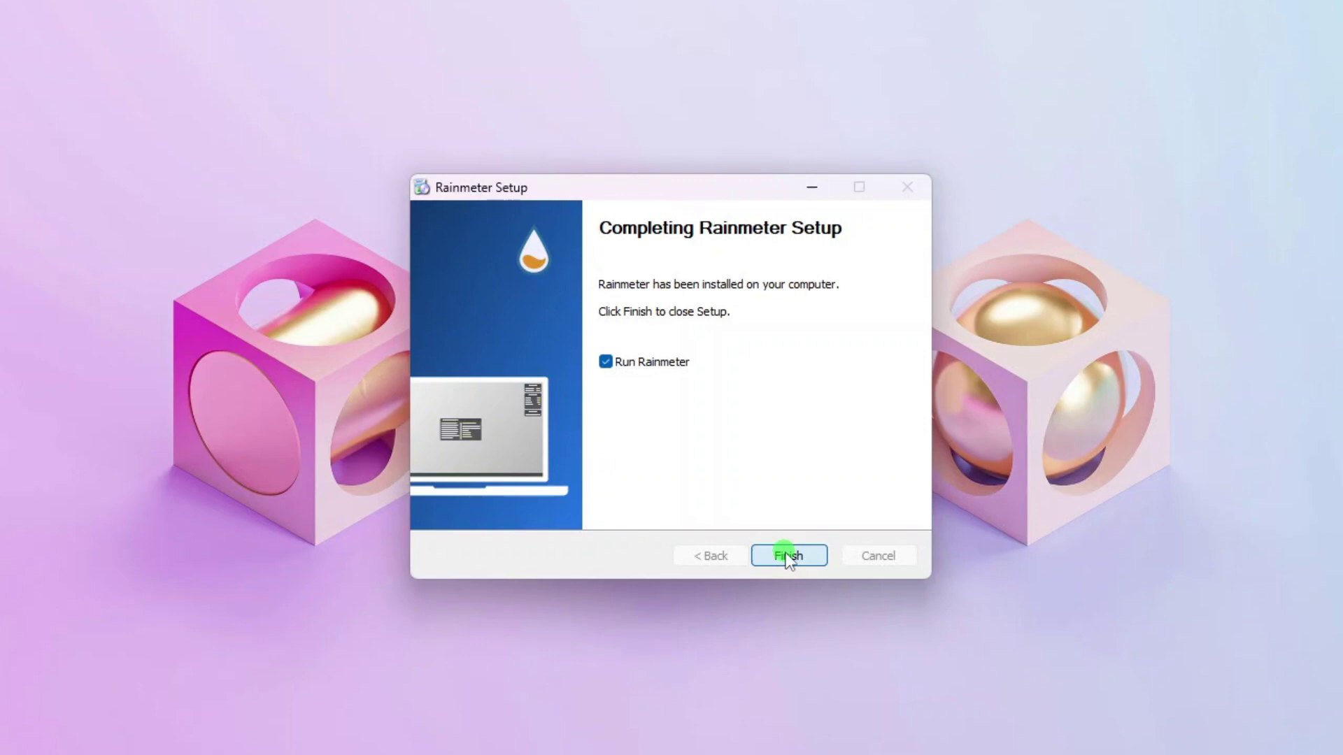
click(785, 552)
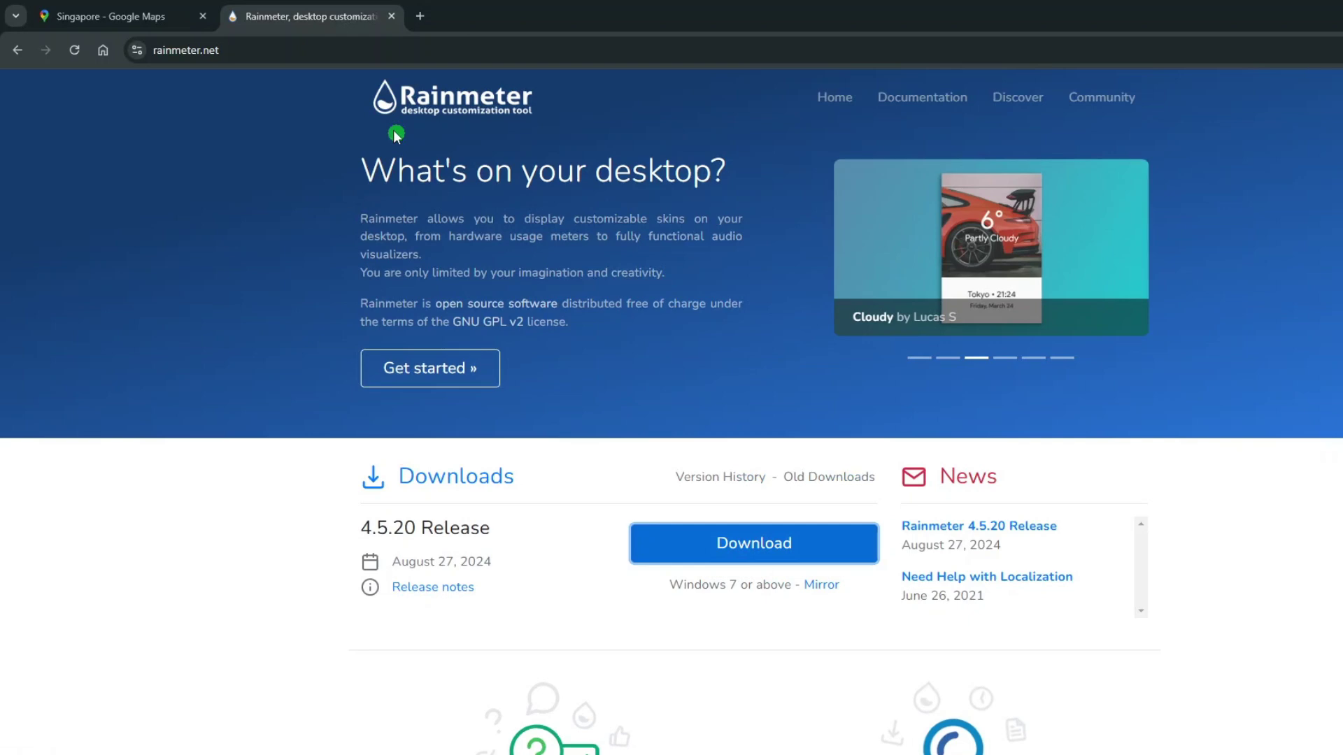
Search 'gtihub md3-windows' and open the Runixe786/MD3-Windows GitHub repository.
click(354, 49)
text(gtihub md)
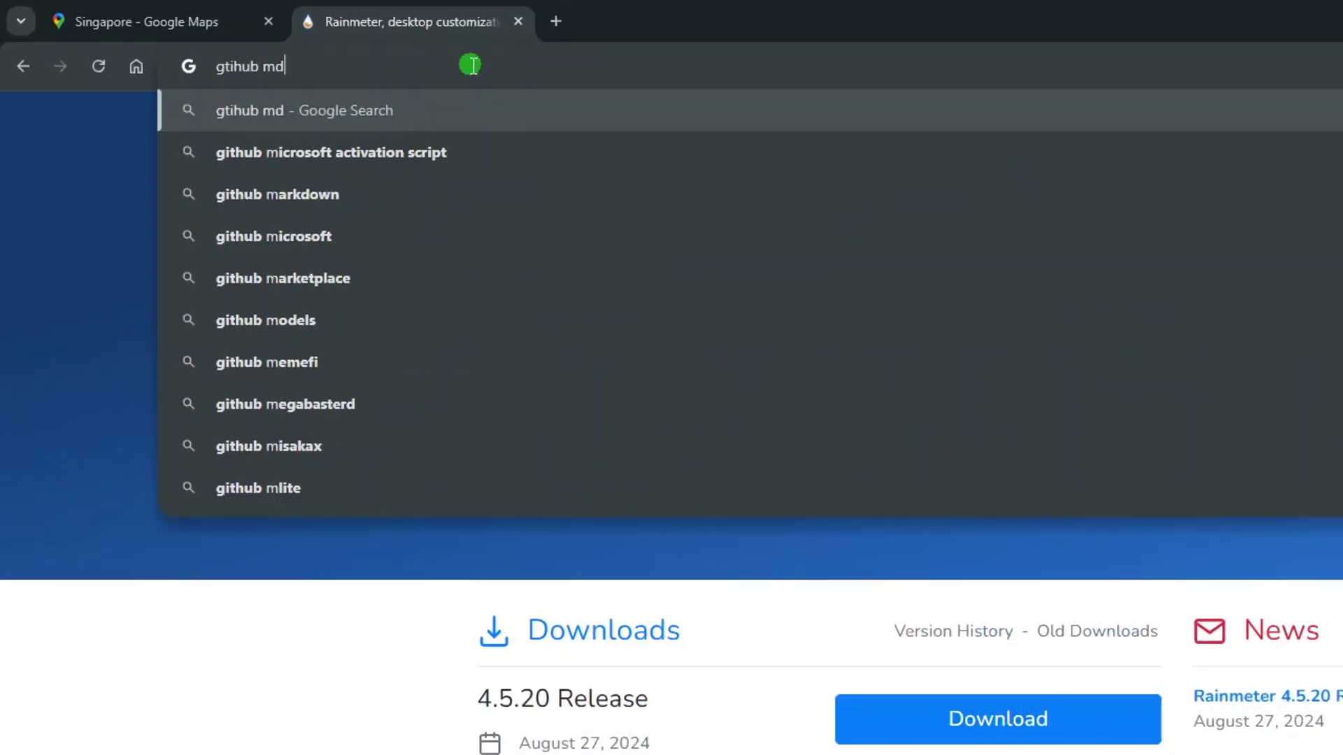
text(3-windows)
key(Return)
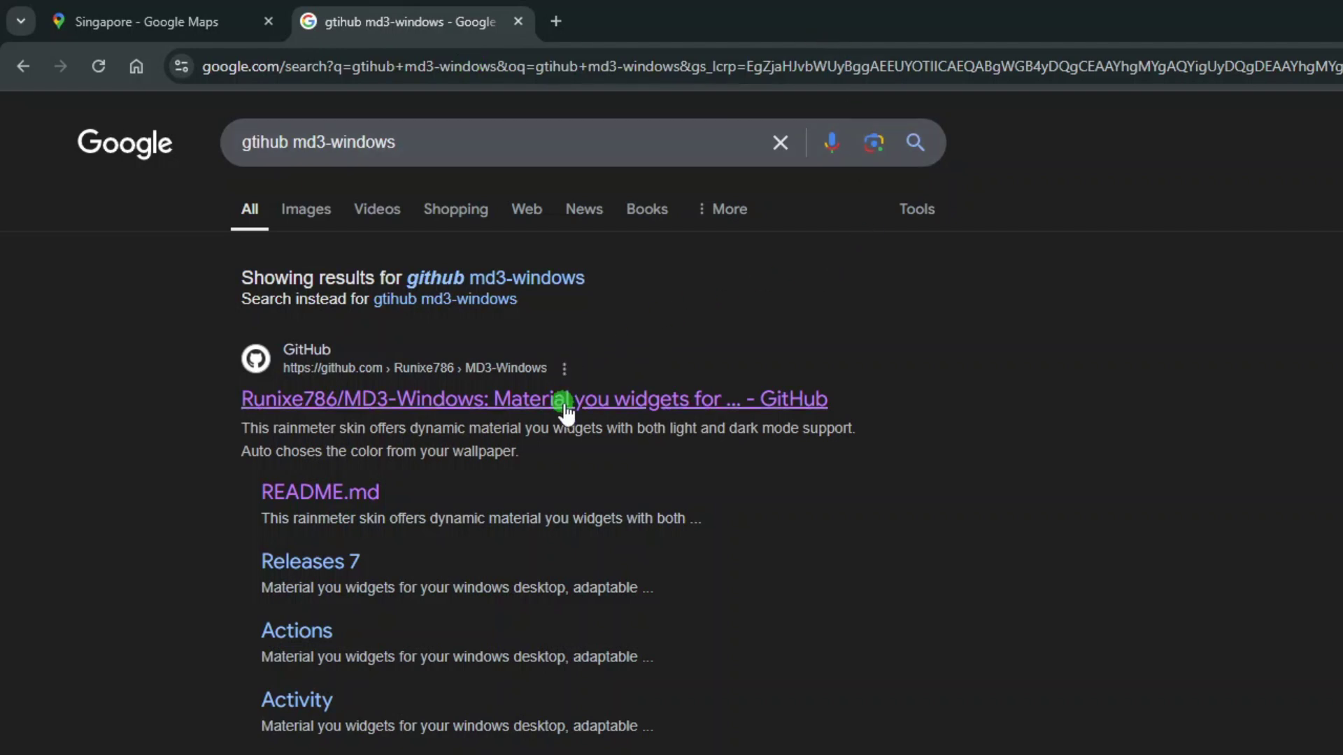
click(565, 405)
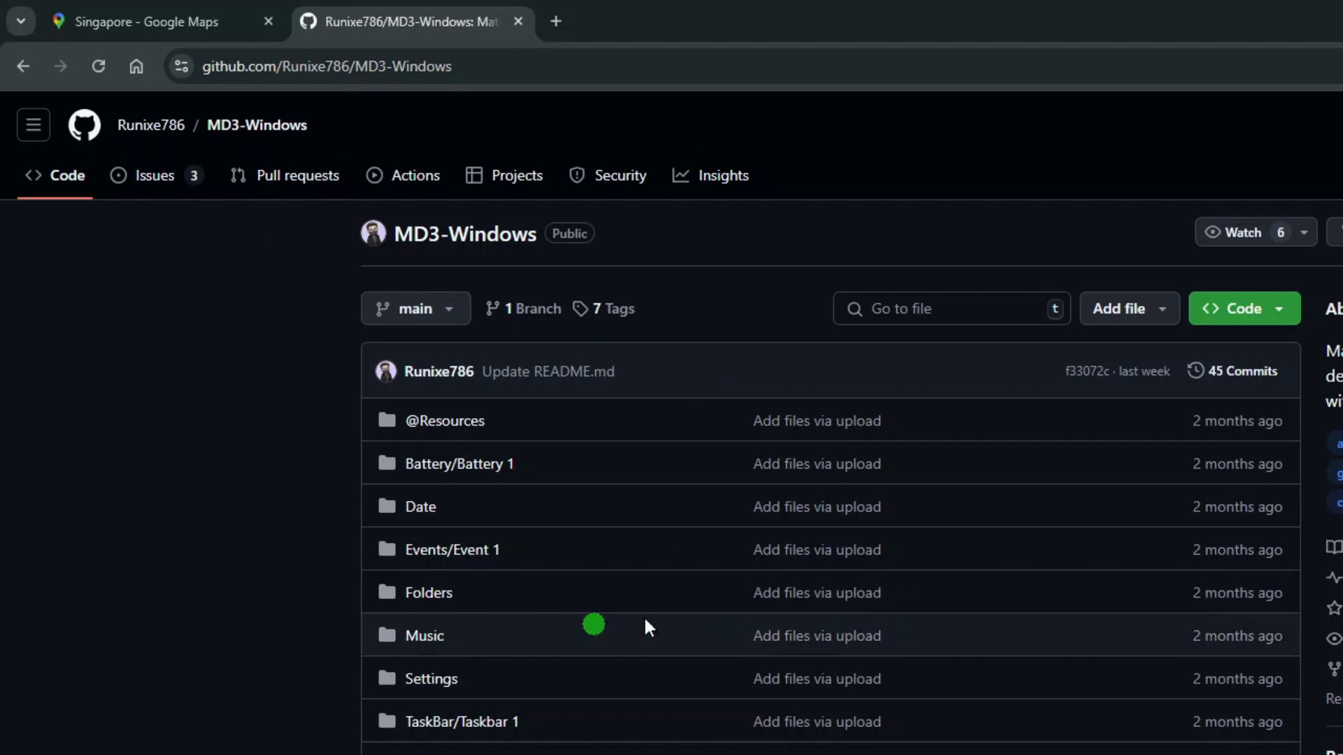
Scroll the README and follow the Download Basic Version link to the release.
scroll(816, 626, down, 10)
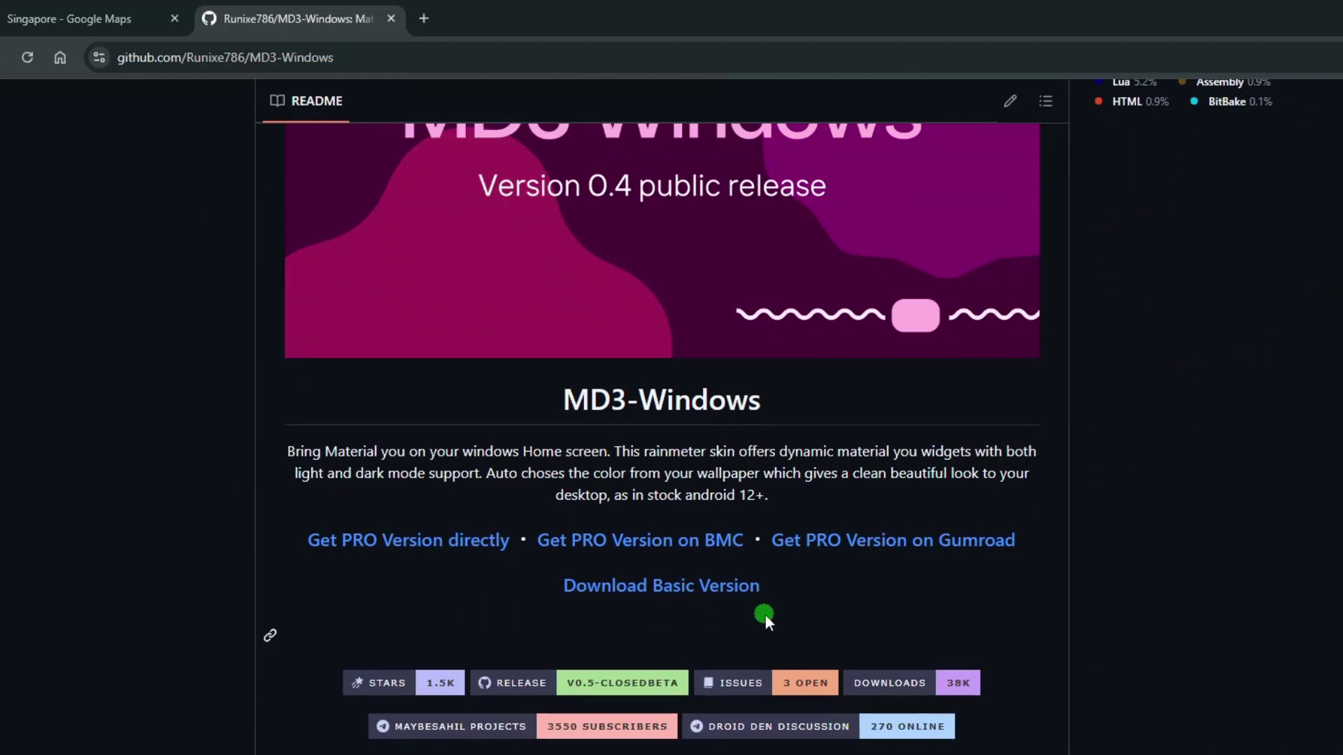
scroll(785, 611, down, 15)
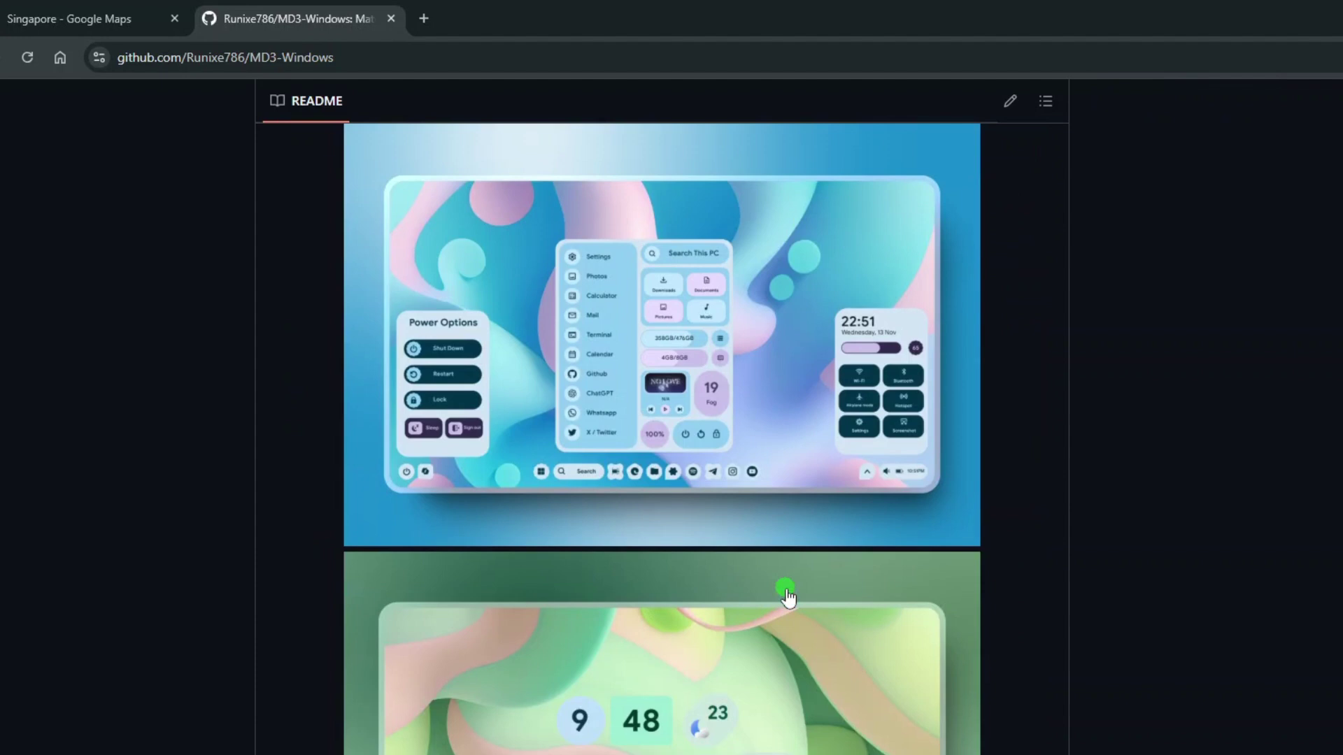
scroll(787, 597, up, 3)
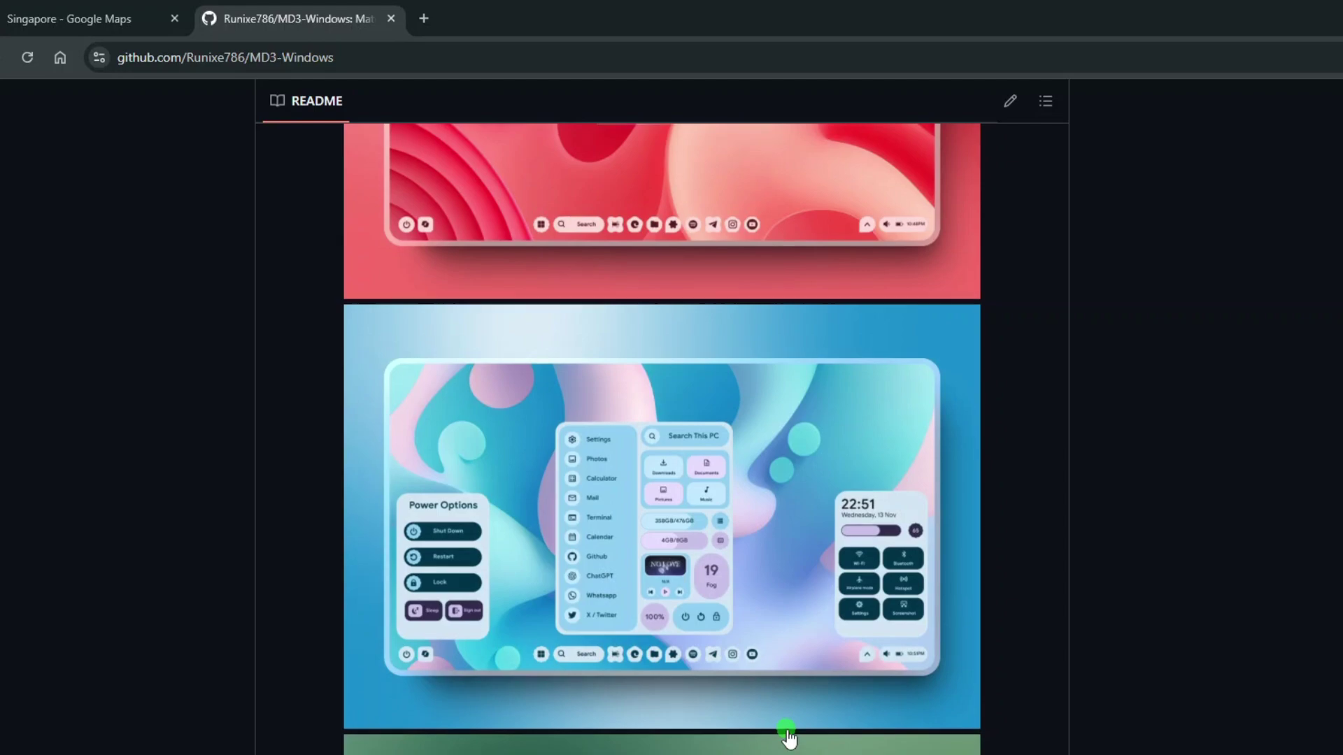
scroll(787, 731, up, 10)
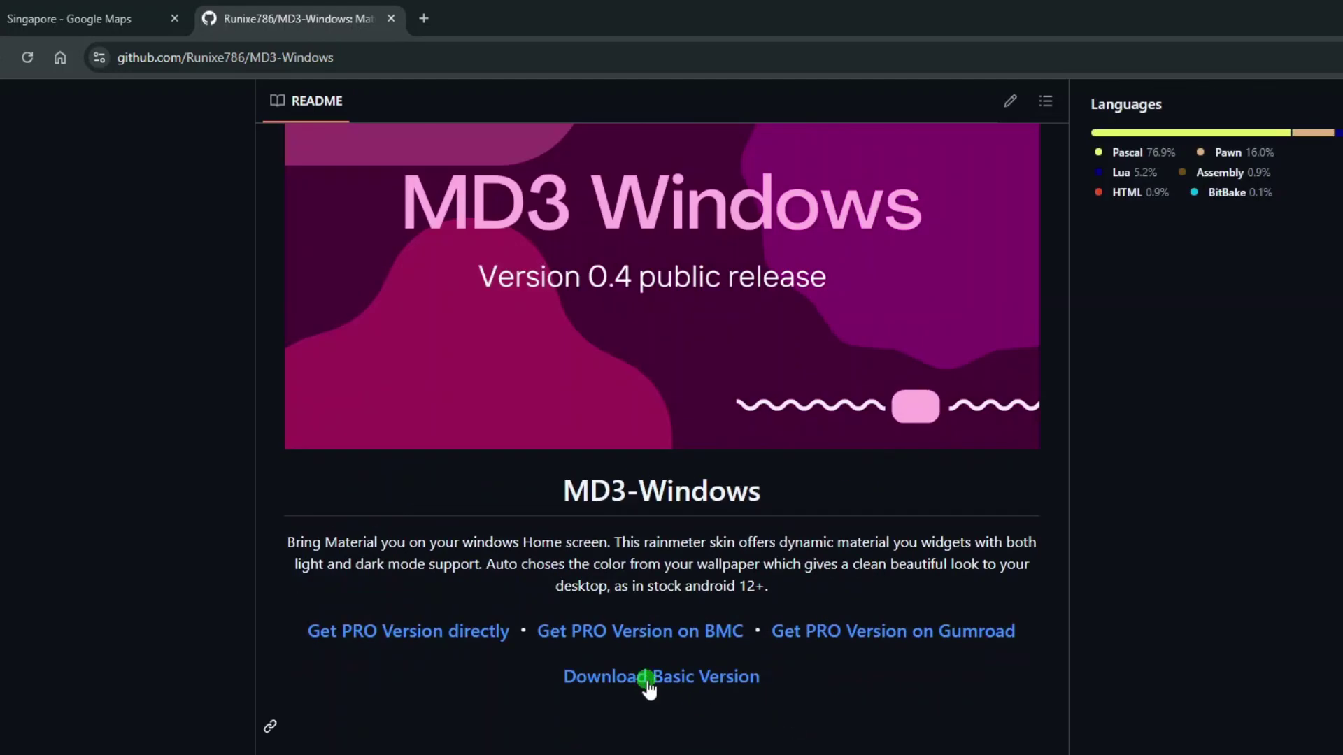
click(646, 680)
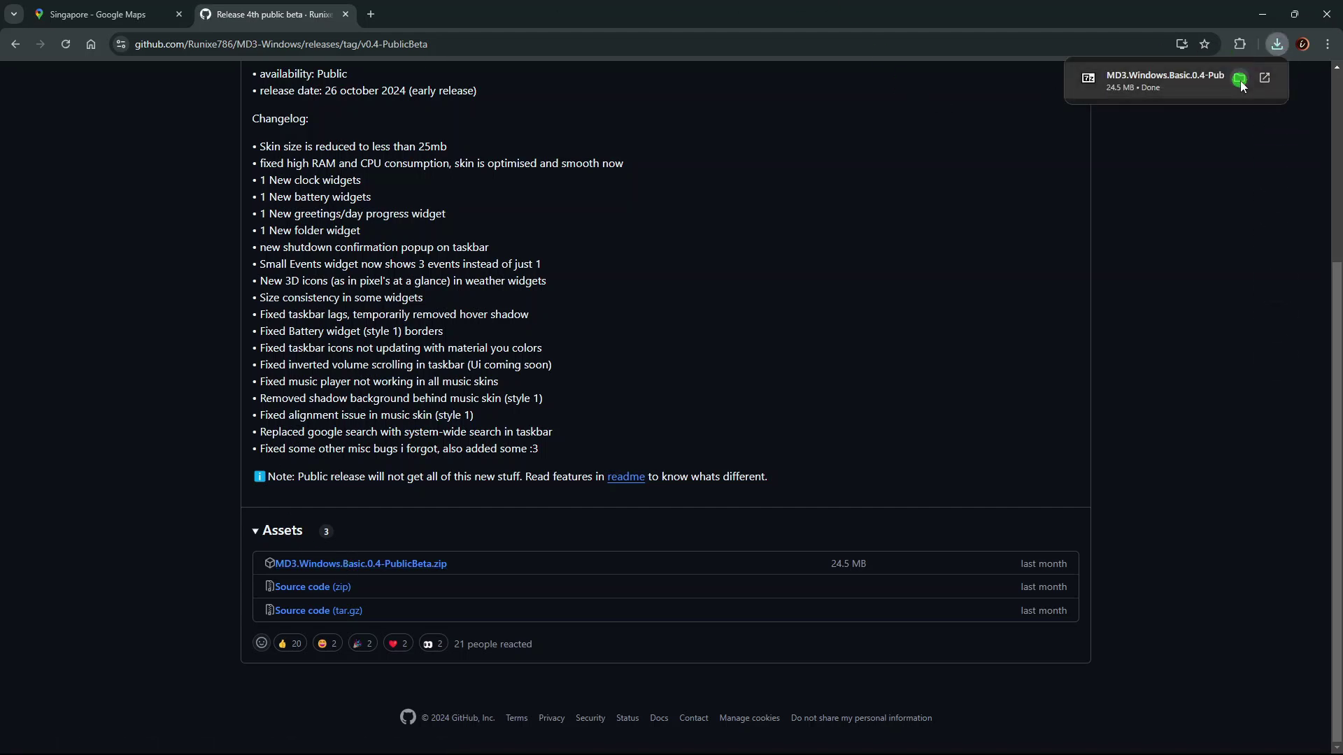
Locate MD3.Windows.Basic.0.4-PublicBeta.zip in Downloads and extract it into its own folder.
click(1244, 72)
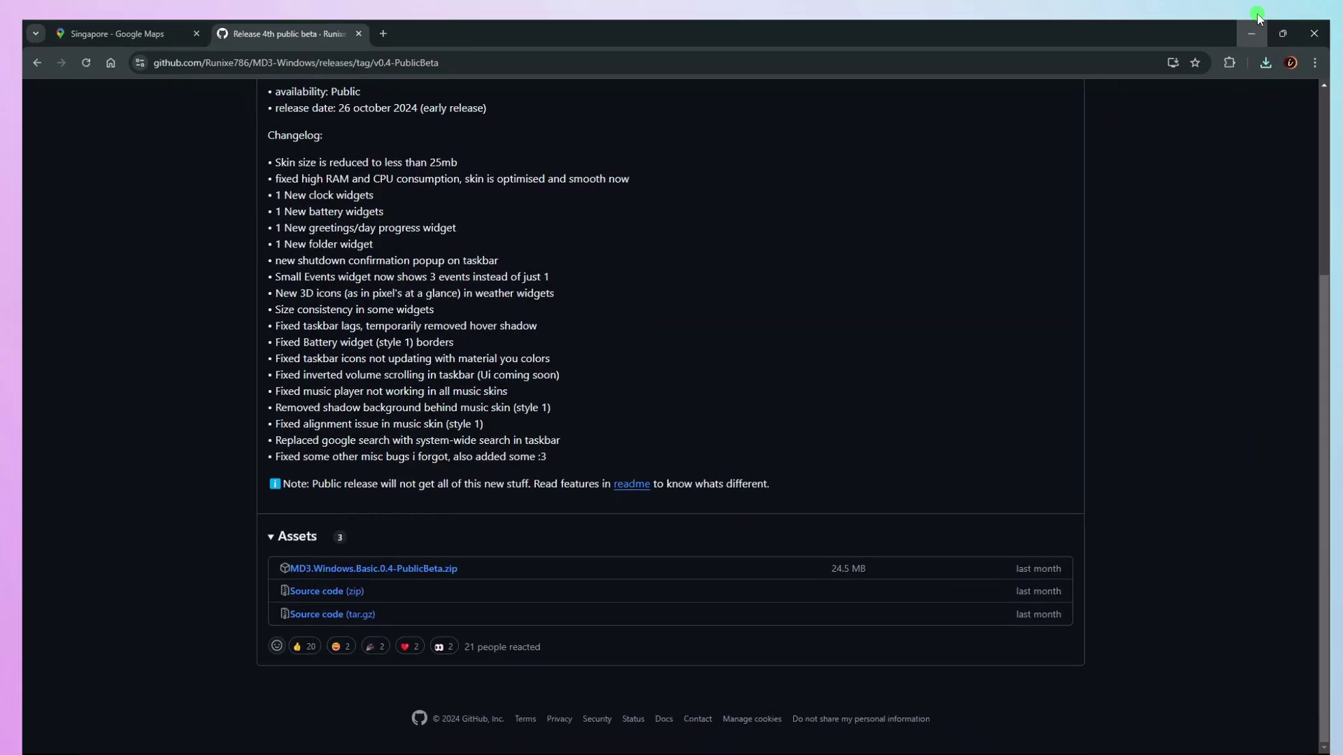
click(1254, 28)
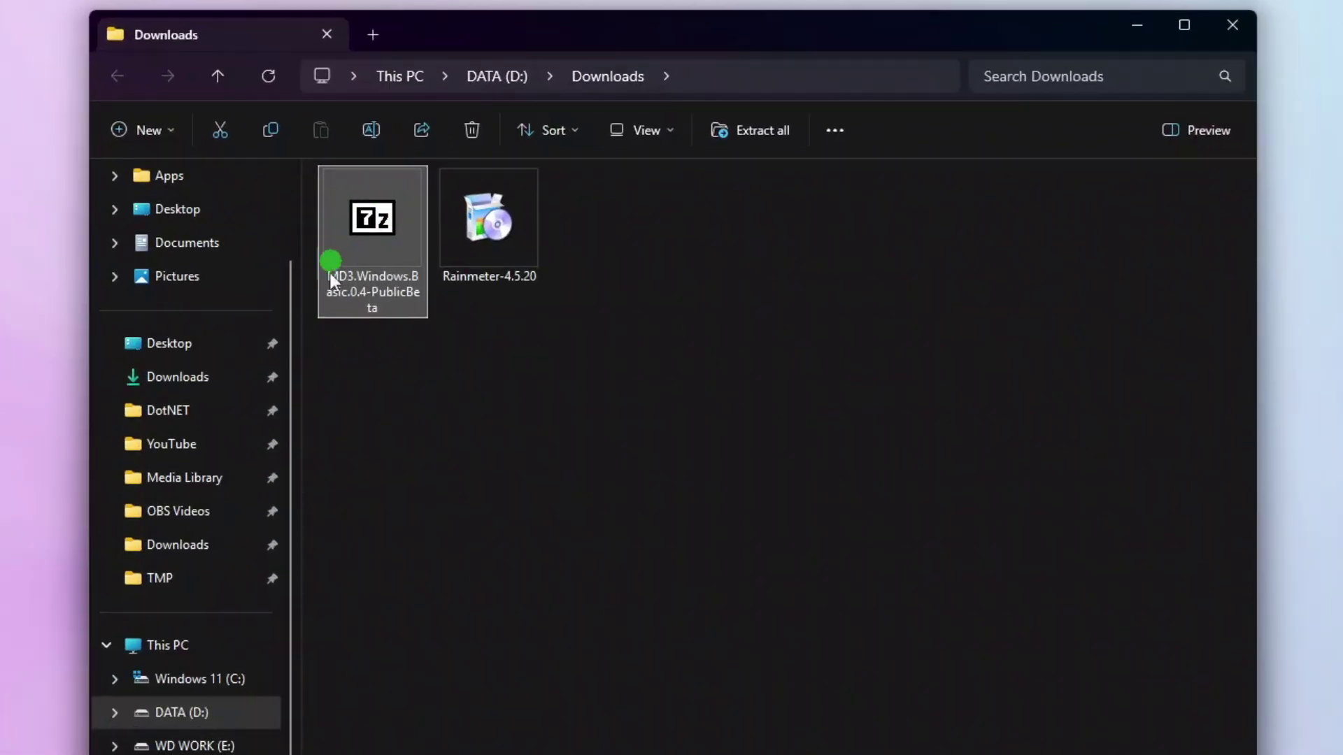
right_click(380, 231)
click(518, 401)
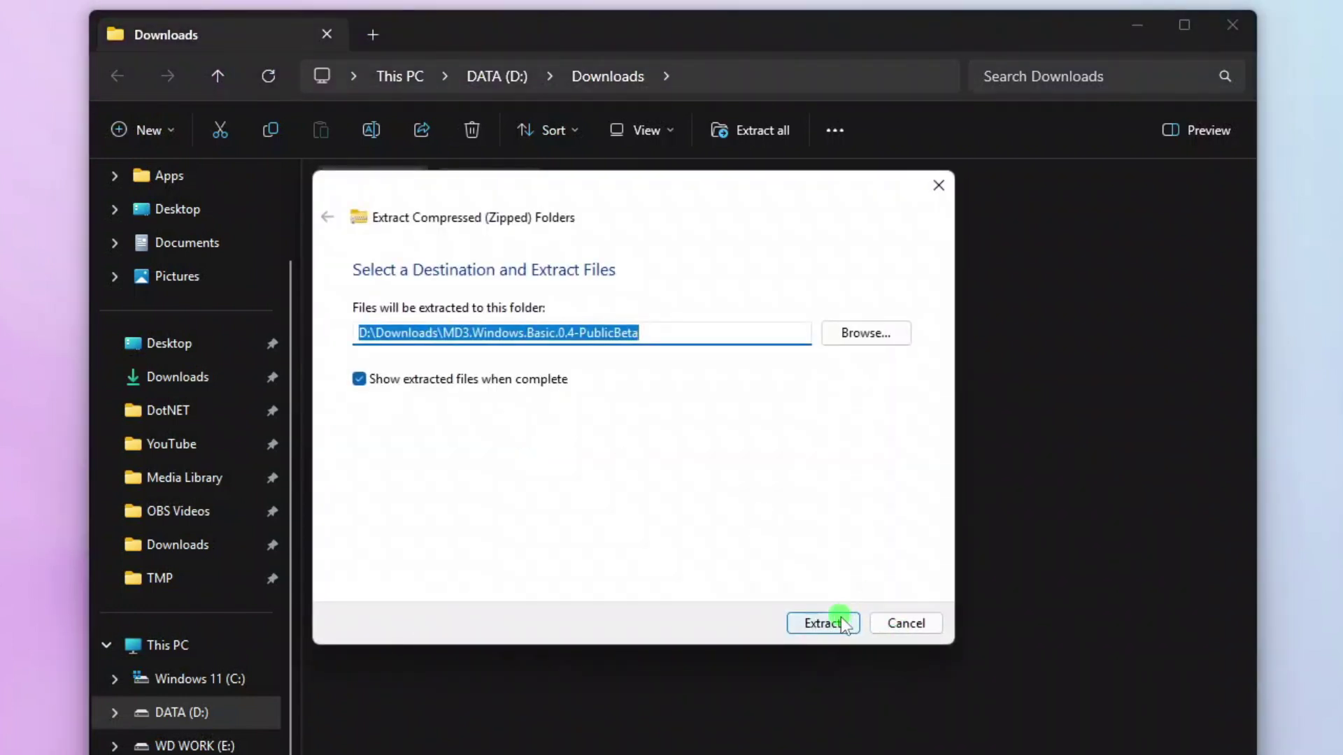
click(840, 619)
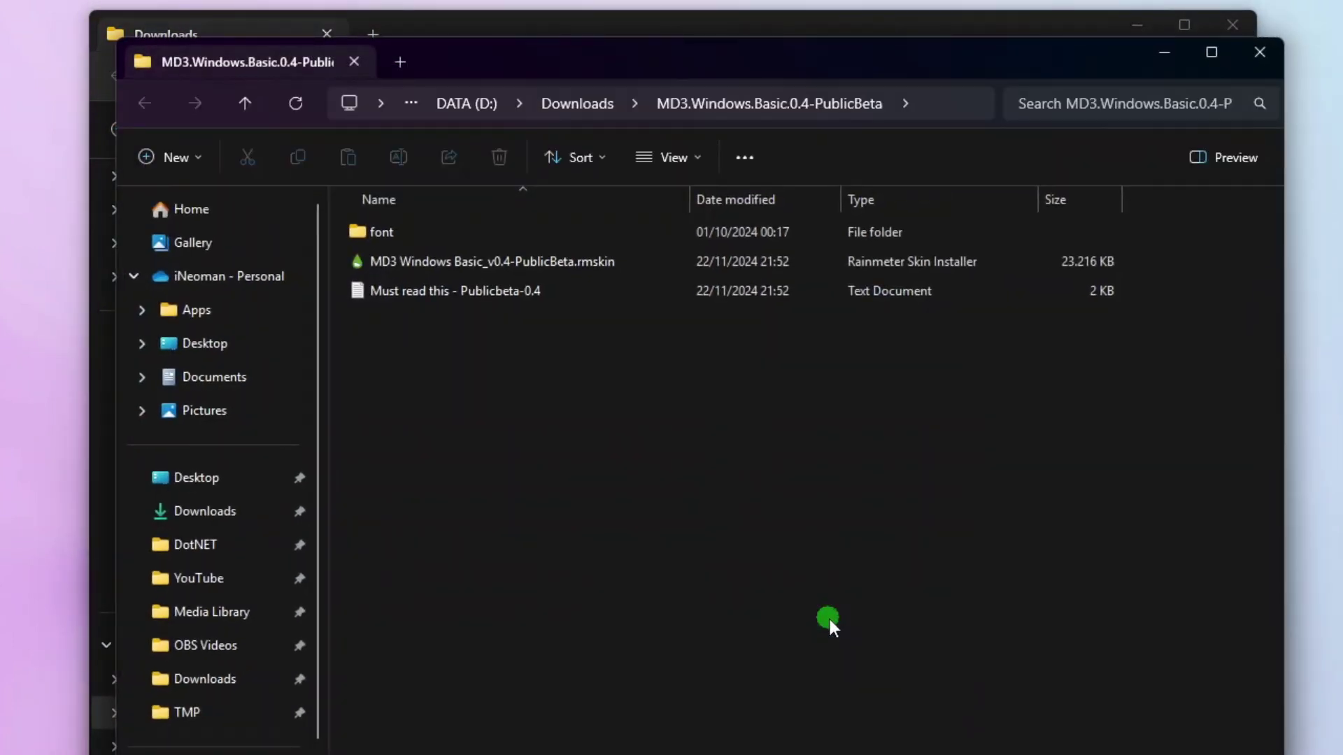
Install the MD3 Windows Basic .rmskin package and close the front Explorer window.
click(391, 257)
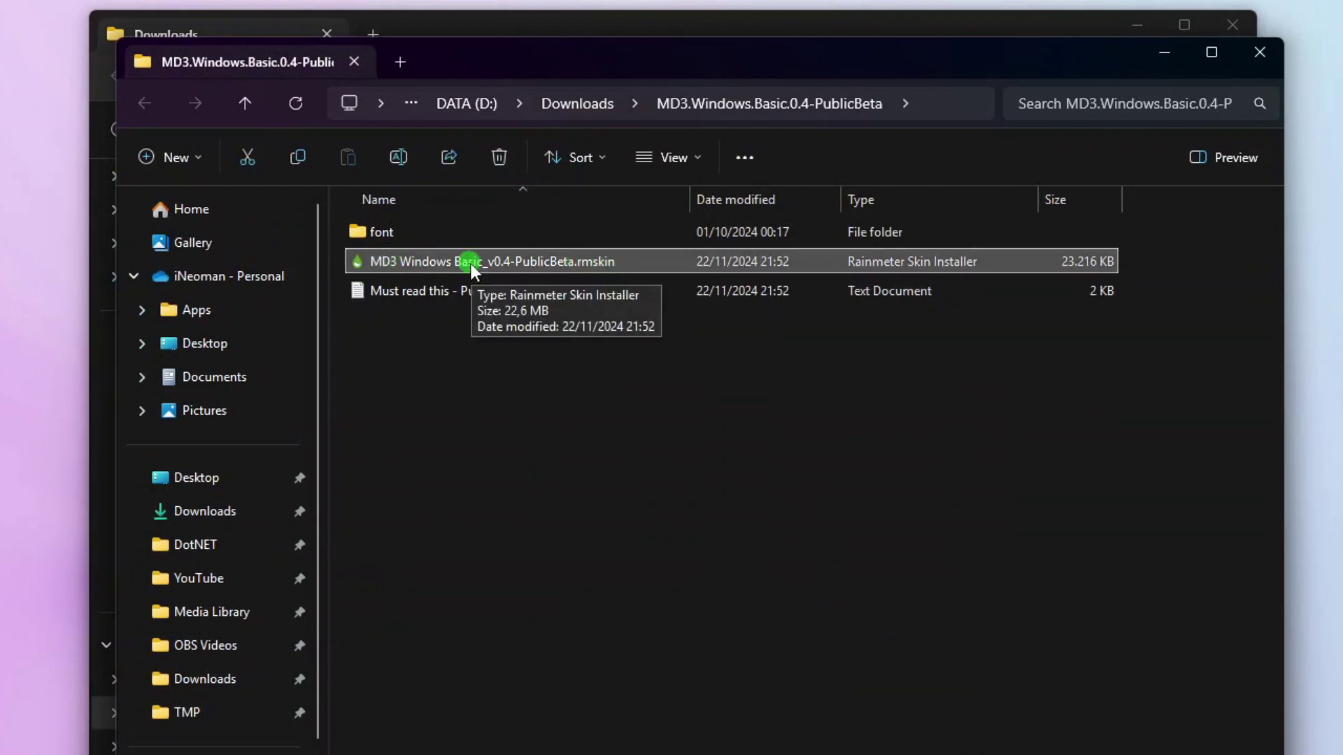
double_click(472, 263)
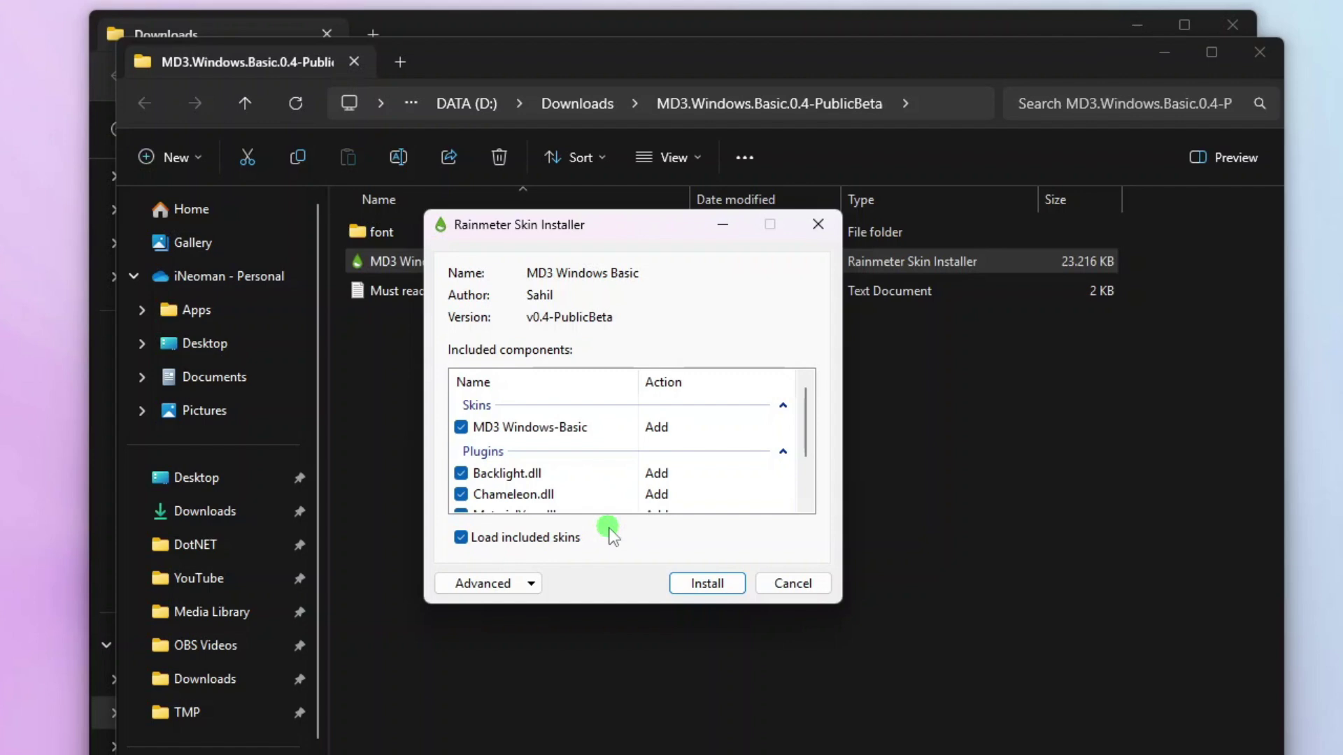
click(707, 584)
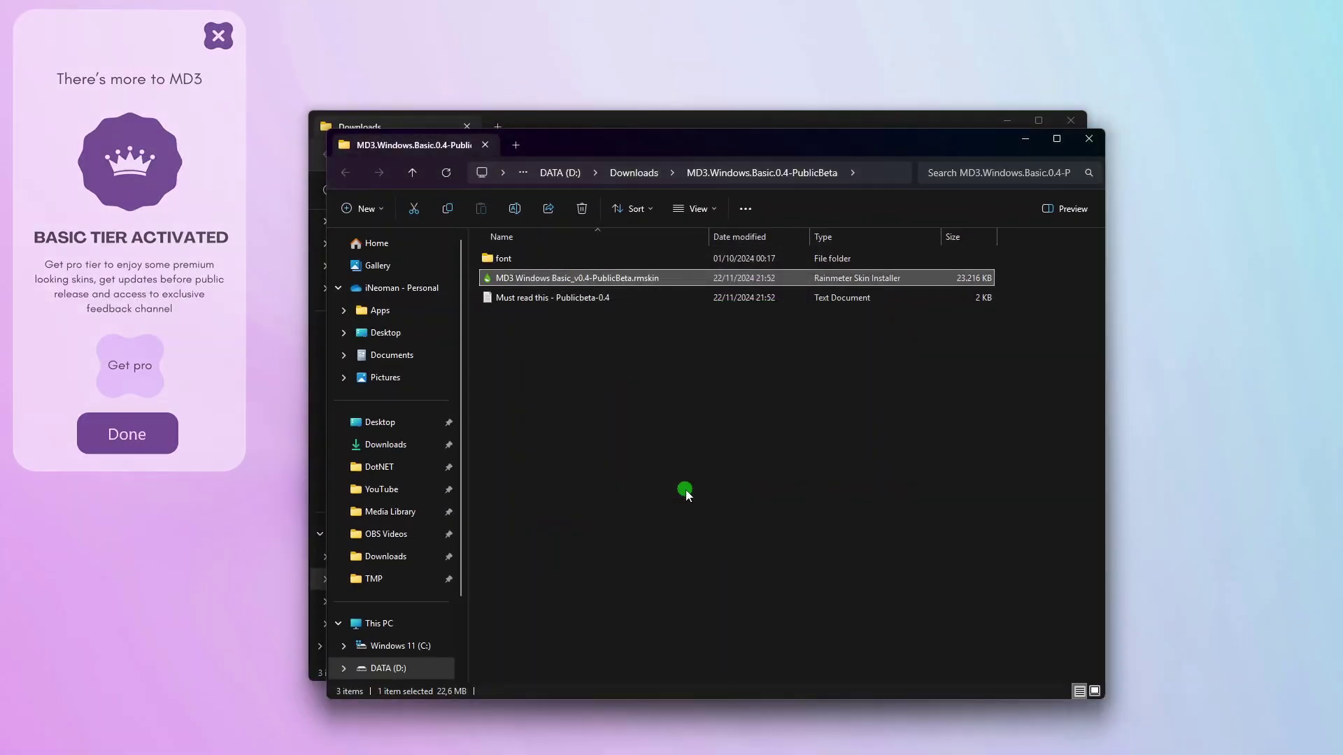
click(1089, 139)
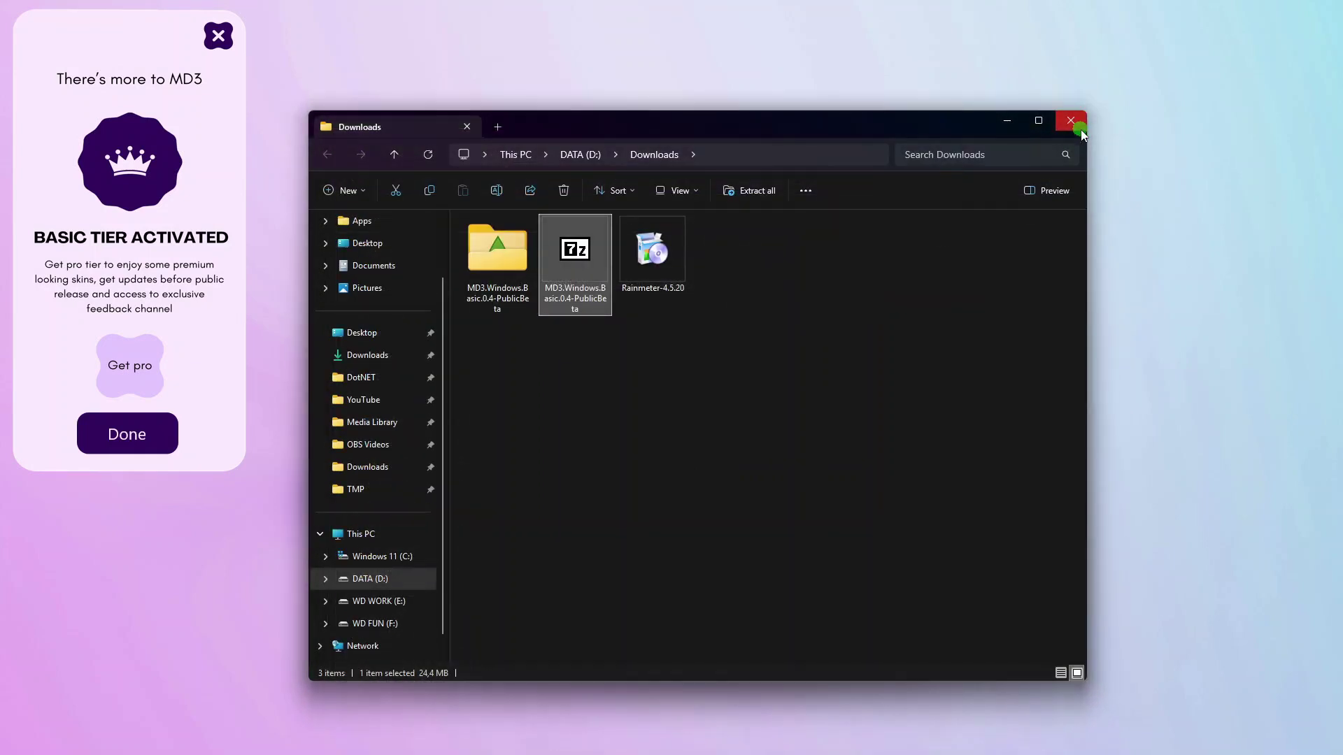
Close the last Downloads window, dismiss the centred MD3 tier card, and reach Clock widget styles.
click(1071, 120)
drag(127, 24, 678, 124)
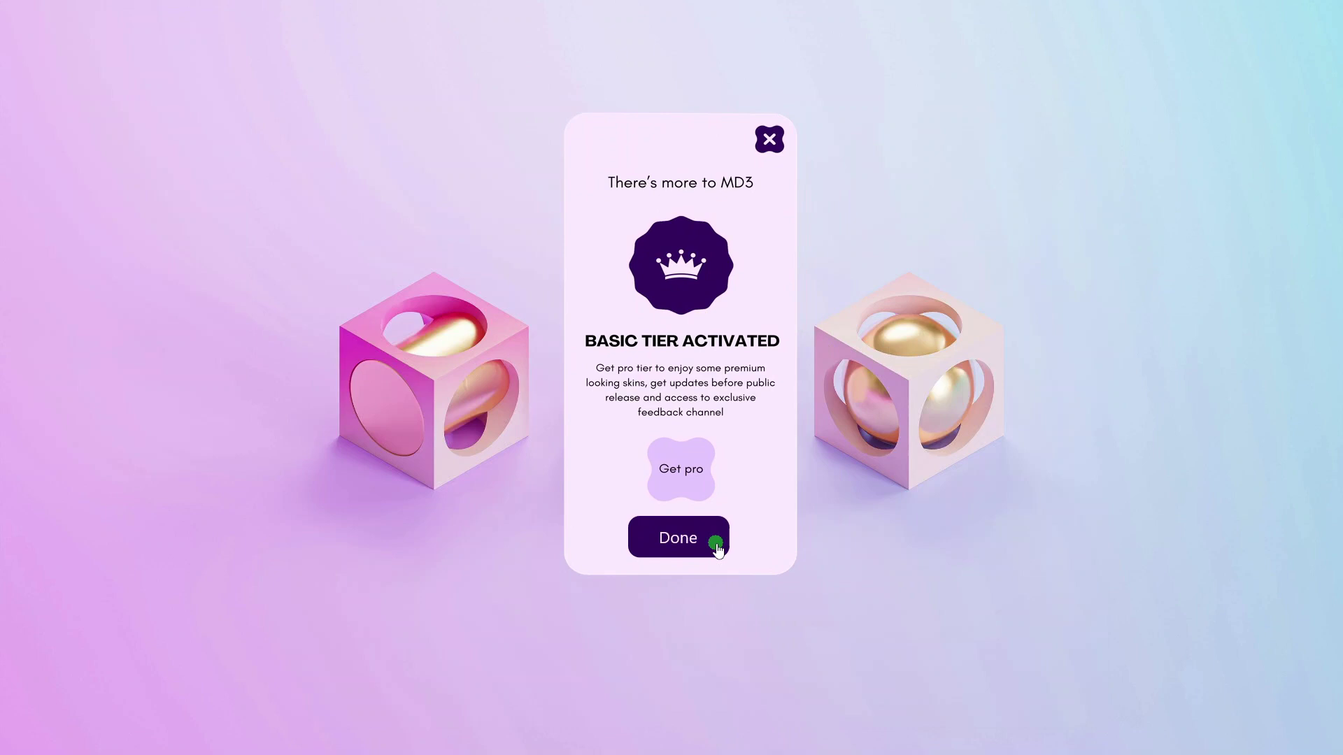
click(694, 544)
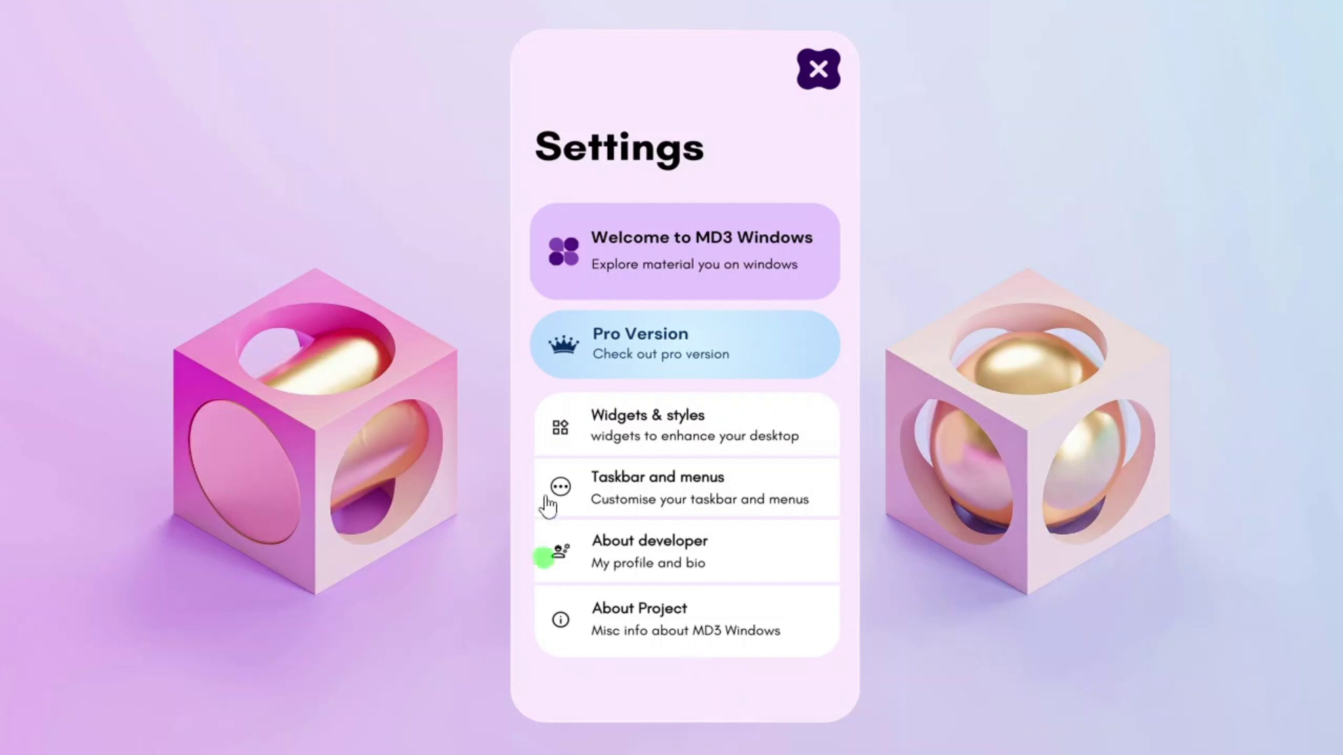
click(627, 413)
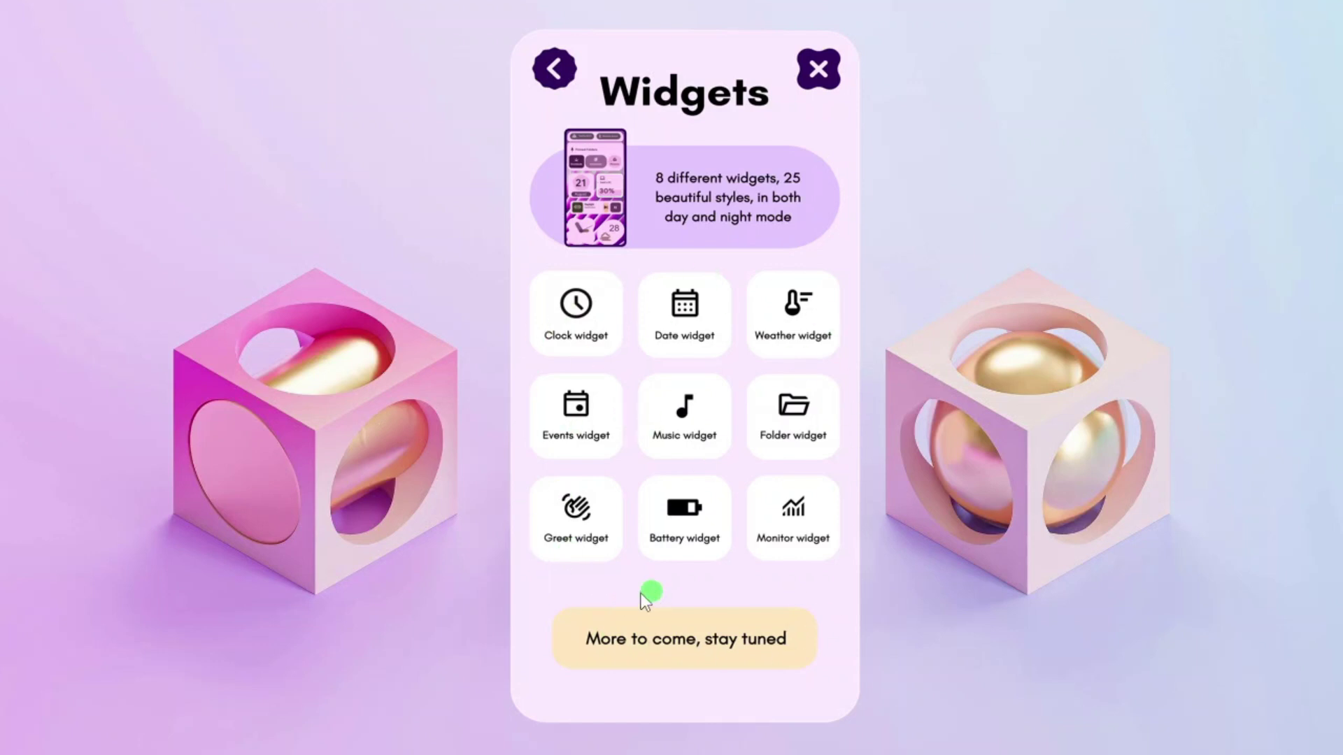
click(585, 304)
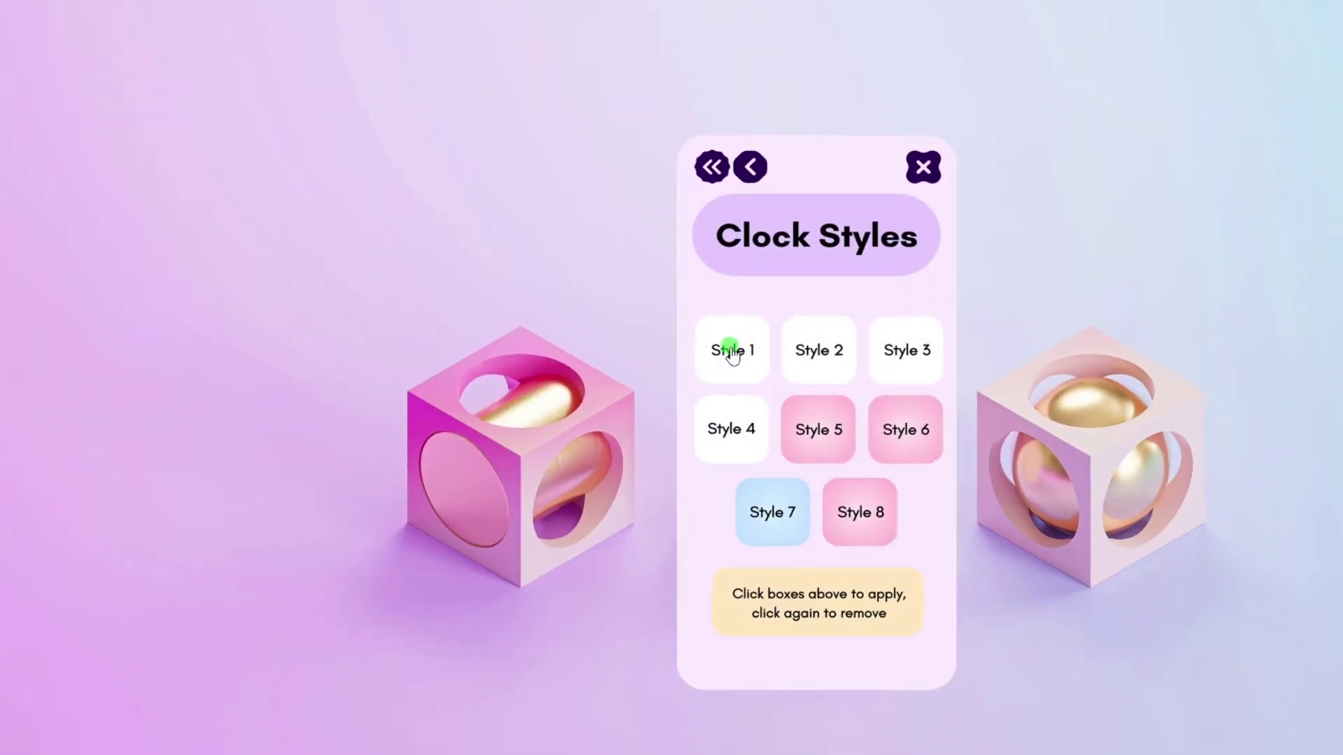
Try and remove the Style 1 analog clock, then add the Style 7 digital clock.
click(729, 354)
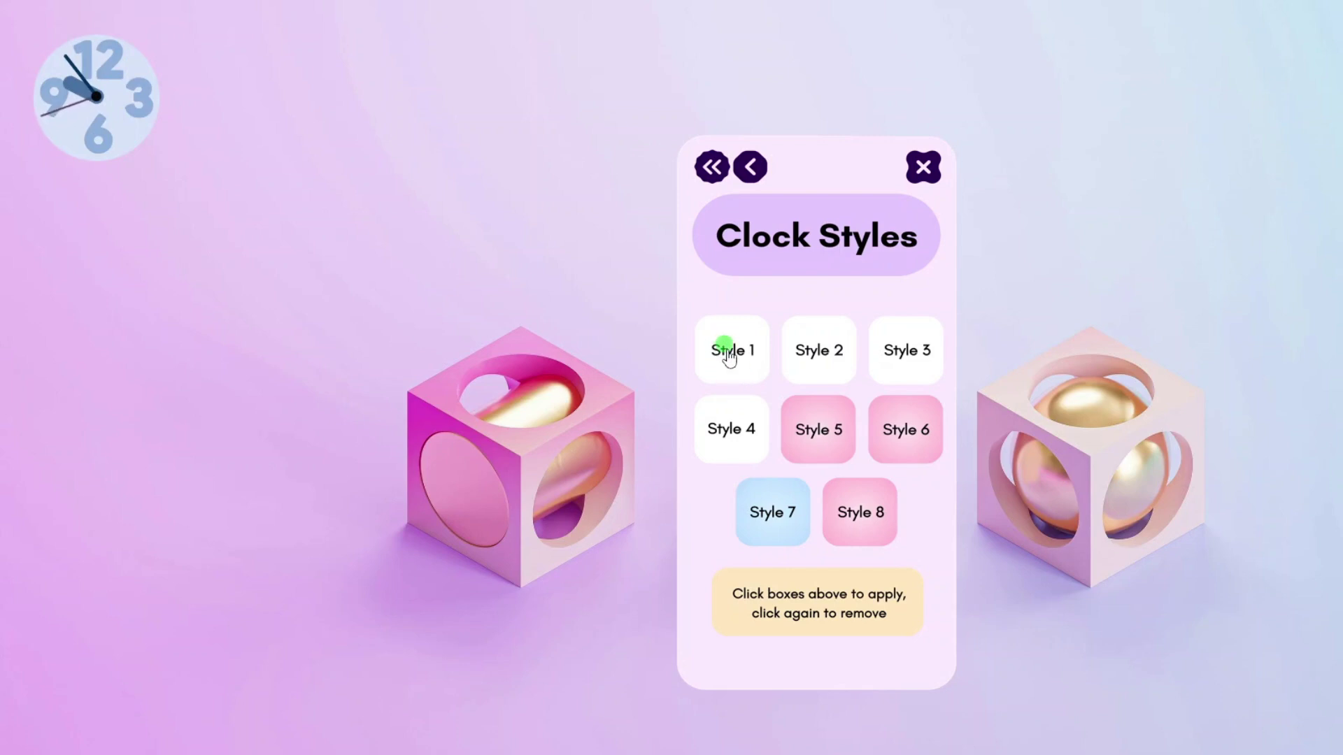
click(728, 355)
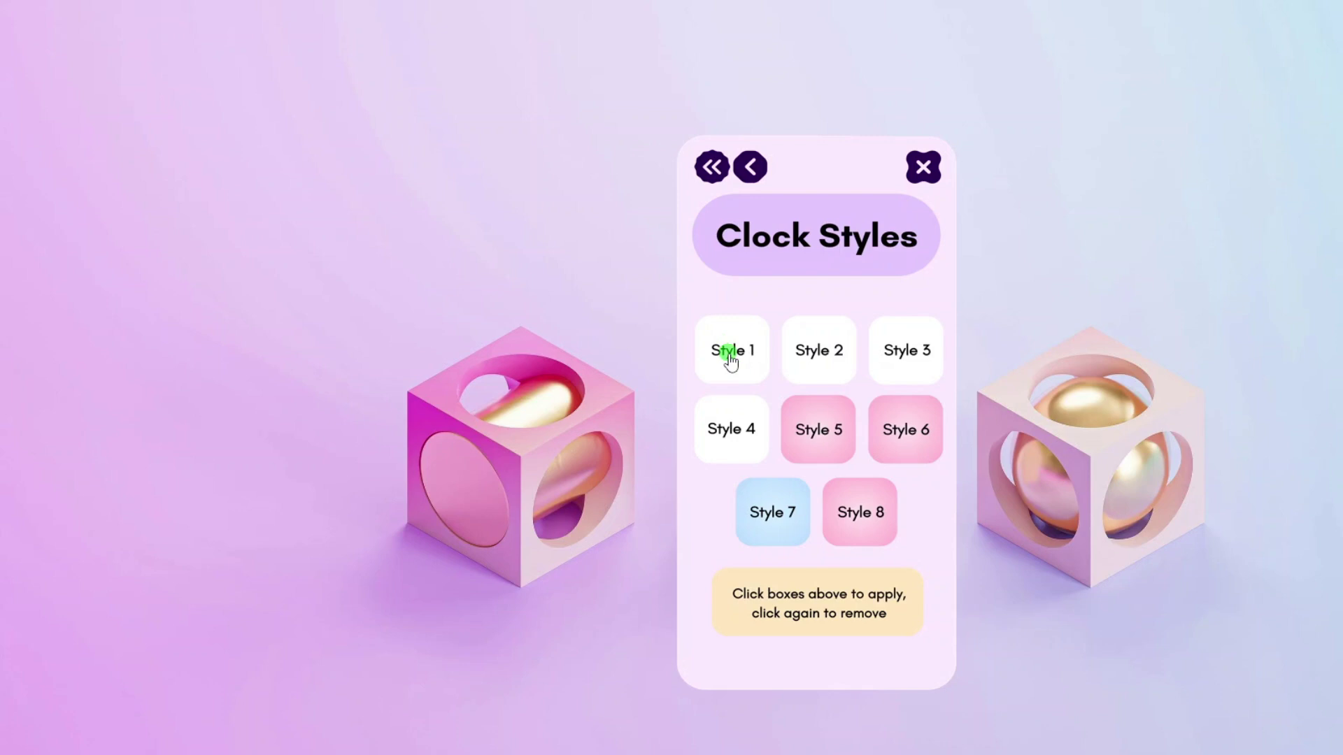
click(770, 509)
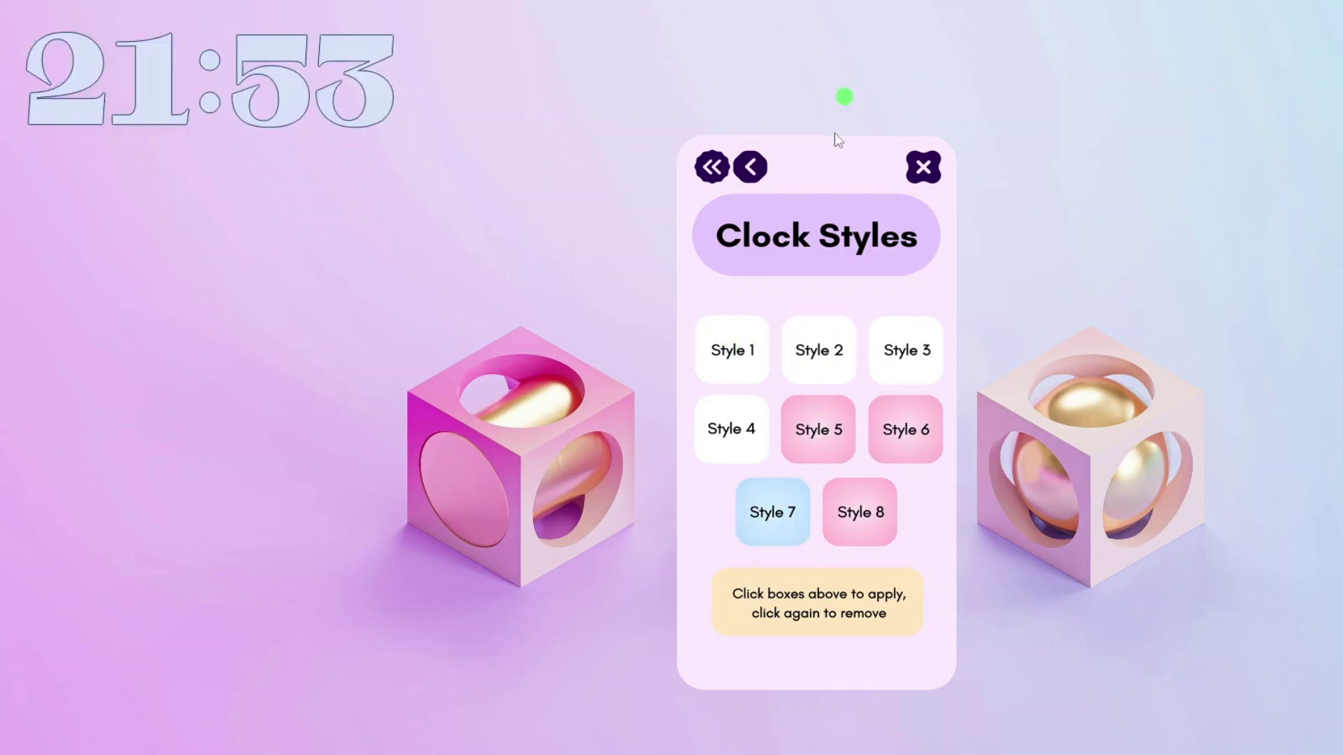
drag(834, 137, 1162, 250)
Switch the Style 7 clock to dark, then light variant, and drag it to top centre.
right_click(289, 95)
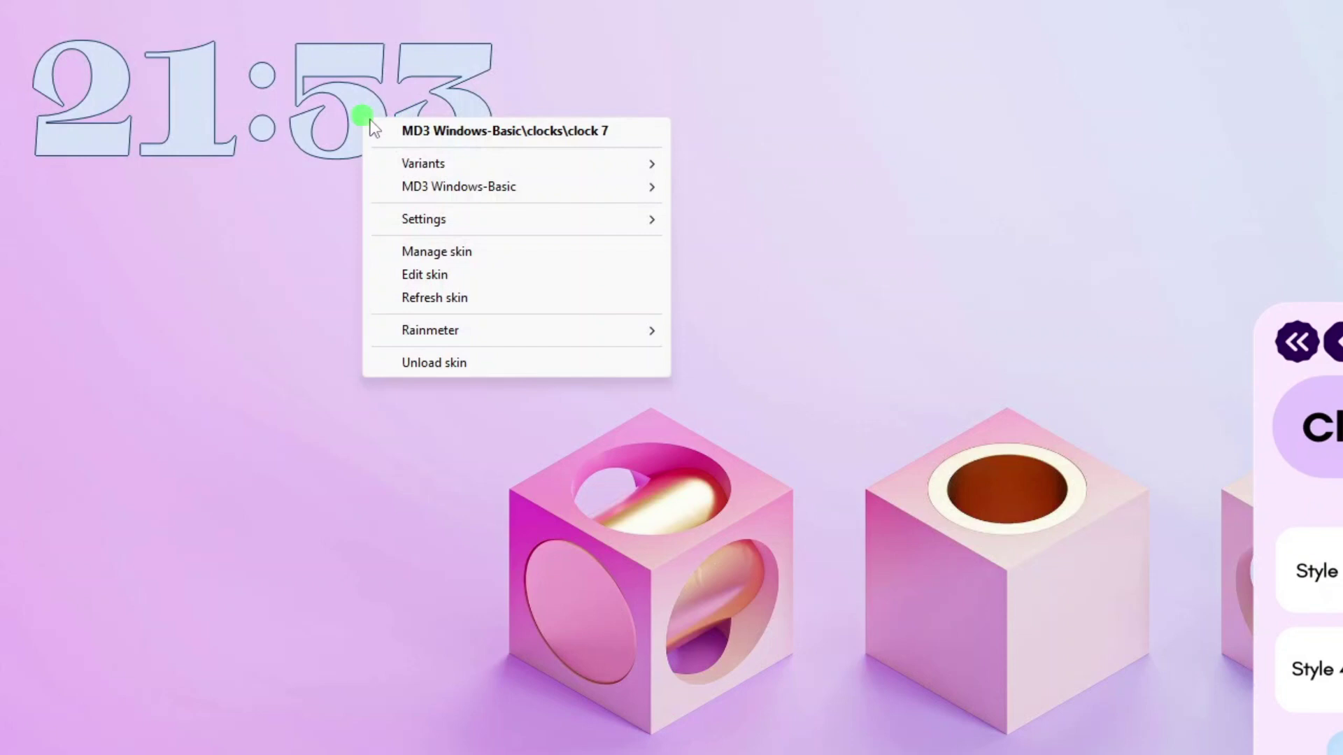
mouse_move(434, 165)
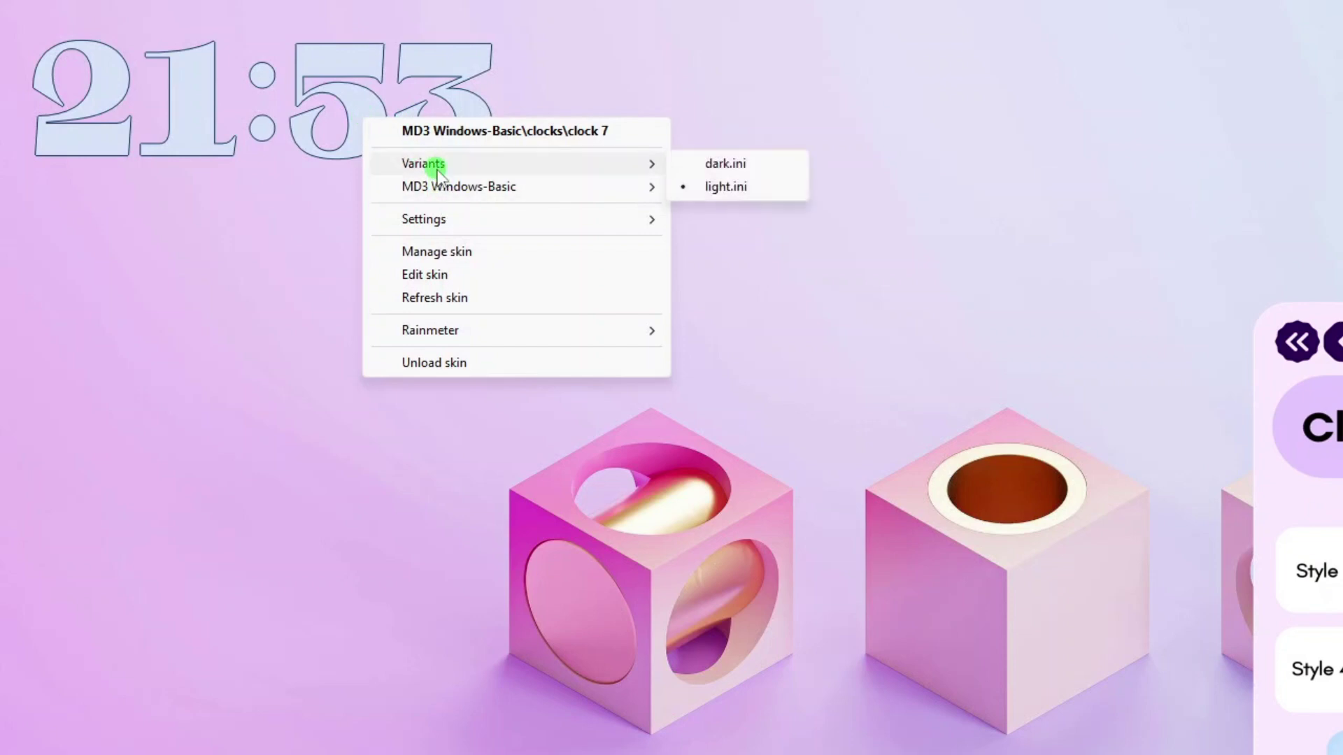
click(745, 166)
right_click(366, 98)
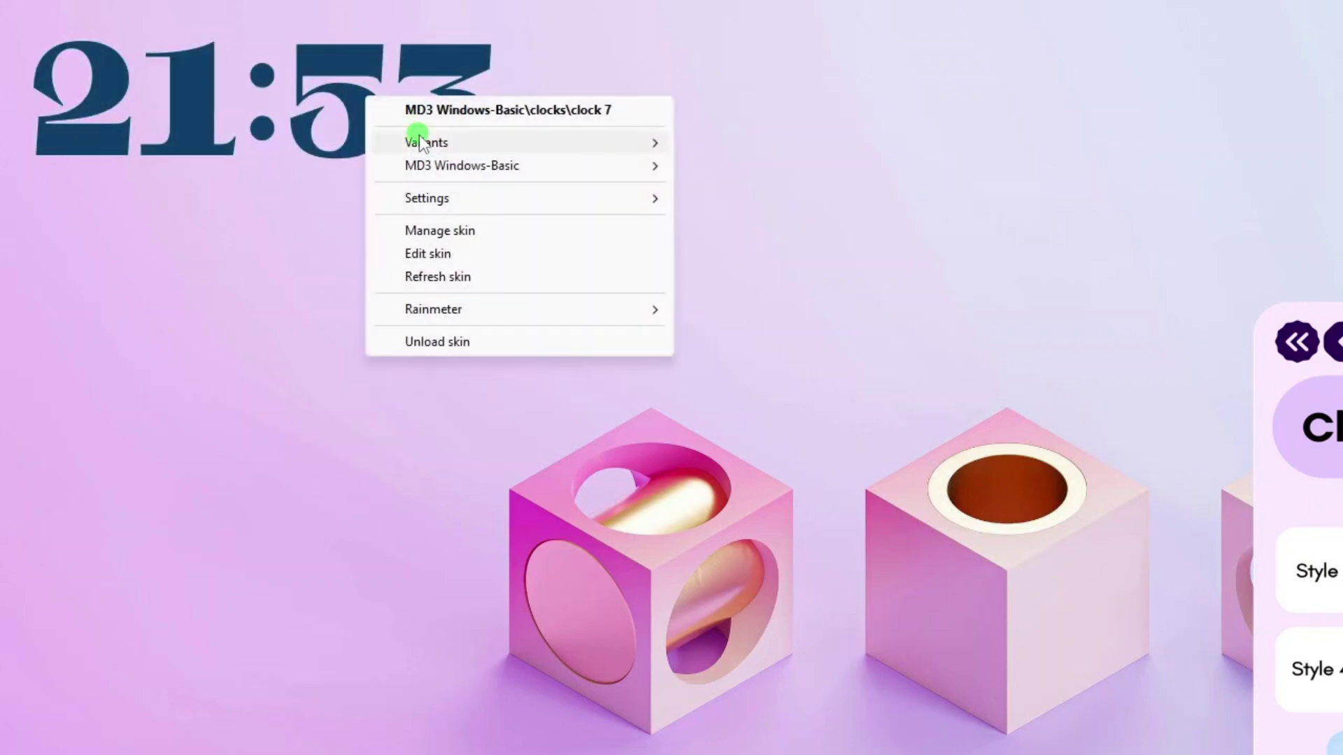
mouse_move(420, 143)
click(763, 158)
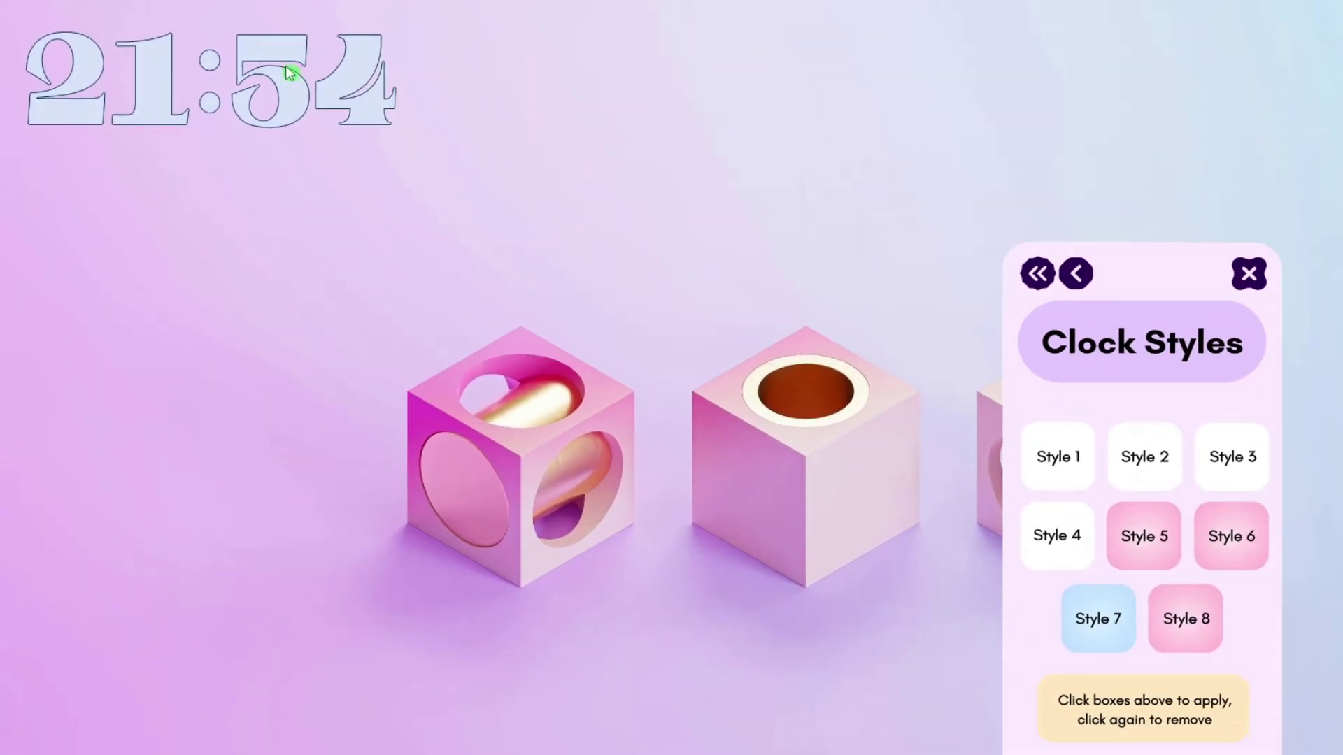
drag(290, 72, 861, 127)
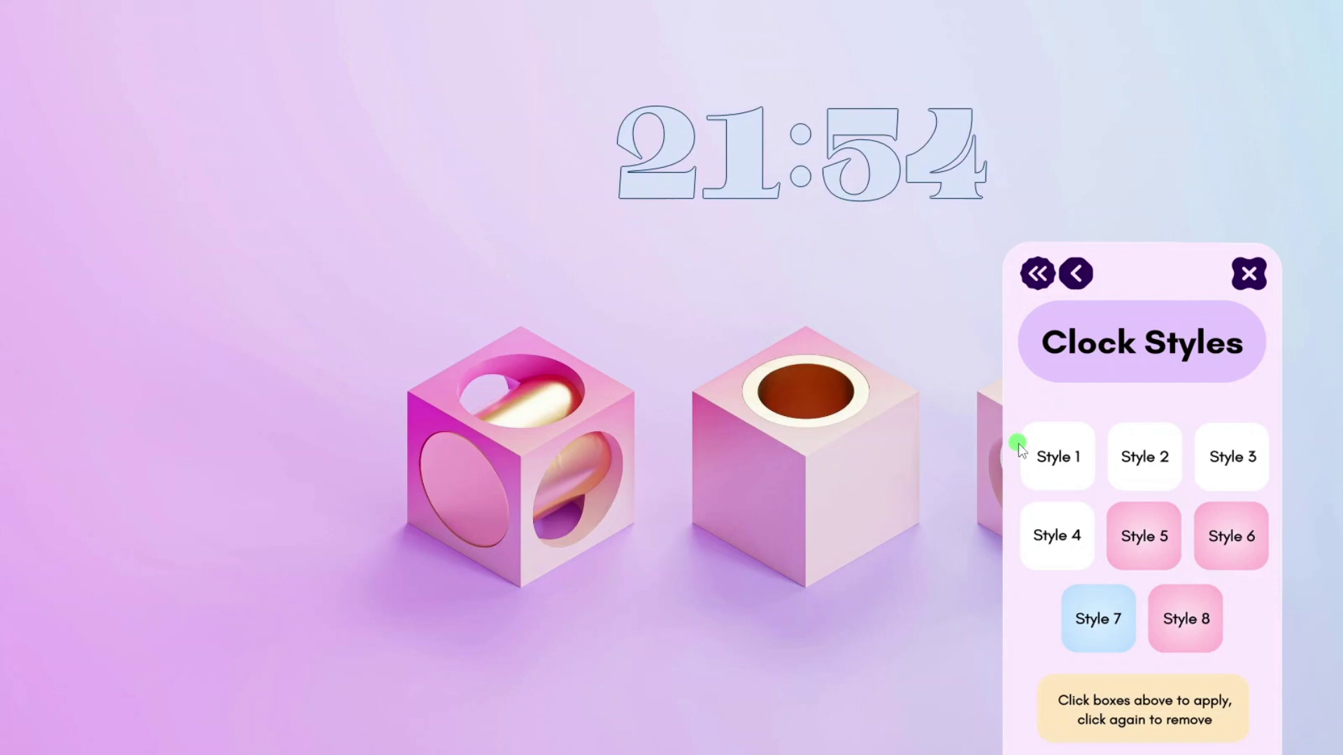
Add a date widget plus Style 1 weather and Style 1 events widgets.
click(1076, 273)
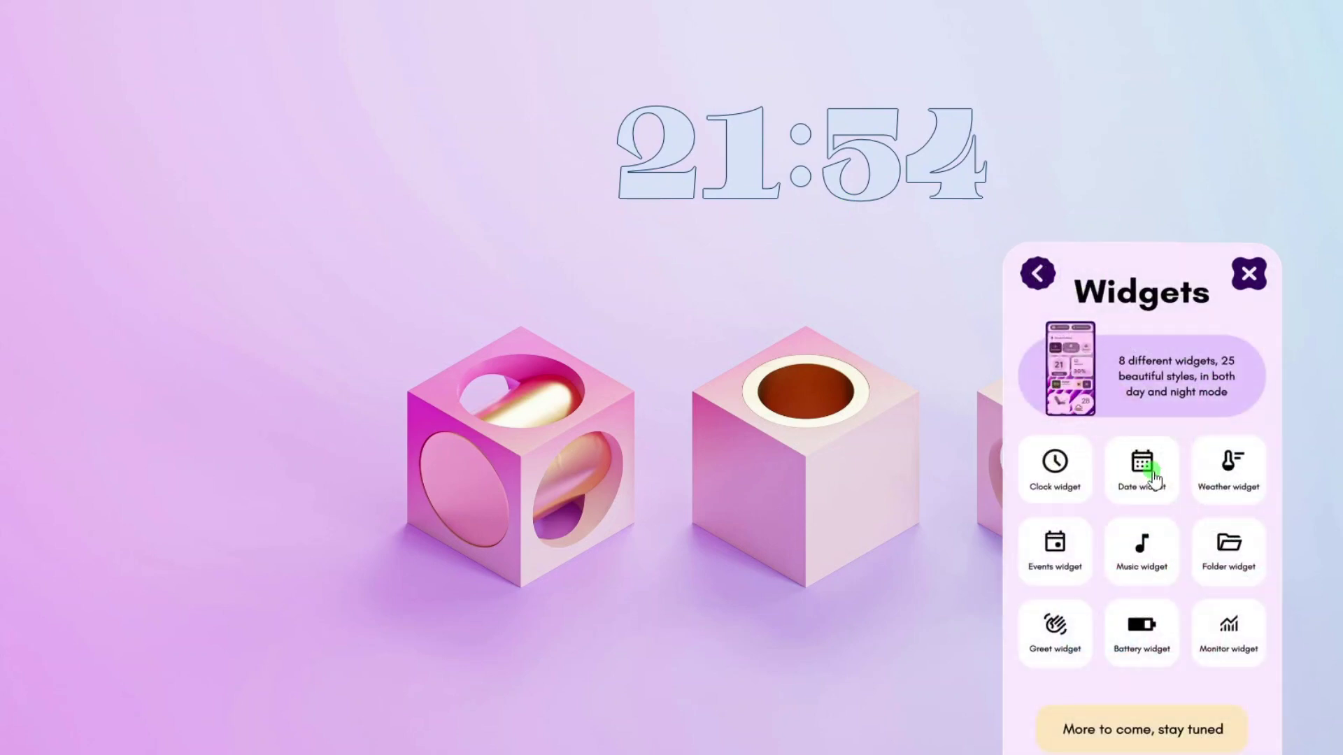
click(1147, 467)
click(1200, 462)
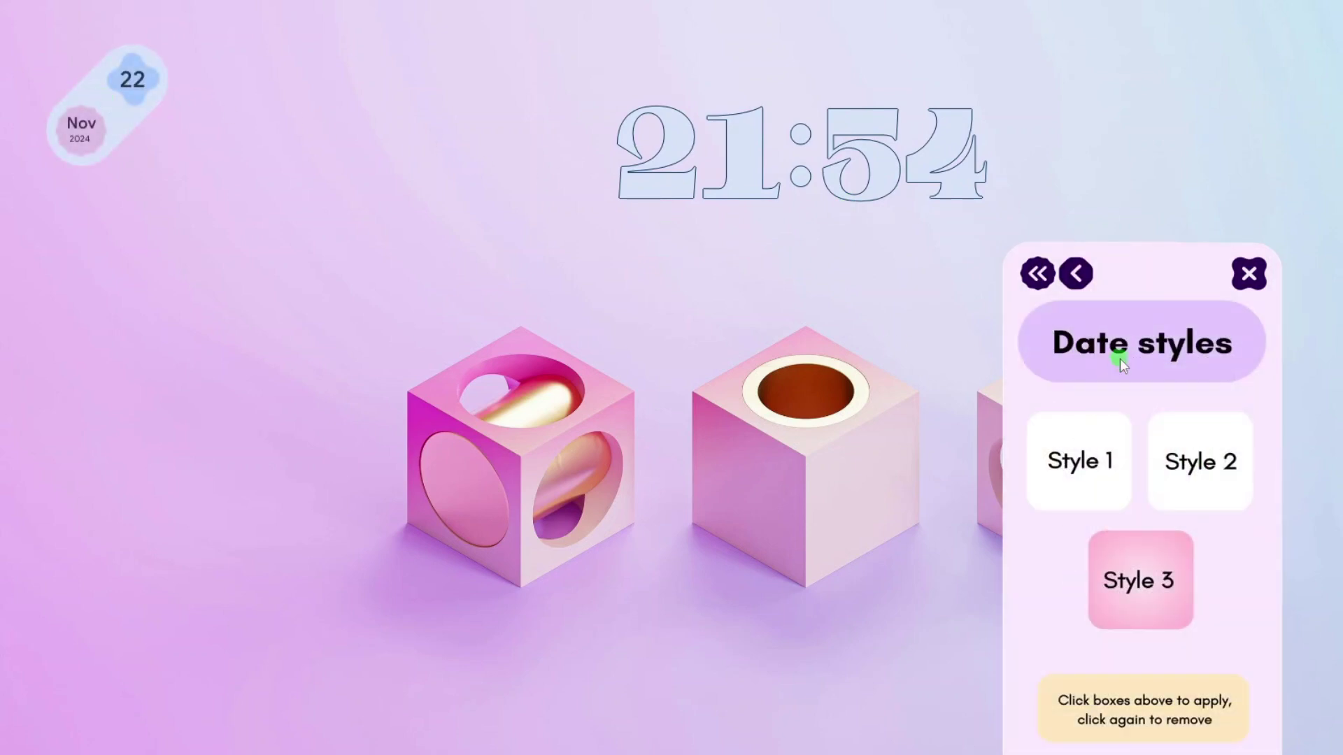
click(1076, 273)
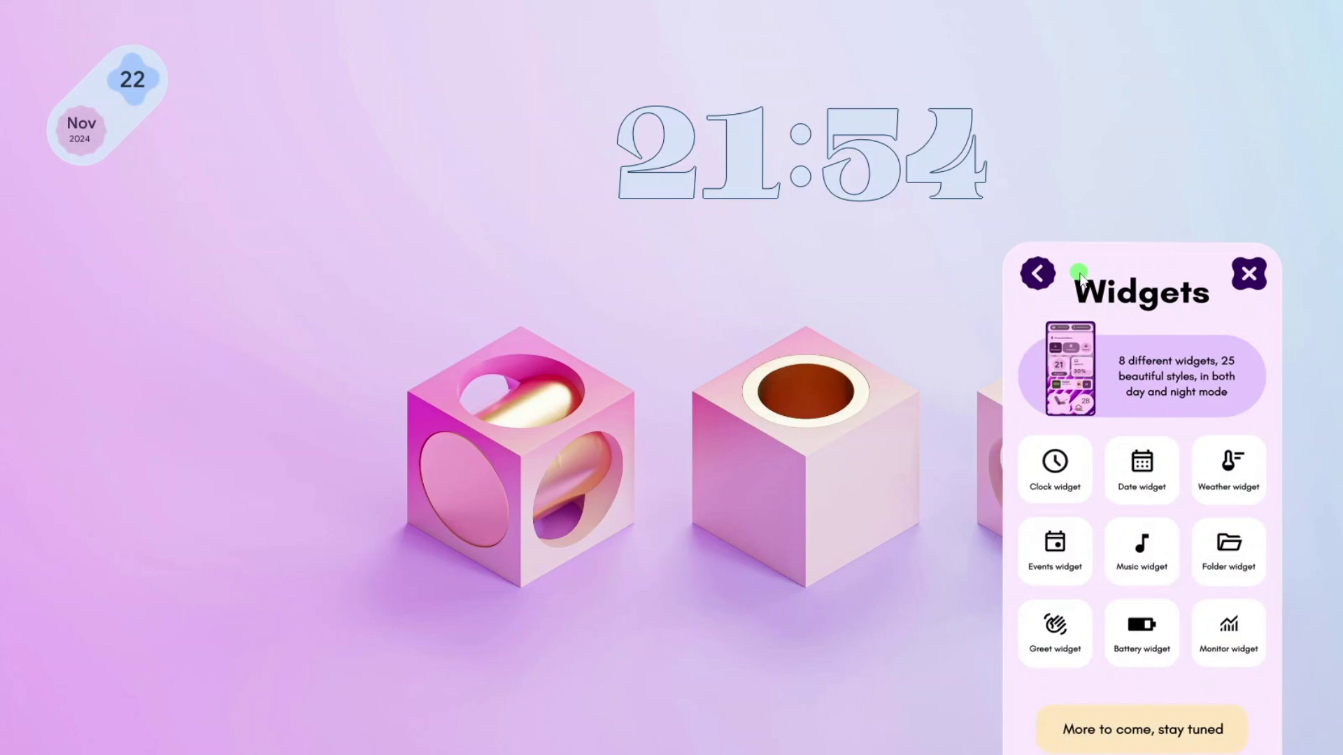
click(1239, 470)
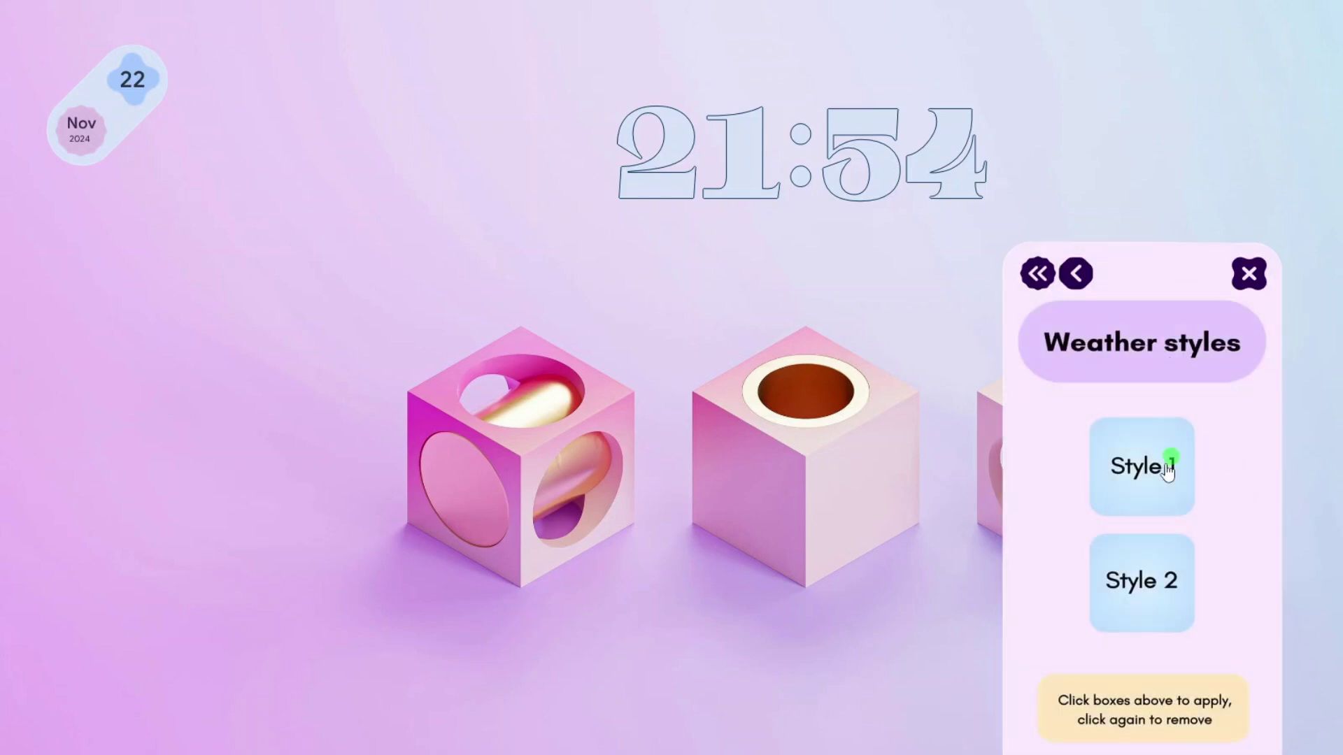
click(1148, 470)
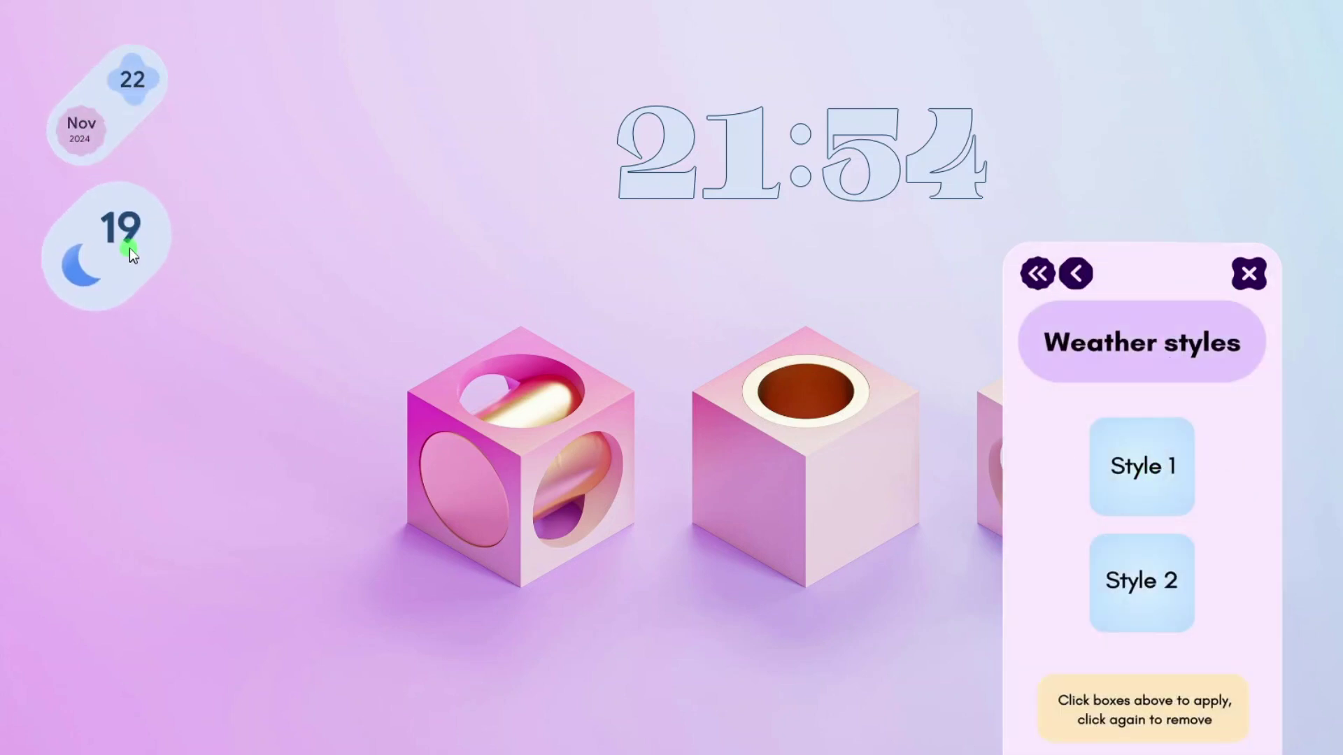
click(1075, 273)
click(1047, 559)
click(1110, 444)
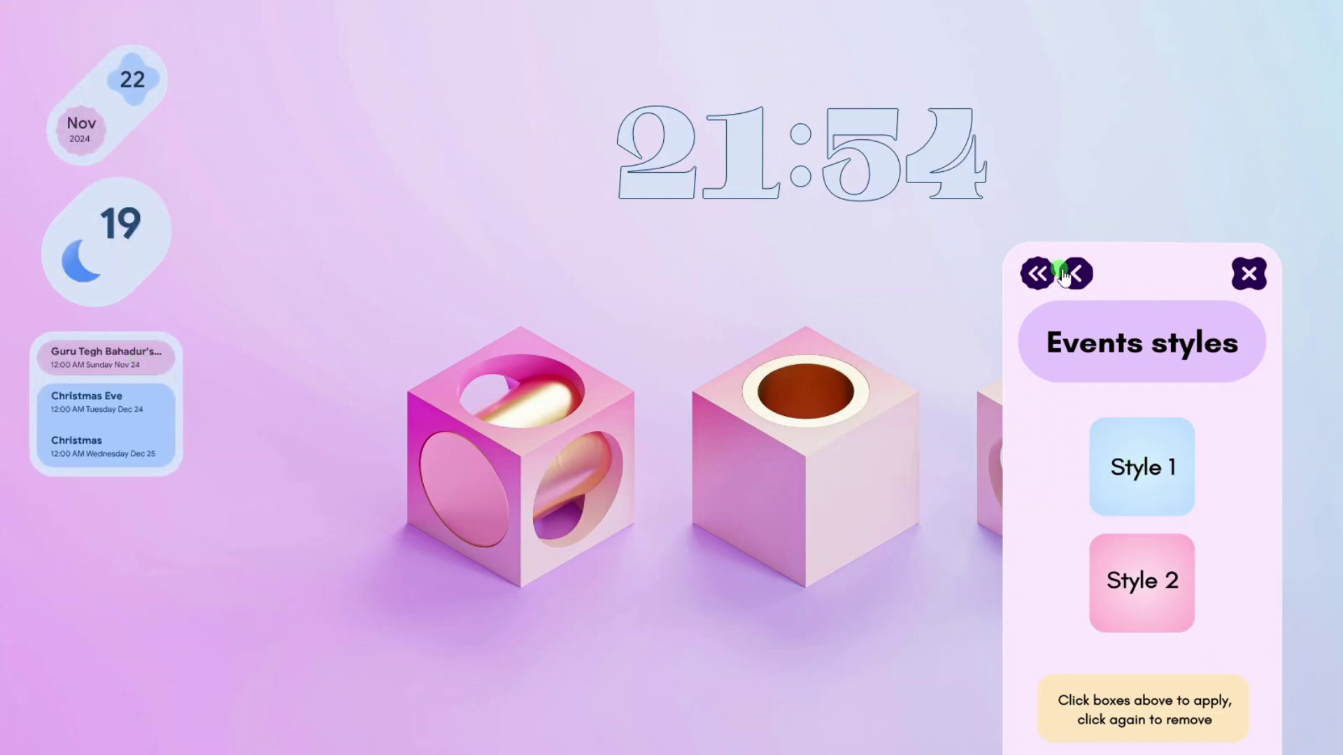
Add the Style 1 music player under the clock and Style 1 pinned folders at bottom centre.
click(1076, 273)
click(1159, 543)
click(1110, 459)
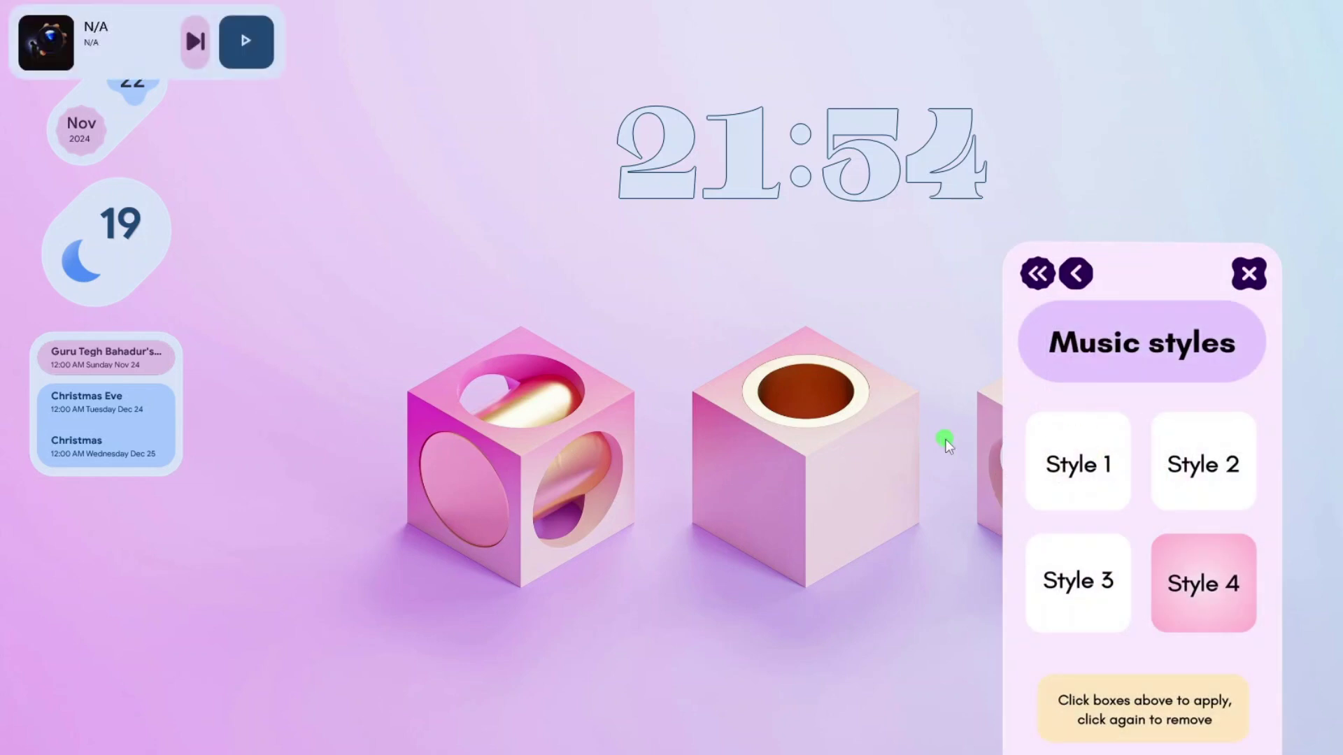
drag(126, 30, 795, 276)
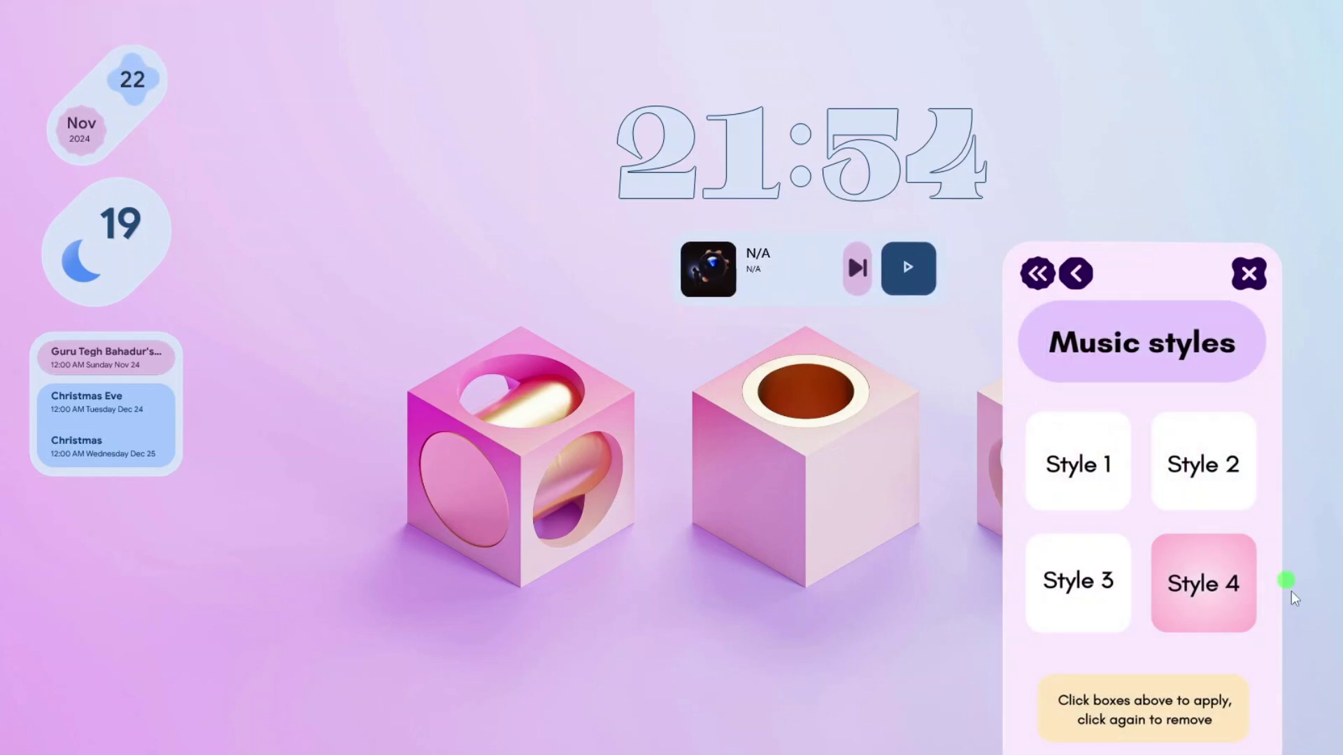
click(1075, 273)
click(1229, 545)
click(1118, 460)
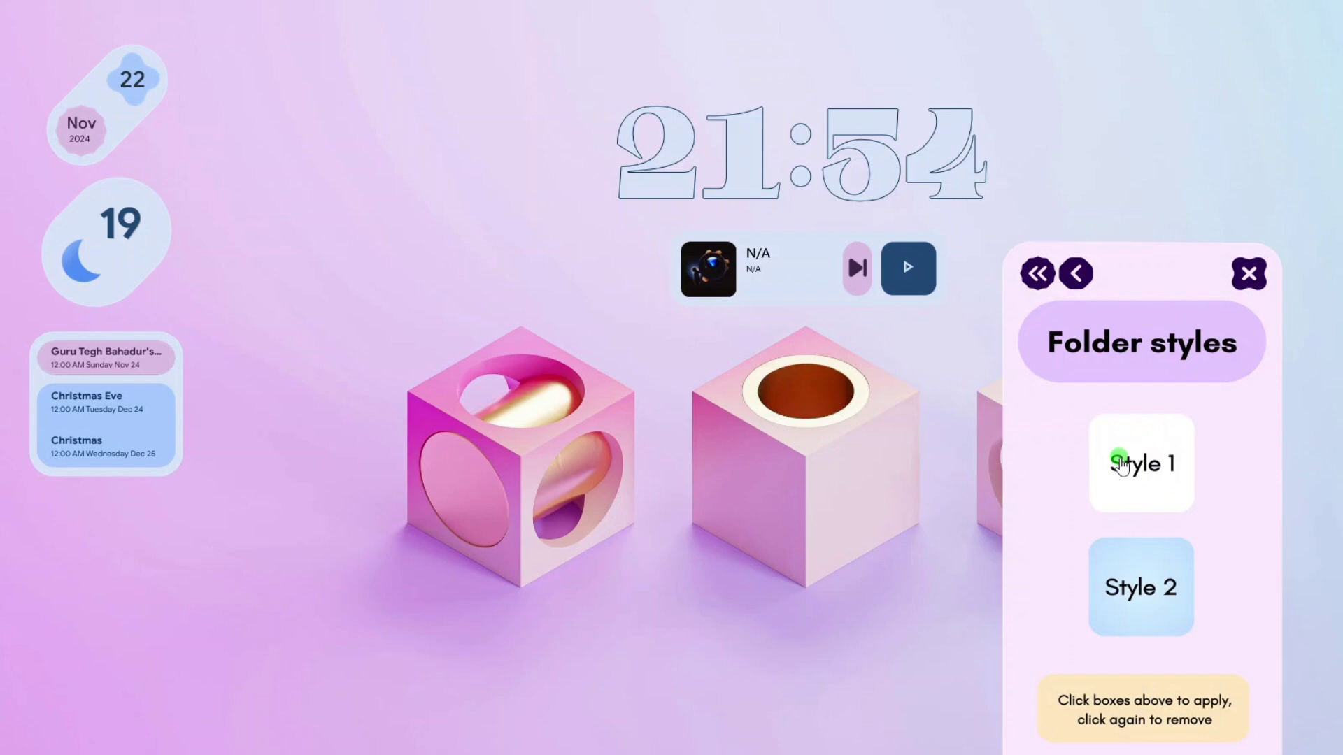
drag(156, 99, 817, 674)
click(1076, 273)
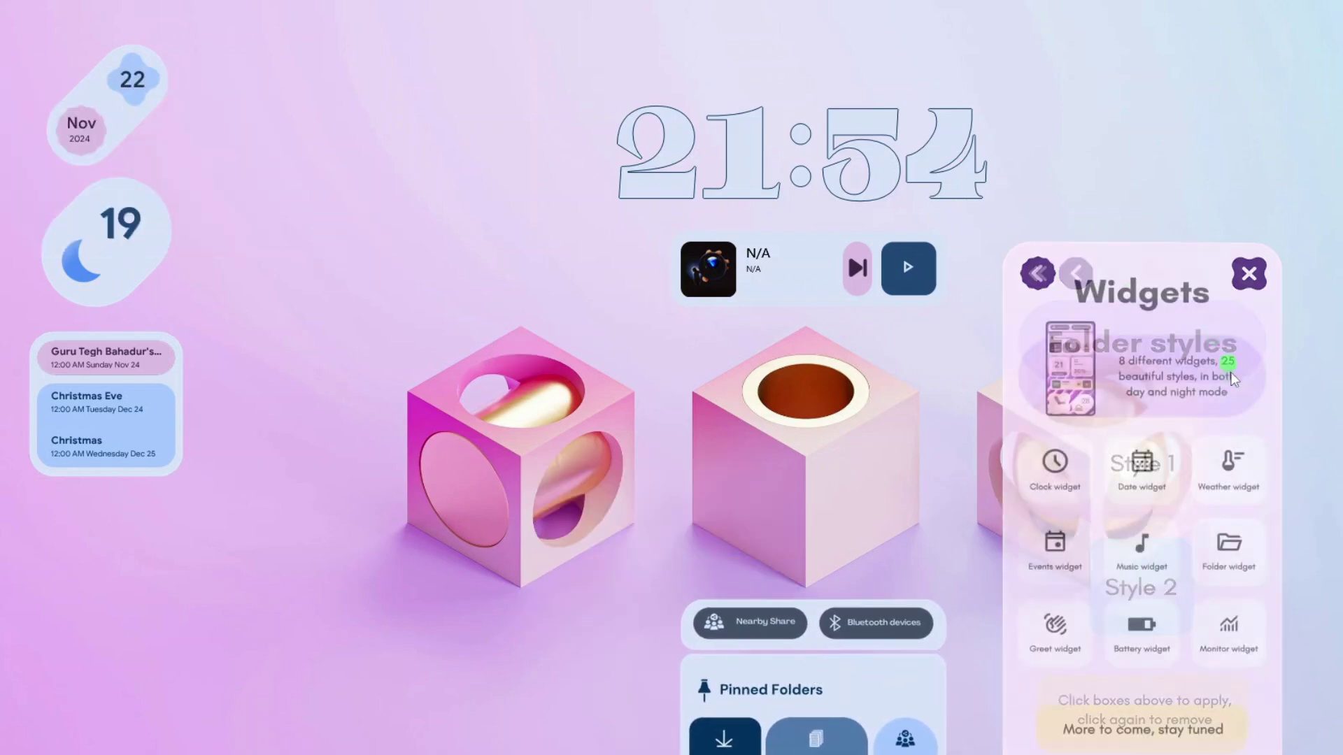
Add the Style 1 MD3 taskbar, view the Power menu styles, then close the settings panel.
click(1056, 273)
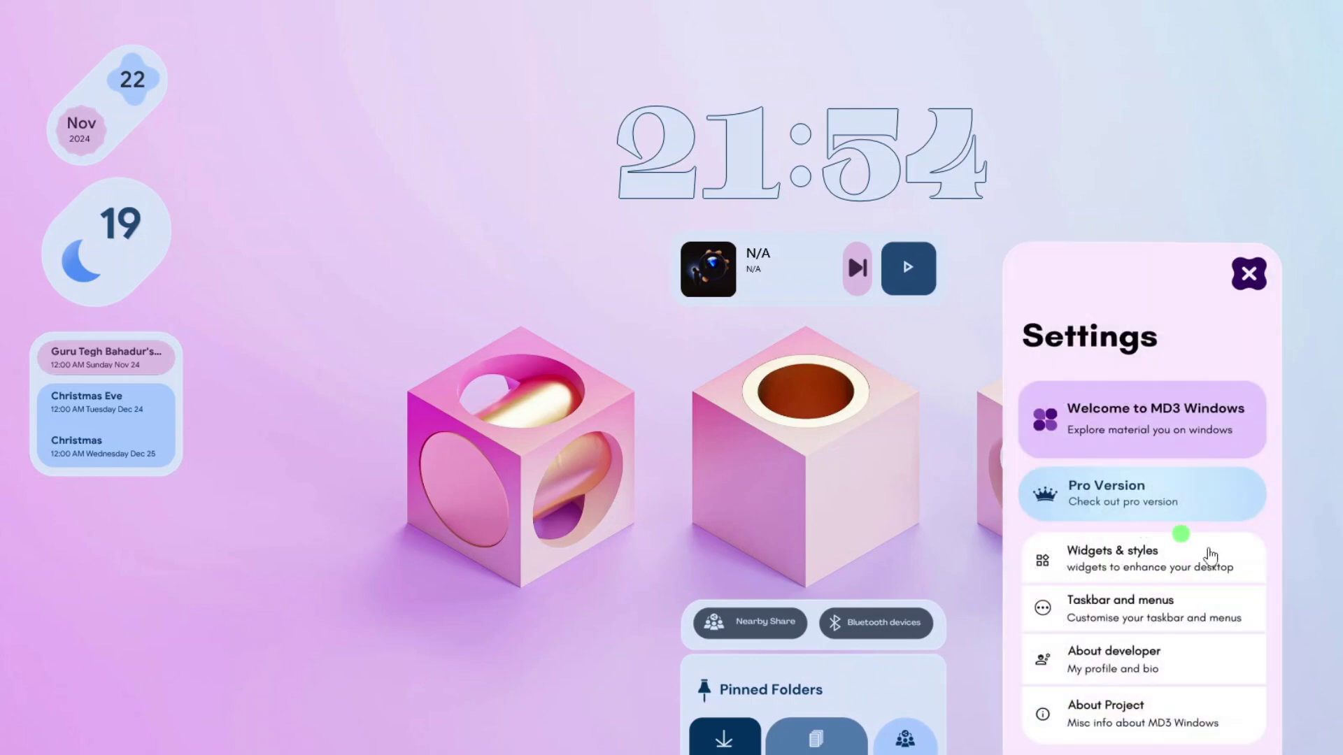
click(1119, 600)
click(1091, 462)
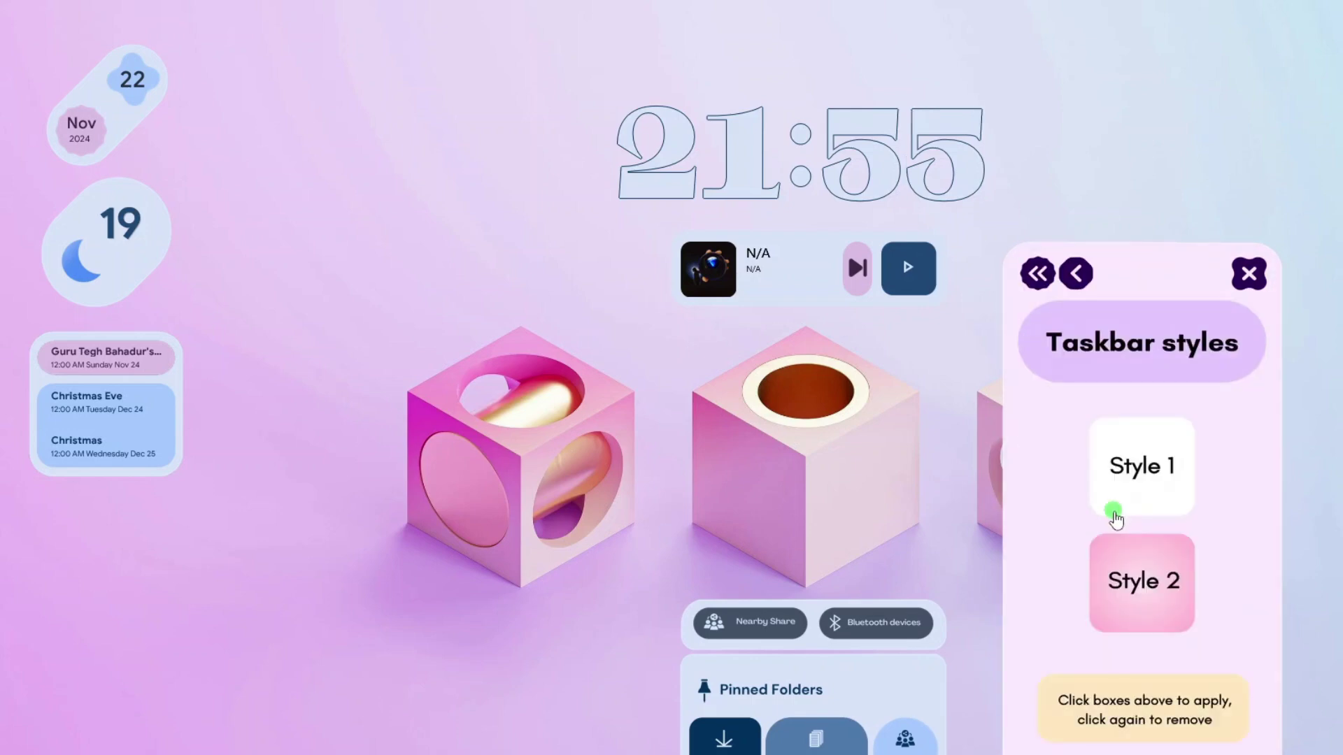
click(1115, 460)
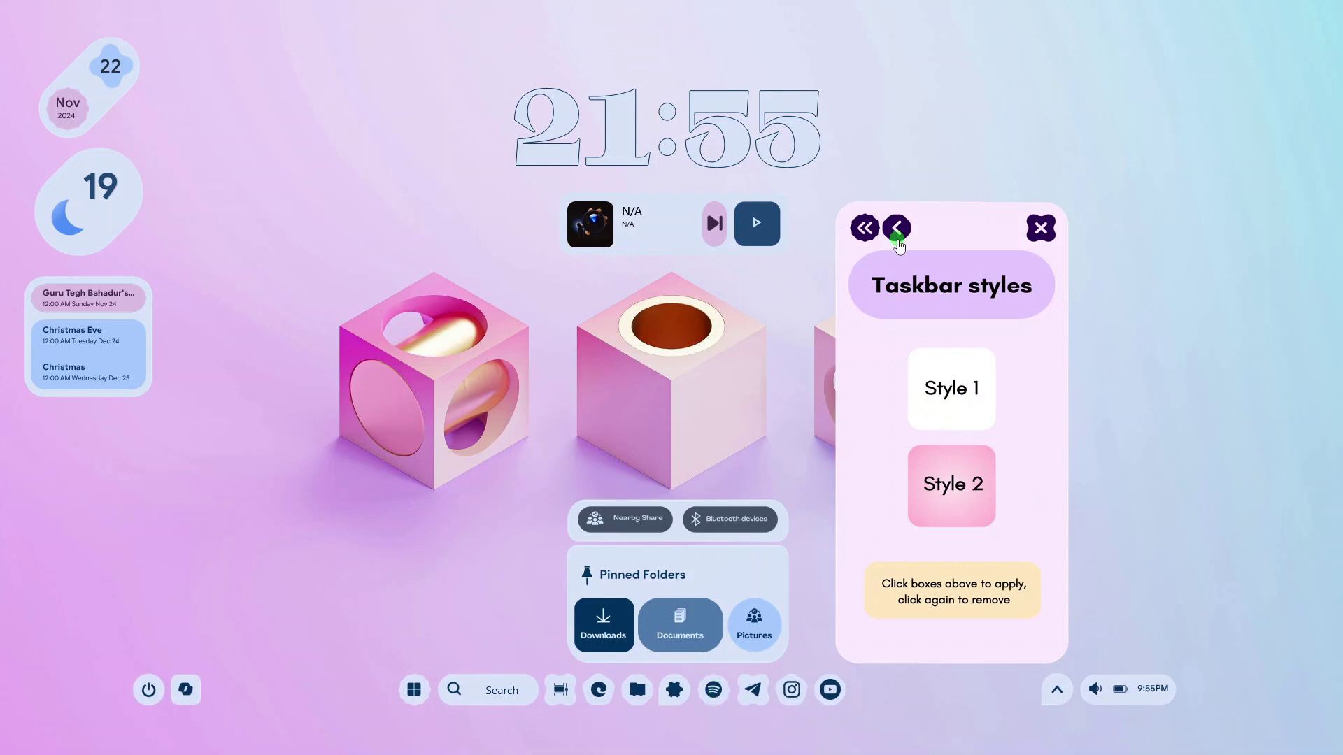
click(896, 229)
mouse_move(974, 748)
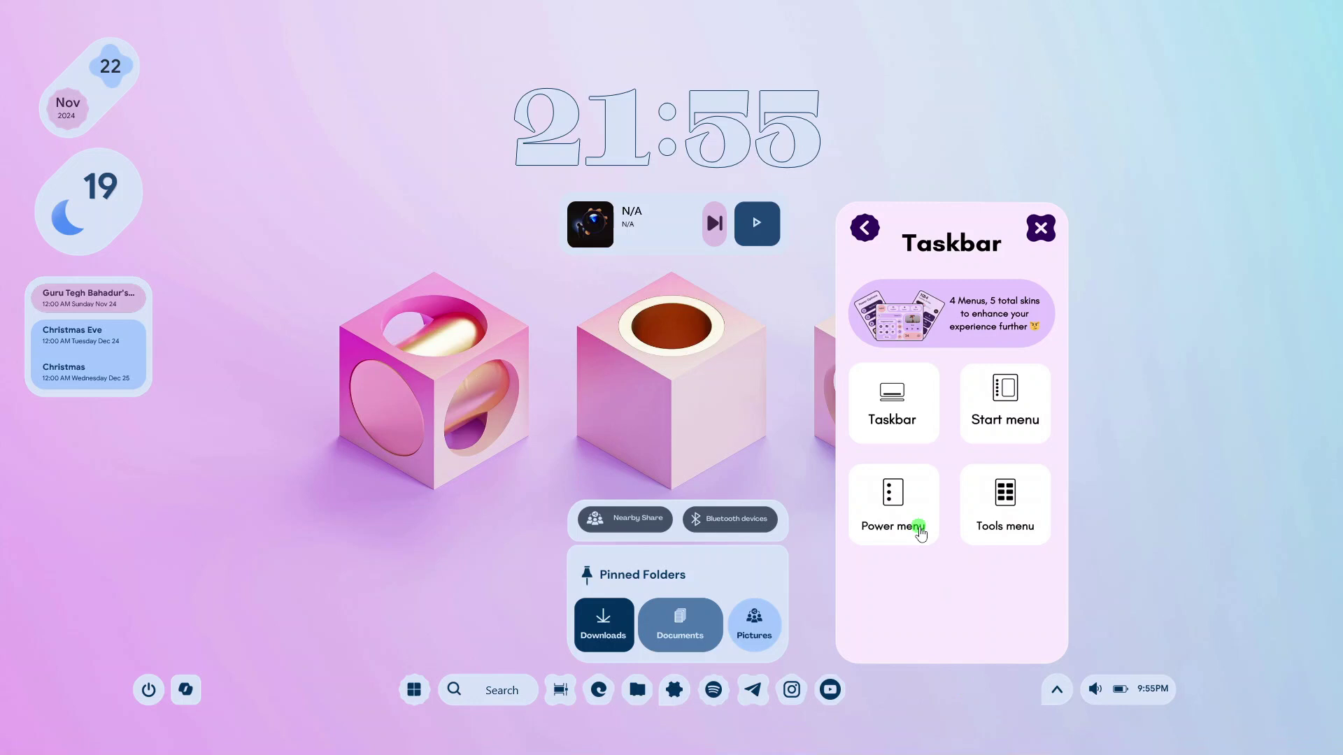
click(920, 517)
click(1041, 228)
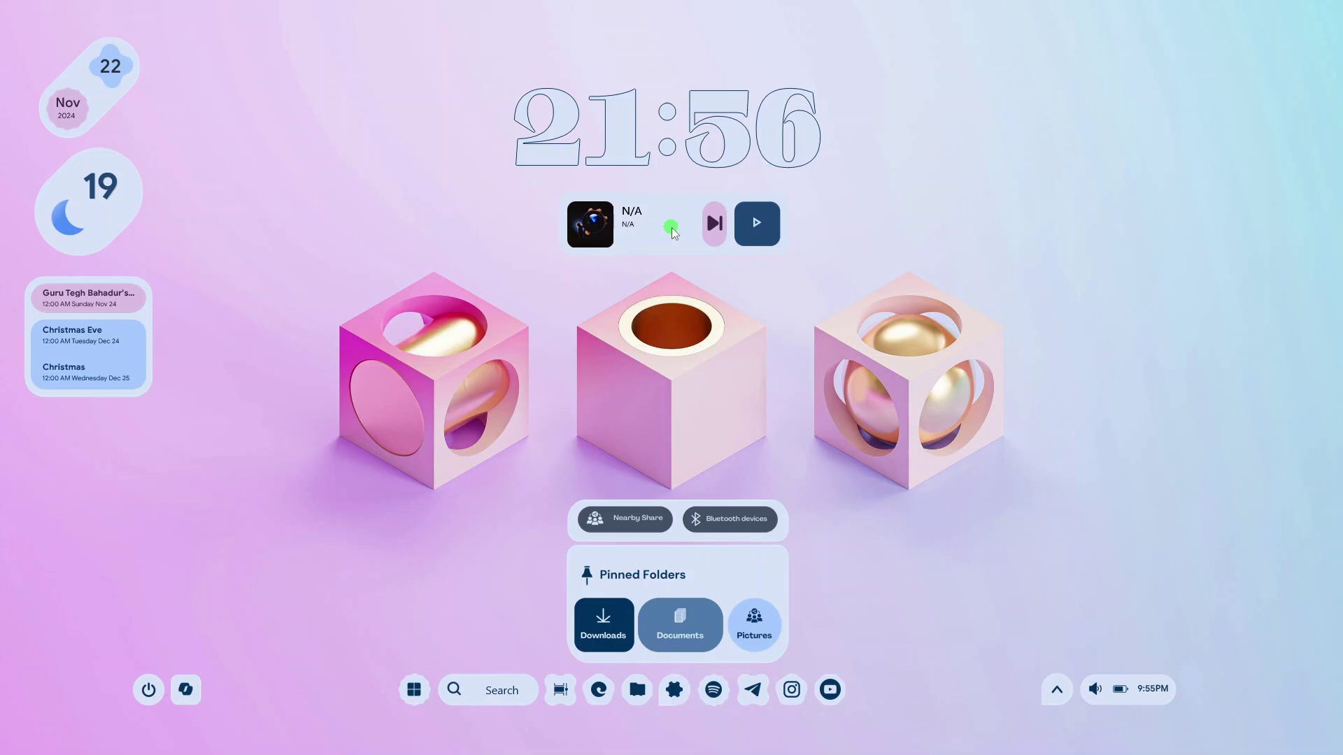
Search for 'chrome web store' in Chrome and open the Chrome Web Store.
click(923, 739)
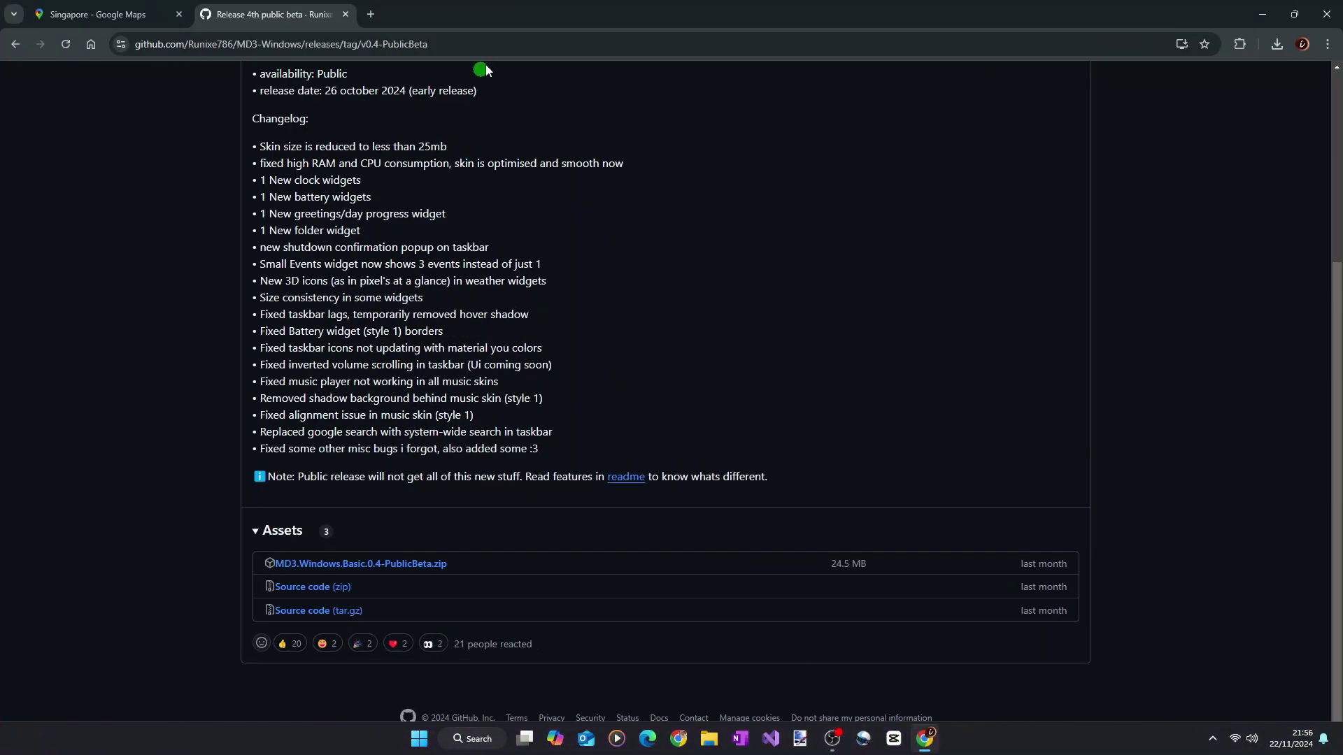
click(589, 55)
text(chrome web store)
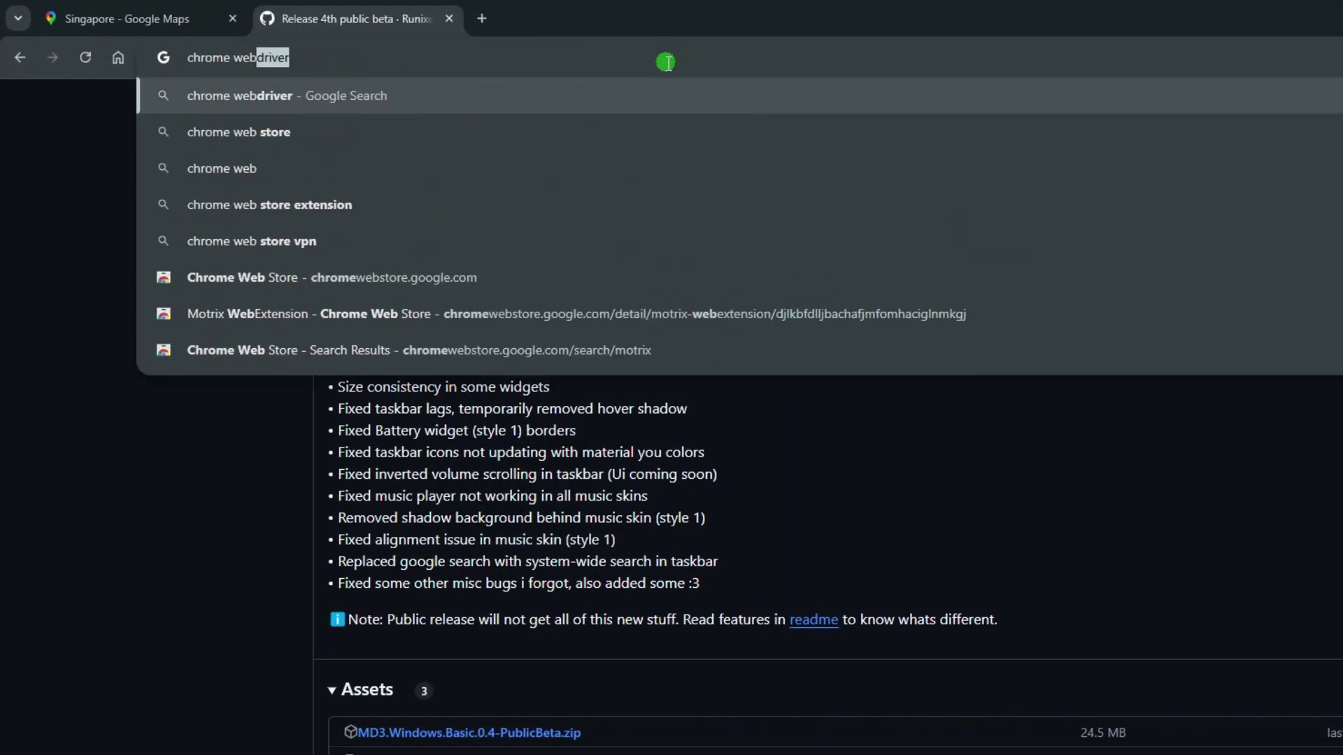
key(Return)
click(346, 283)
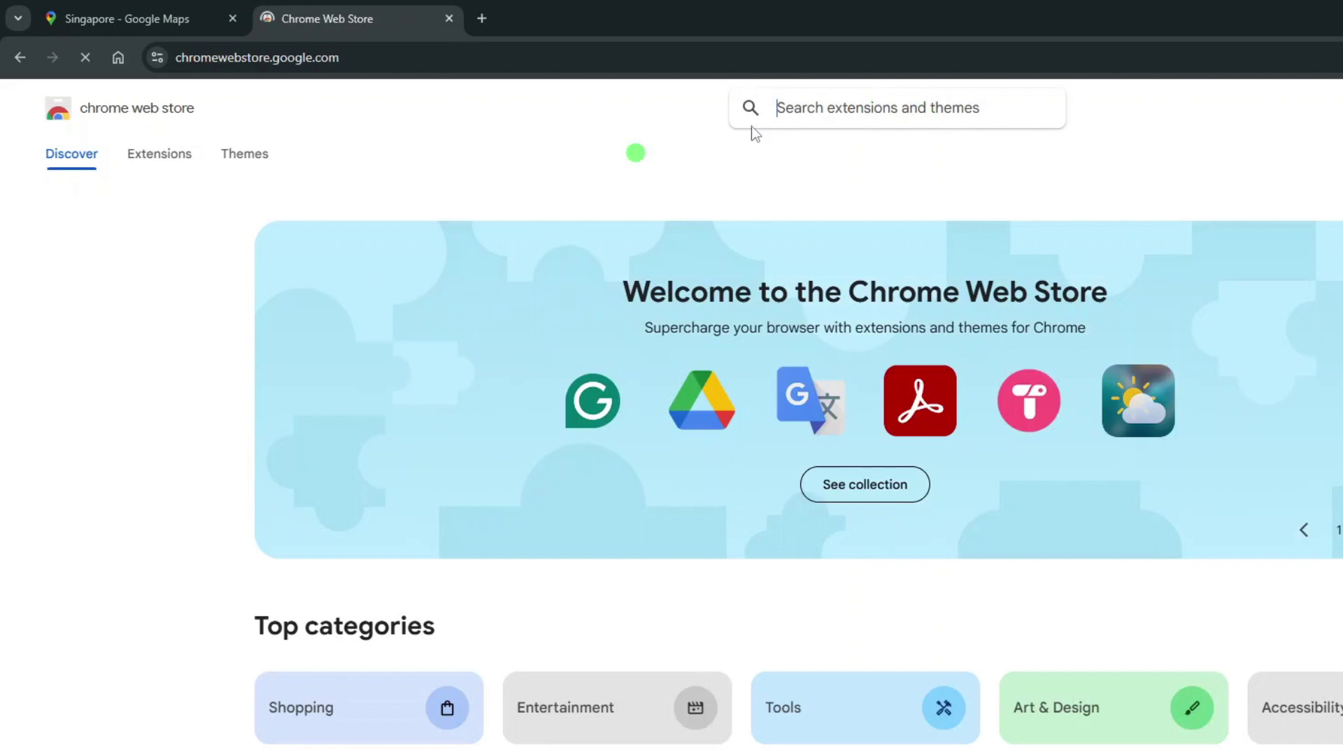
Find 'webnowplaying' in the store, add the extension, and confirm its Rainmeter adapter shows Connected.
click(922, 106)
text(webnowp)
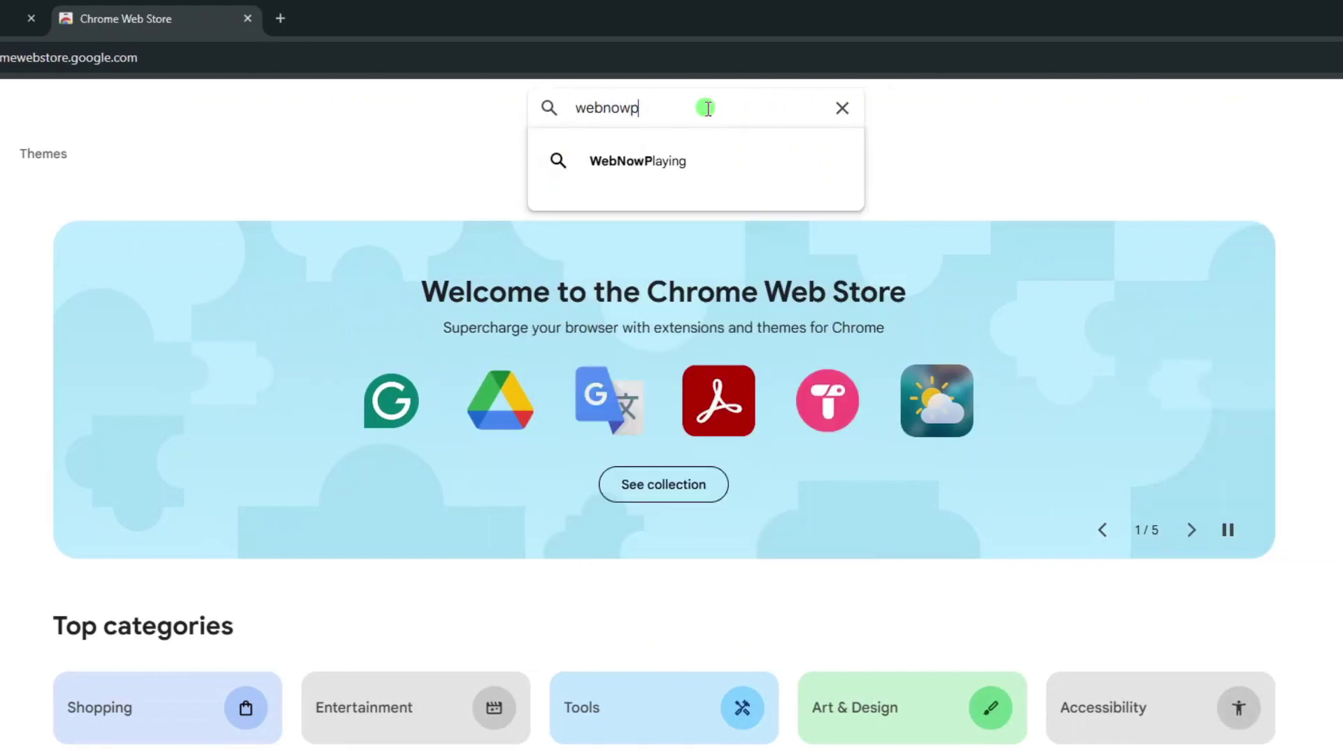
text(laying)
key(Return)
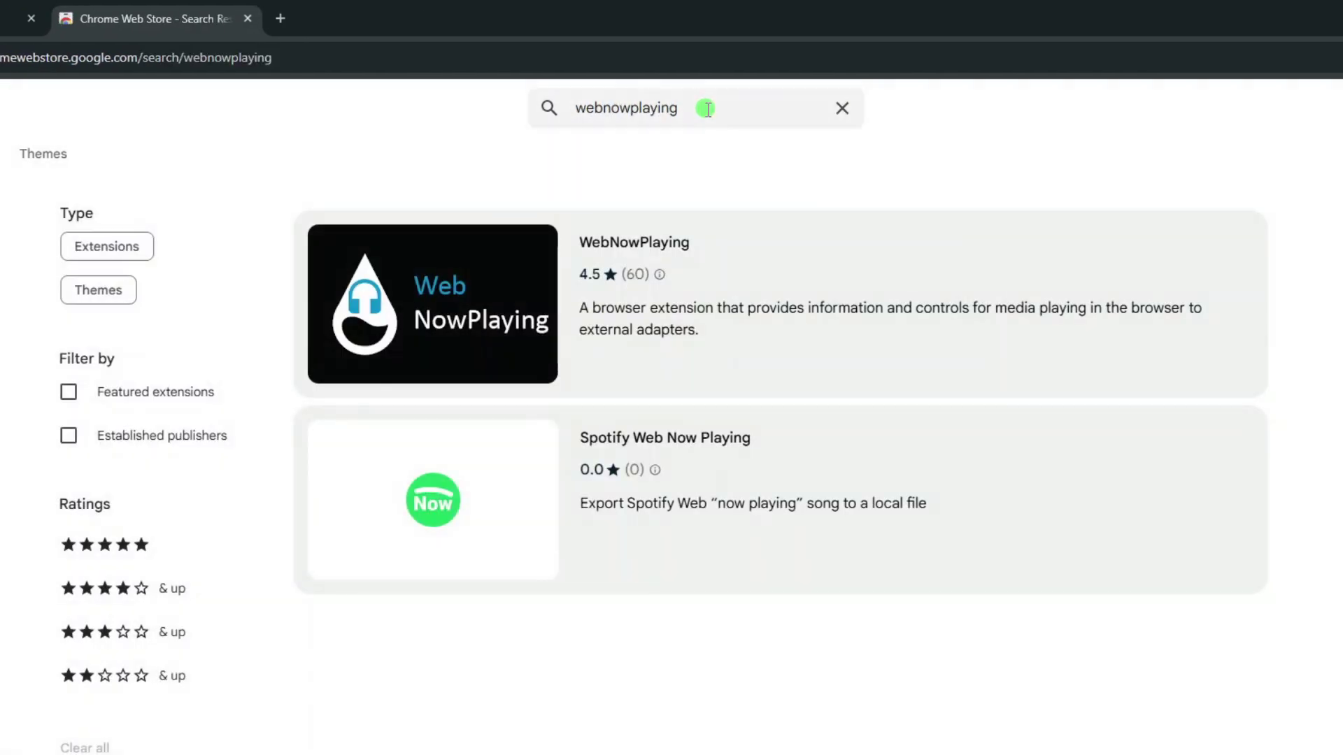
click(438, 324)
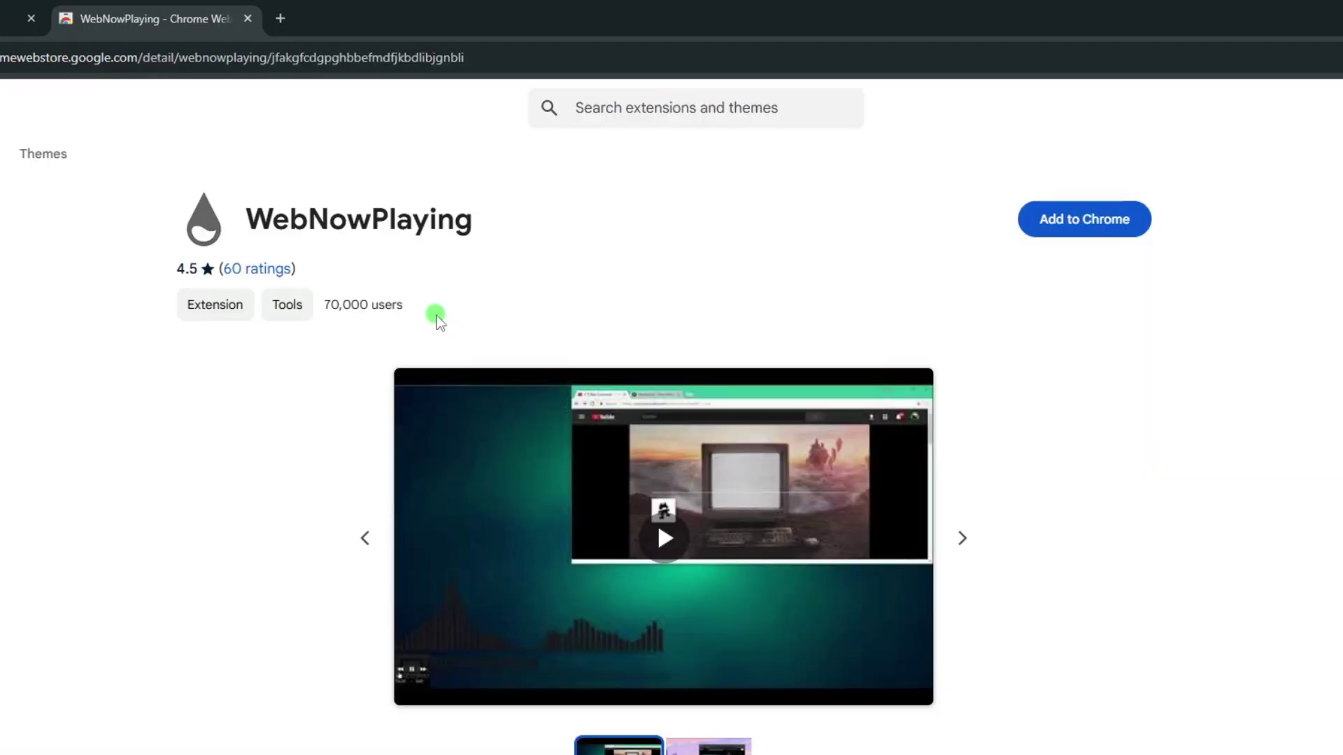
click(1093, 225)
click(735, 223)
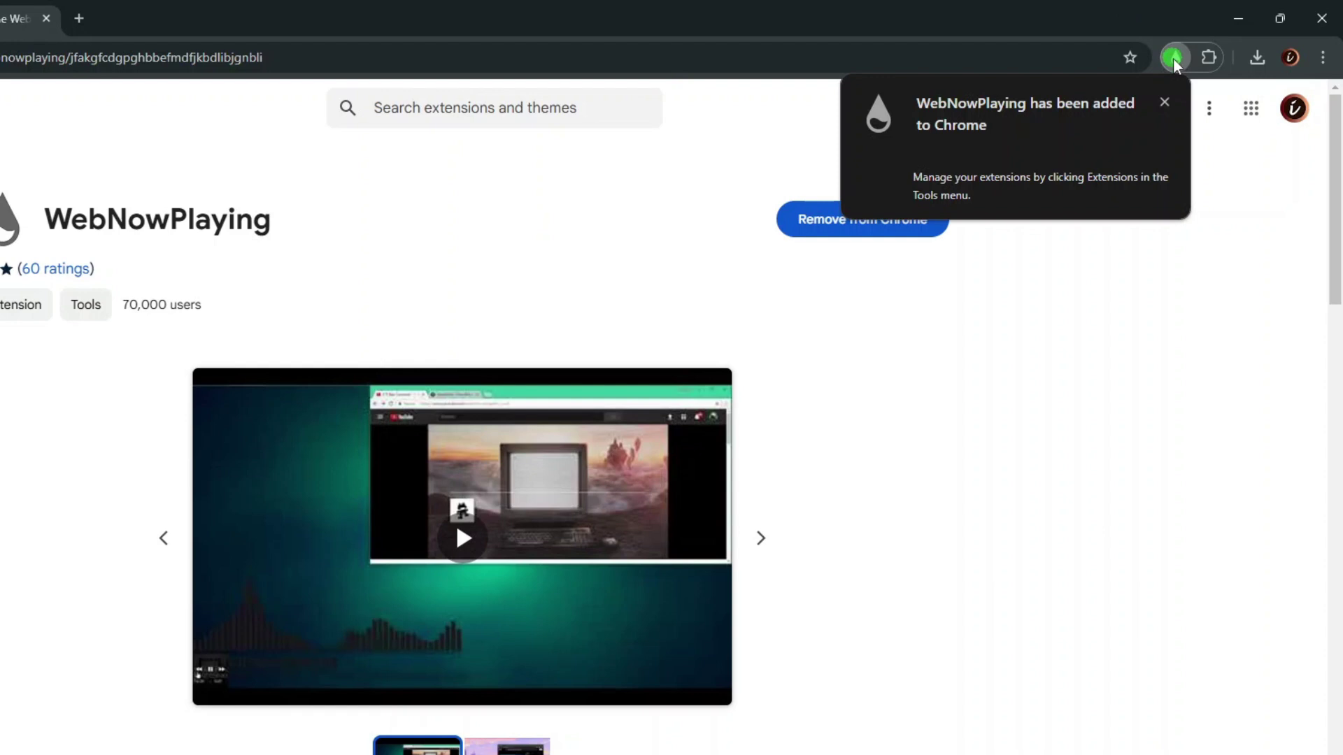
click(1173, 57)
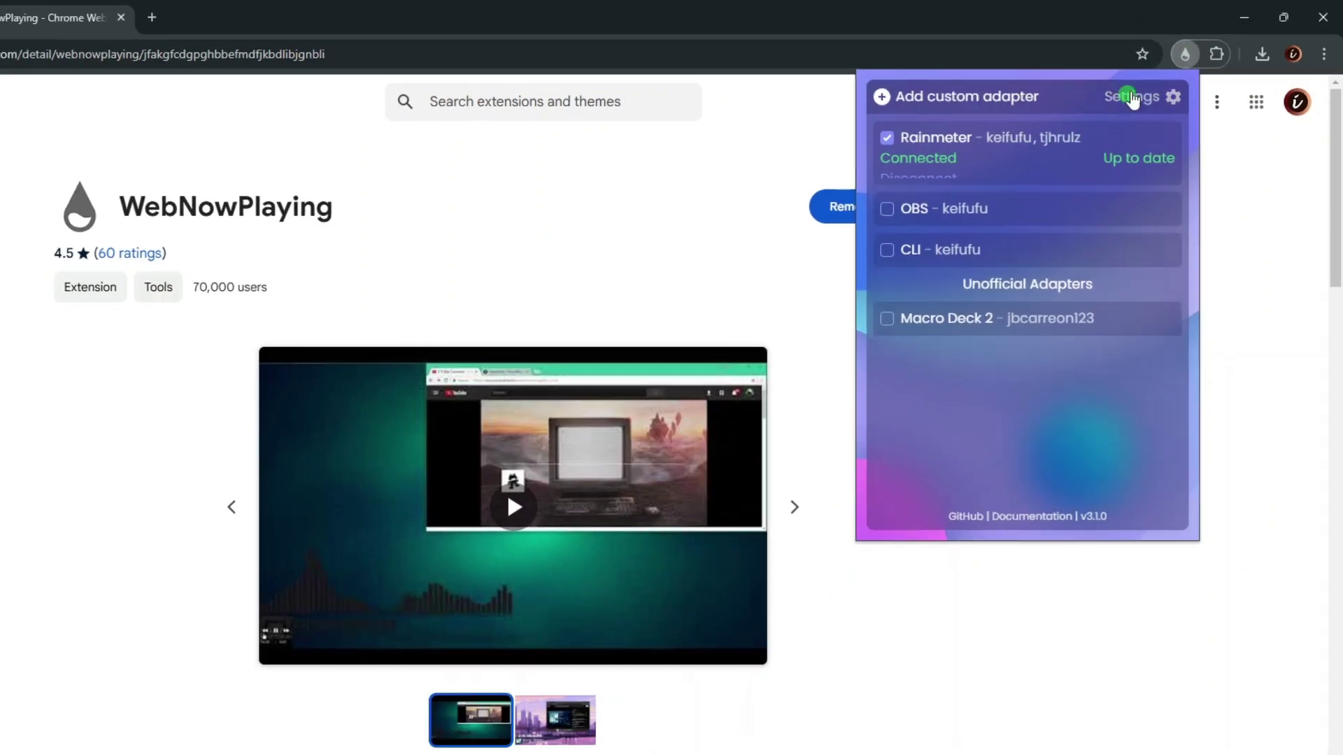
click(241, 55)
Play the vidIQ 3 Minute Shorts video on YouTube, then pause it from the desktop media widget.
text(youtube)
key(Return)
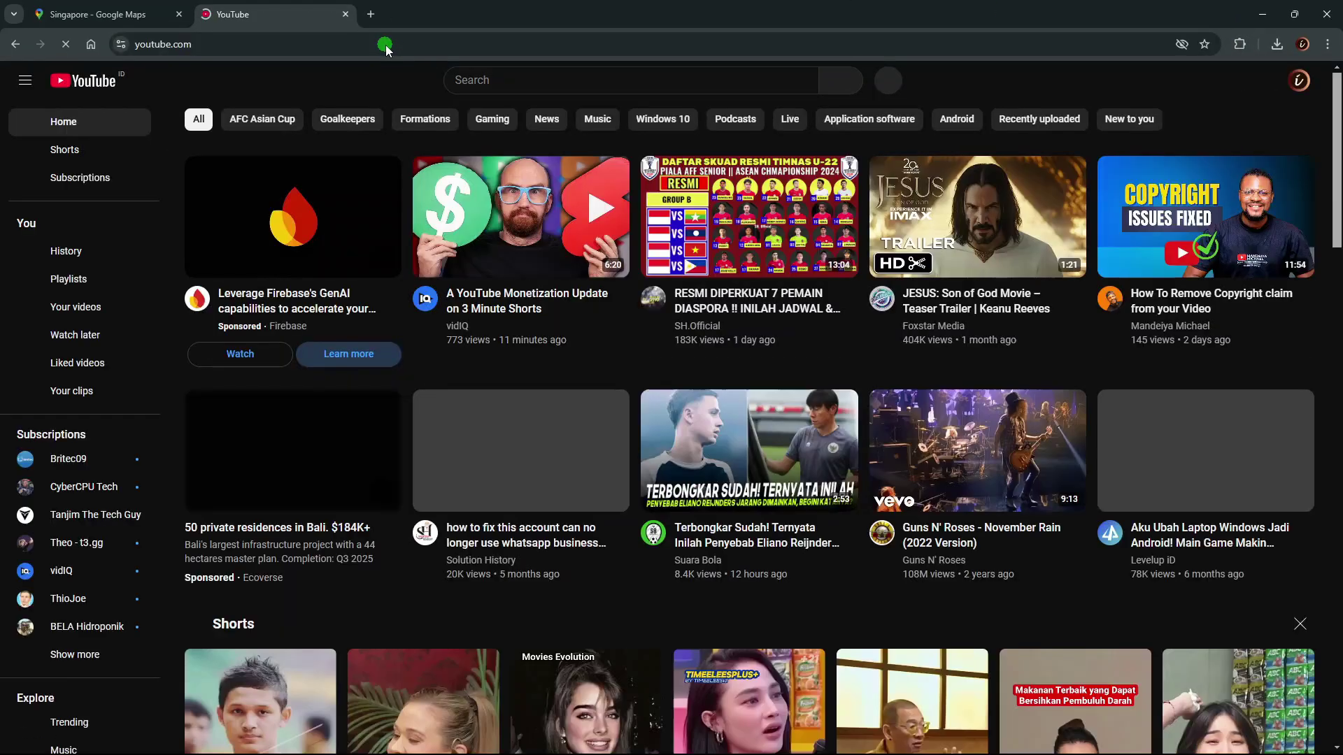
click(505, 250)
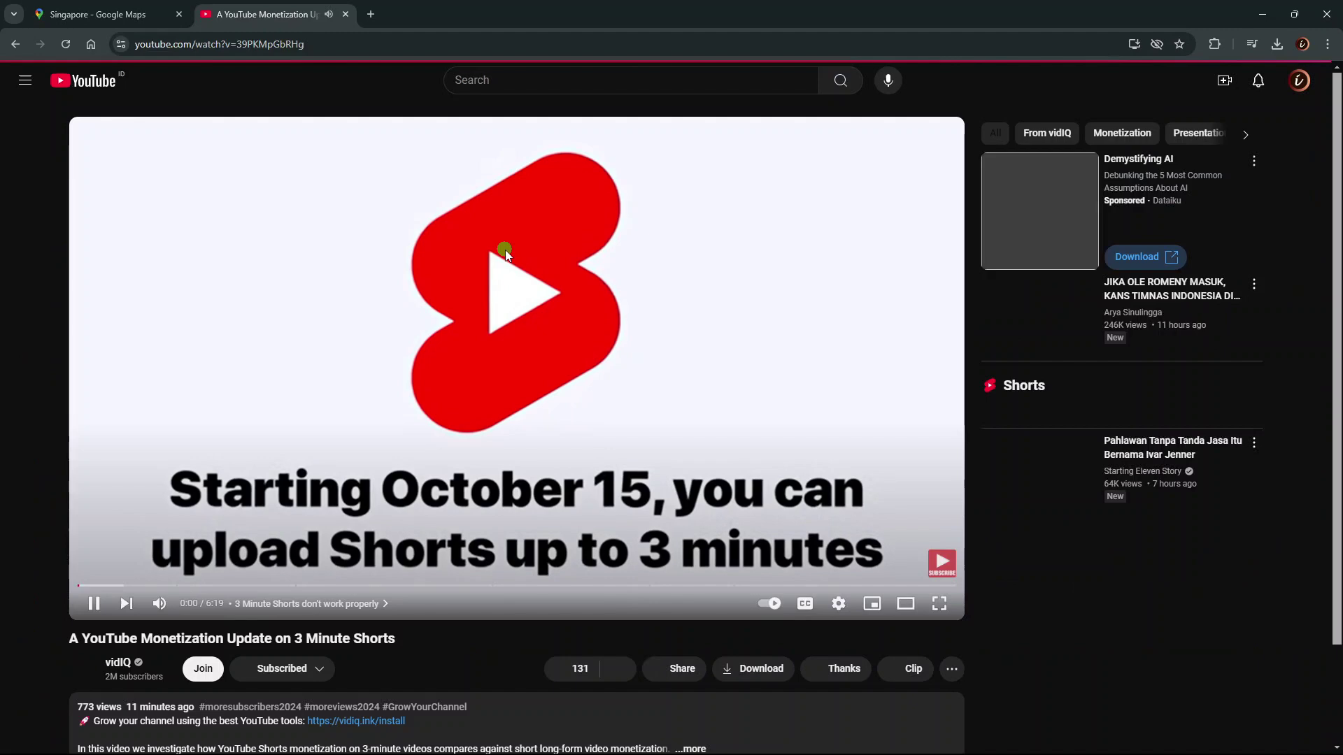
key(super+d)
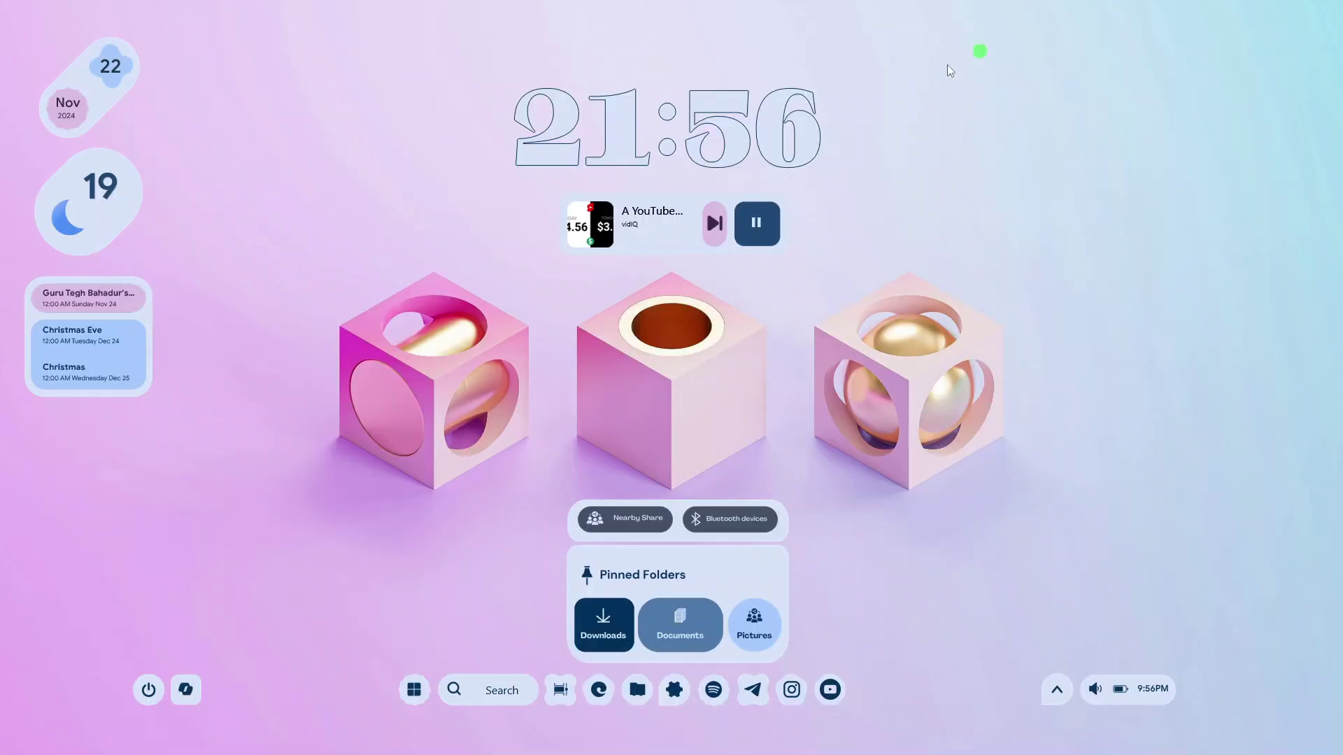
click(755, 224)
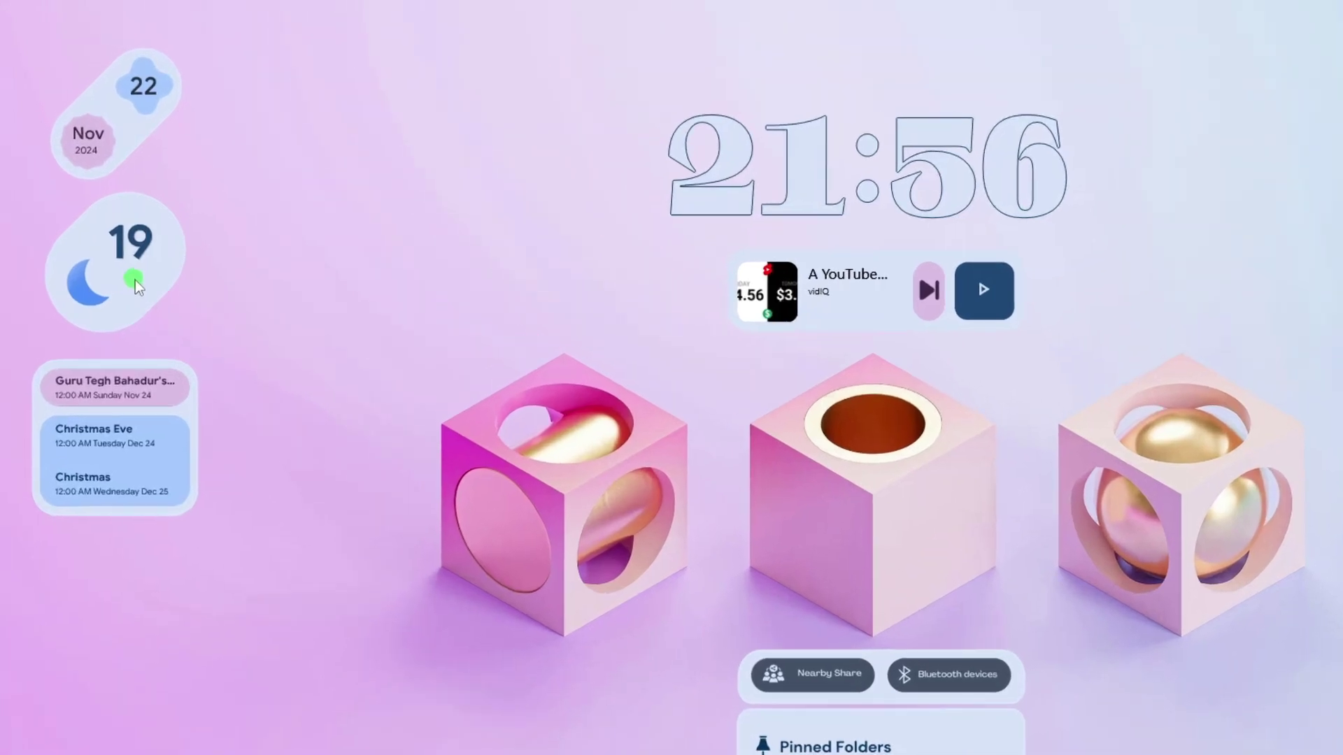
Open Edit Weather Variables from the weather widget's Custom skin actions and check the Latitude/Longitude lines.
right_click(104, 216)
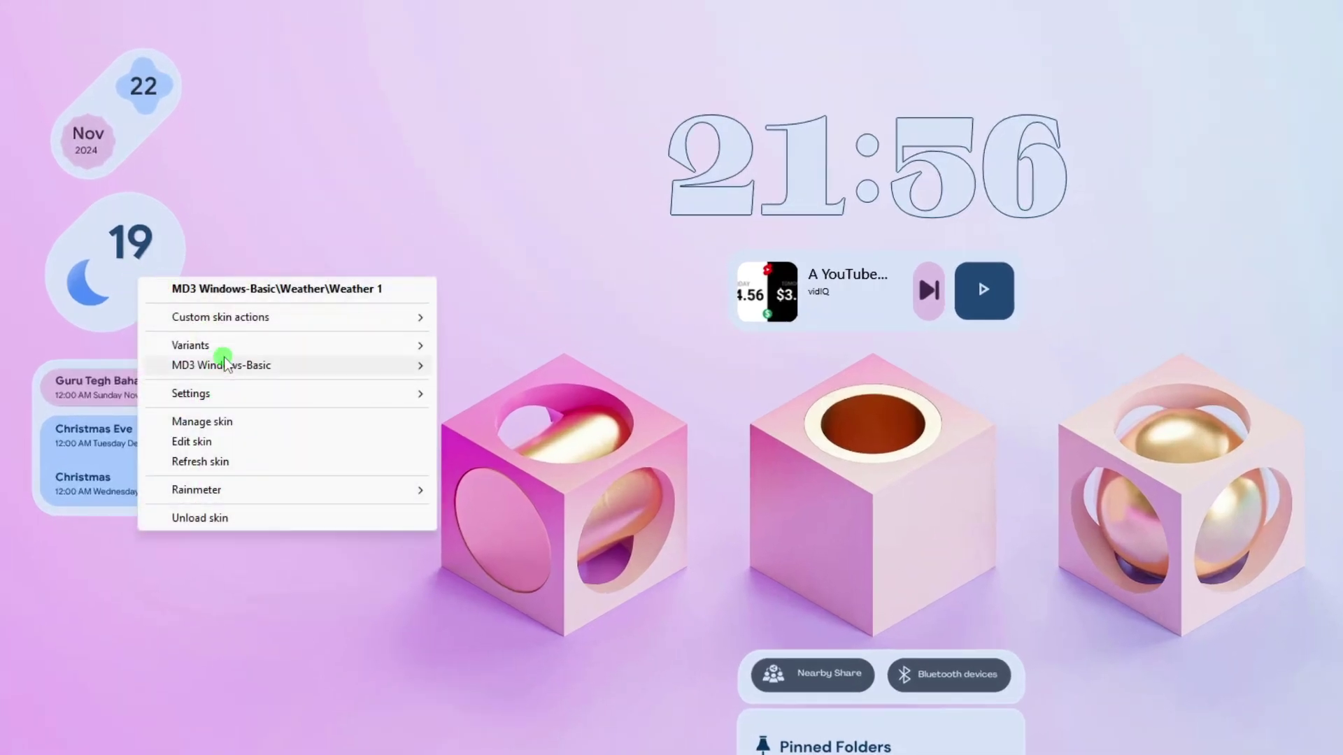
mouse_move(224, 320)
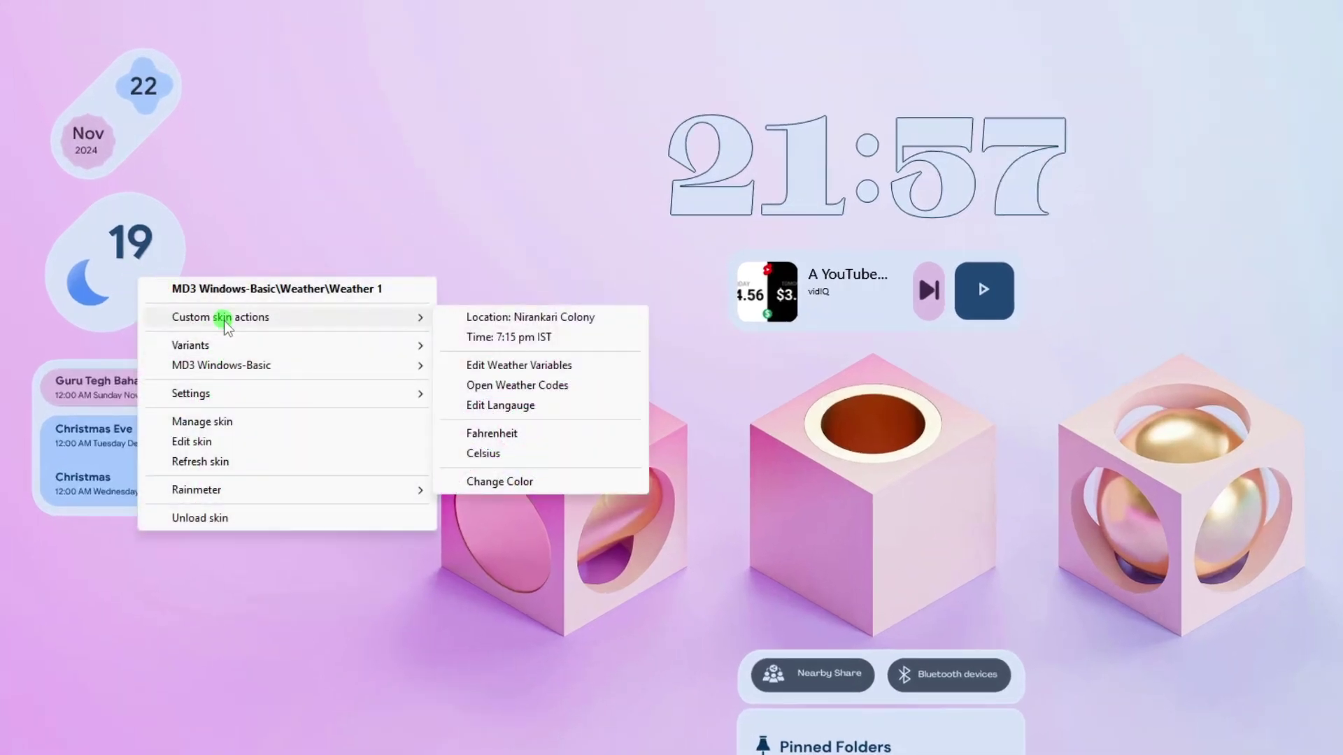
click(545, 366)
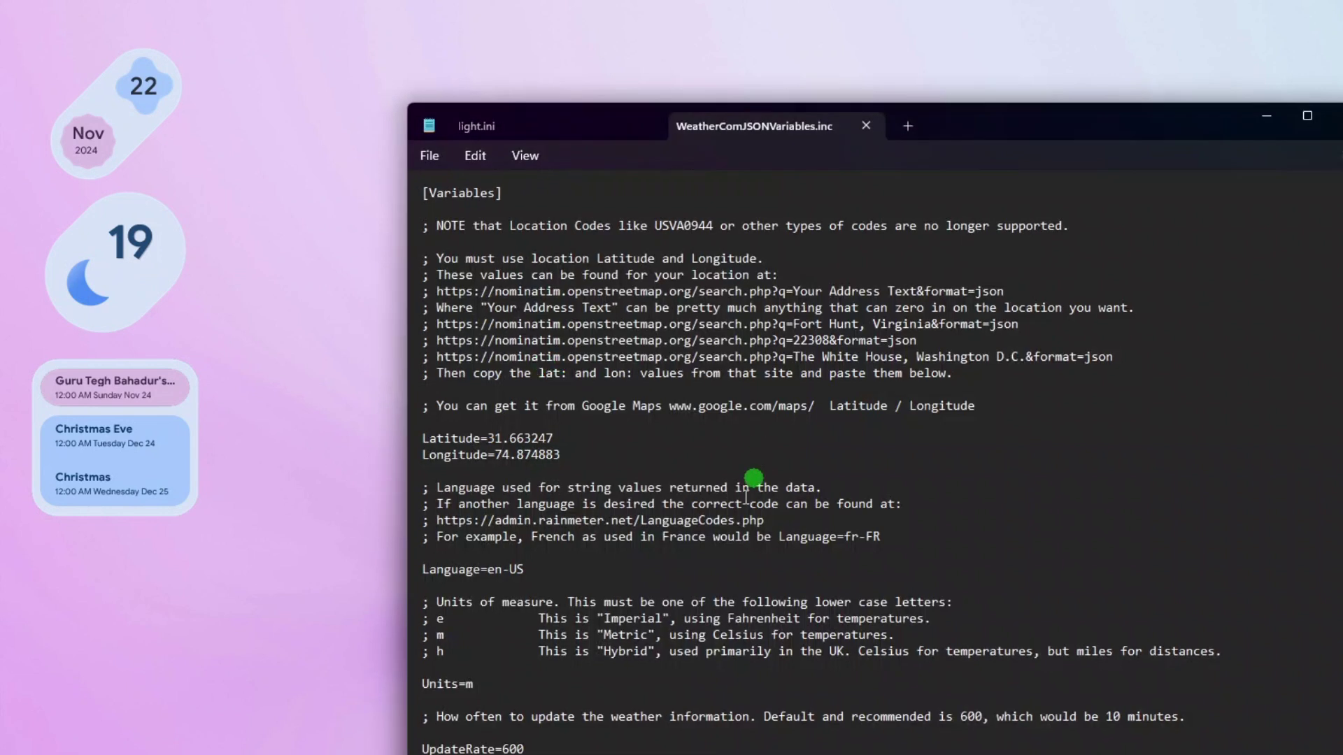
drag(619, 458, 405, 434)
click(650, 442)
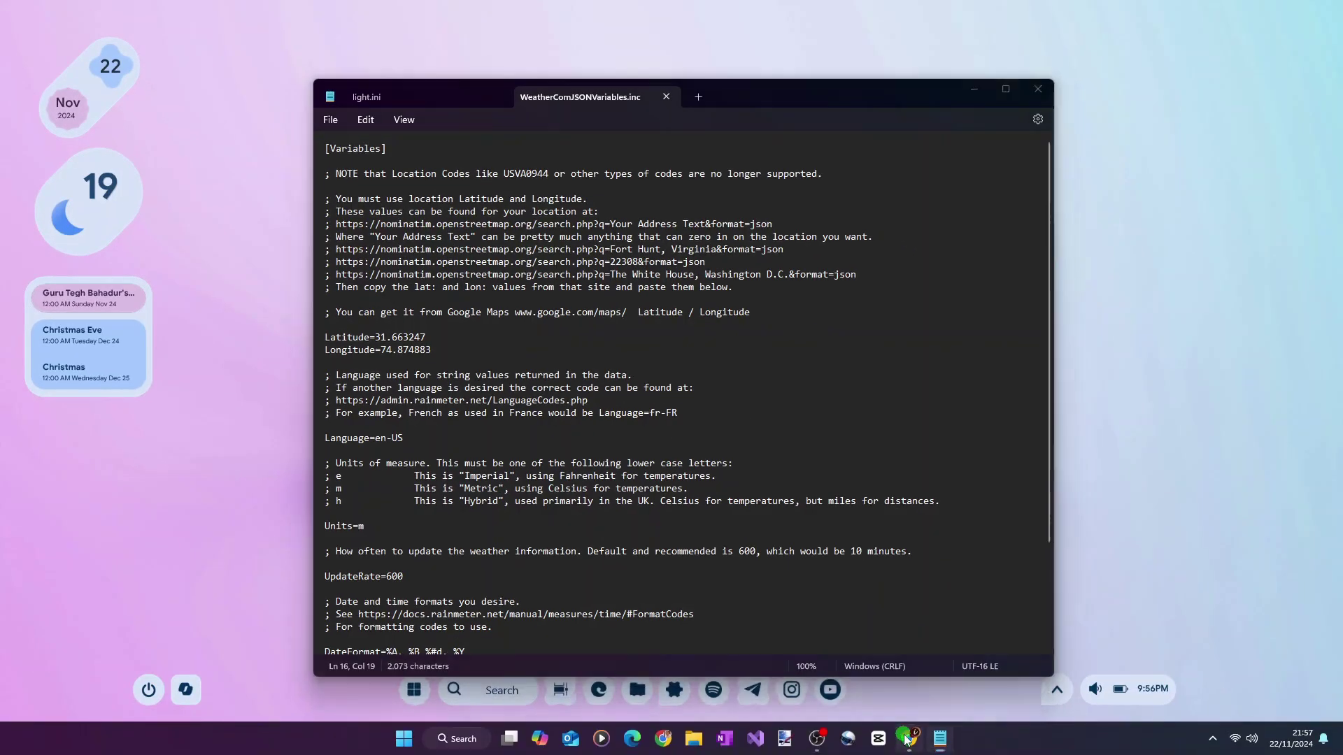
On the Singapore Google Maps tab, copy the coordinates of a spot at the National University of Singapore.
click(910, 749)
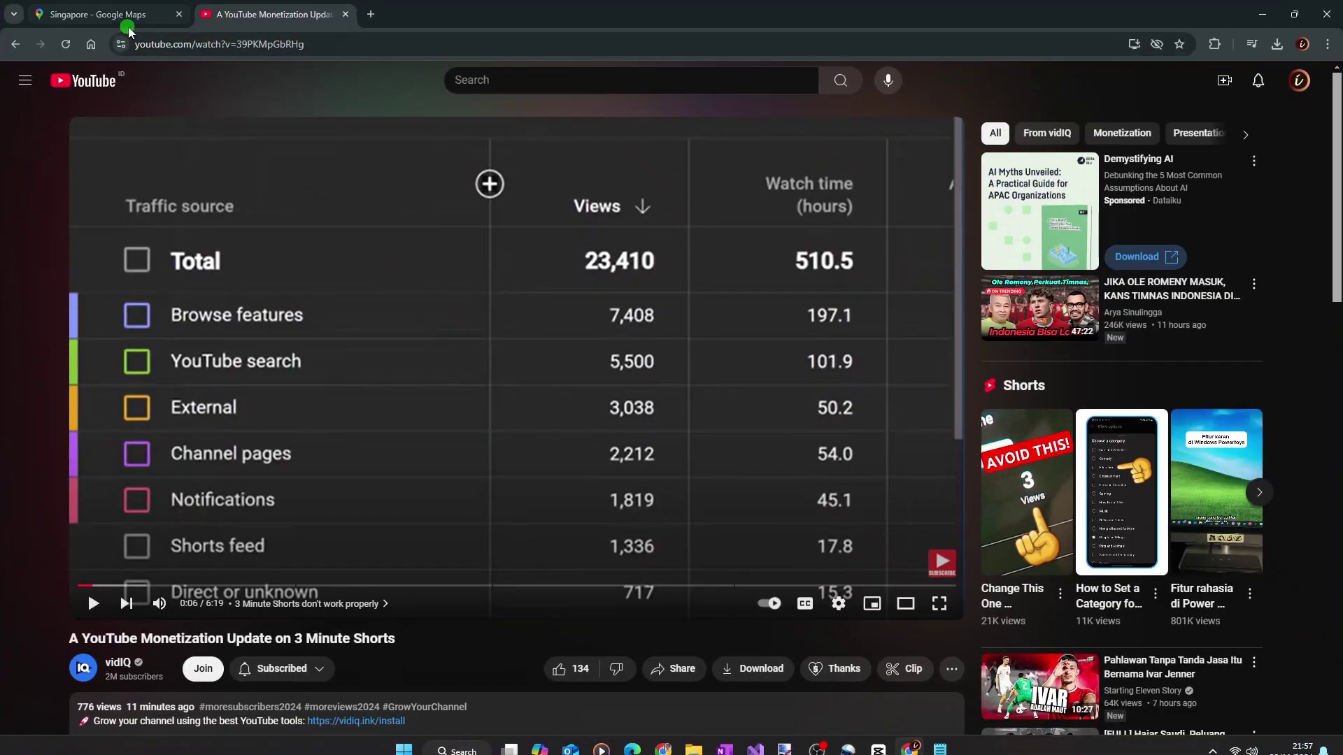
click(127, 27)
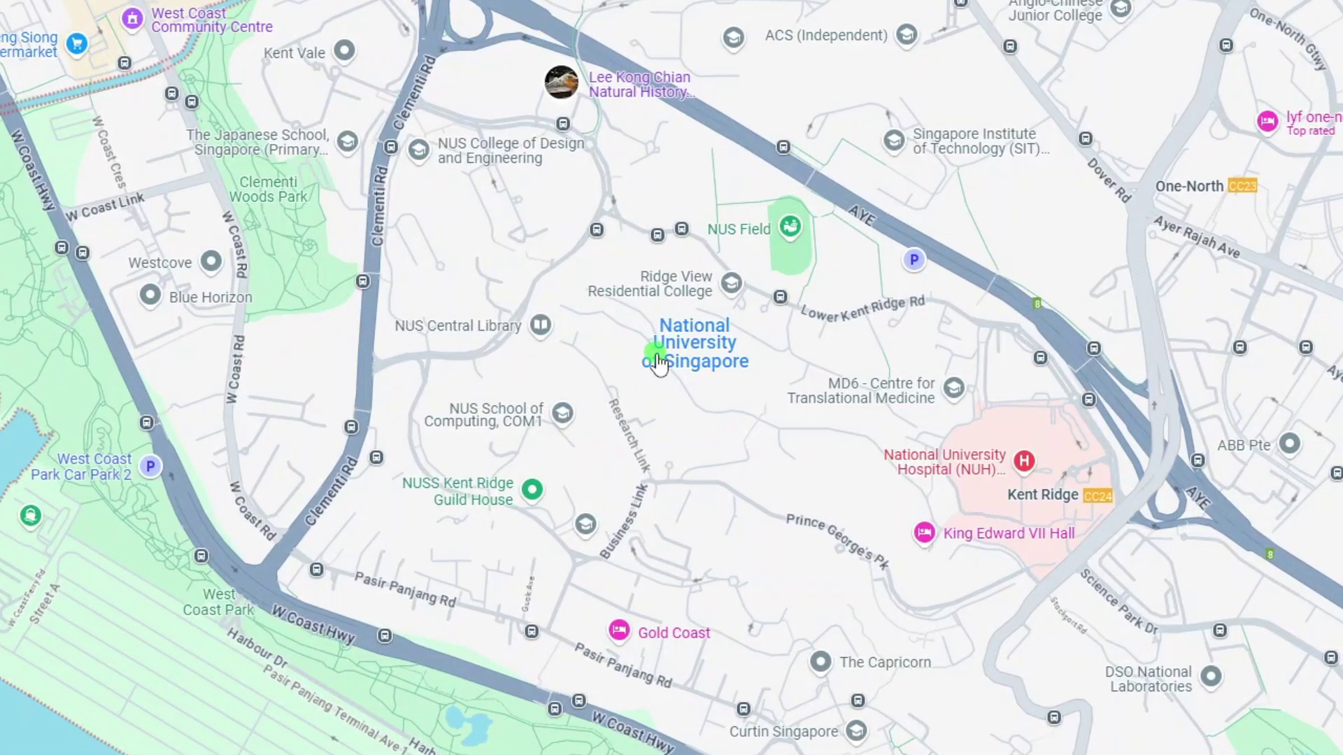
right_click(901, 457)
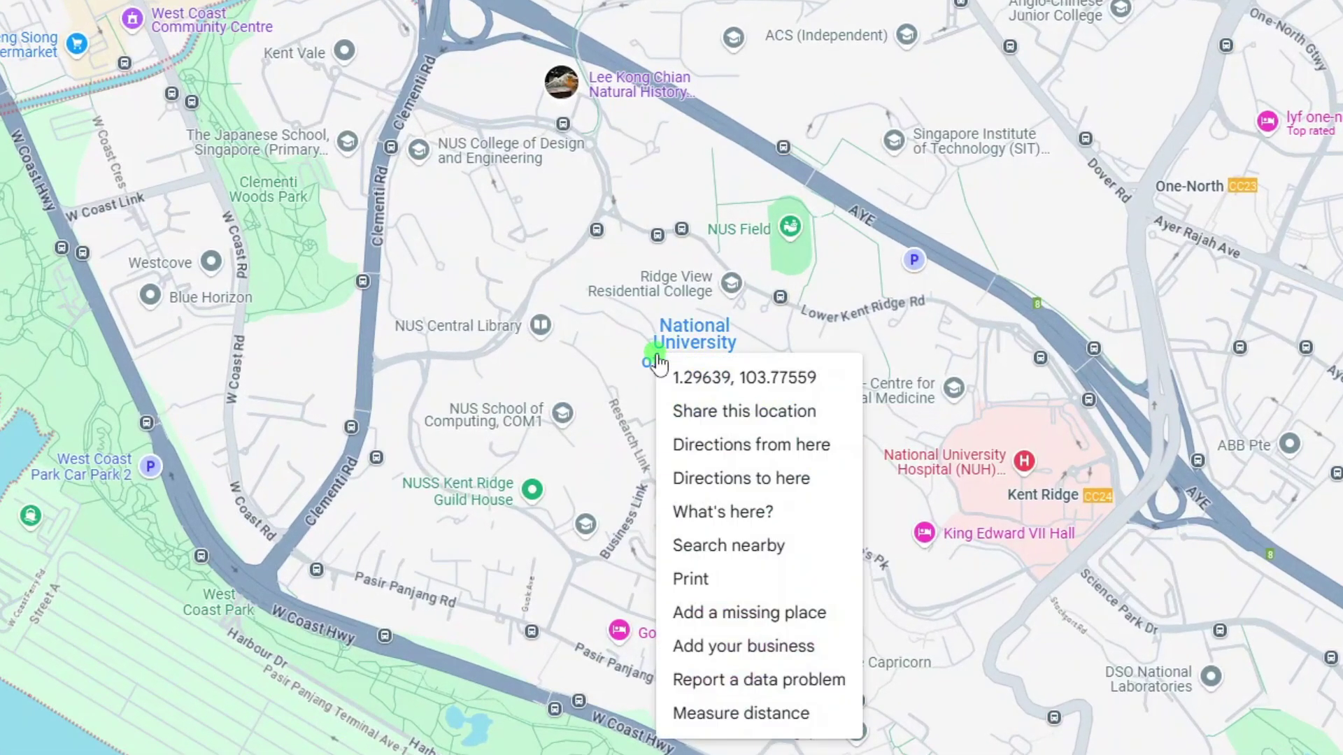
click(696, 381)
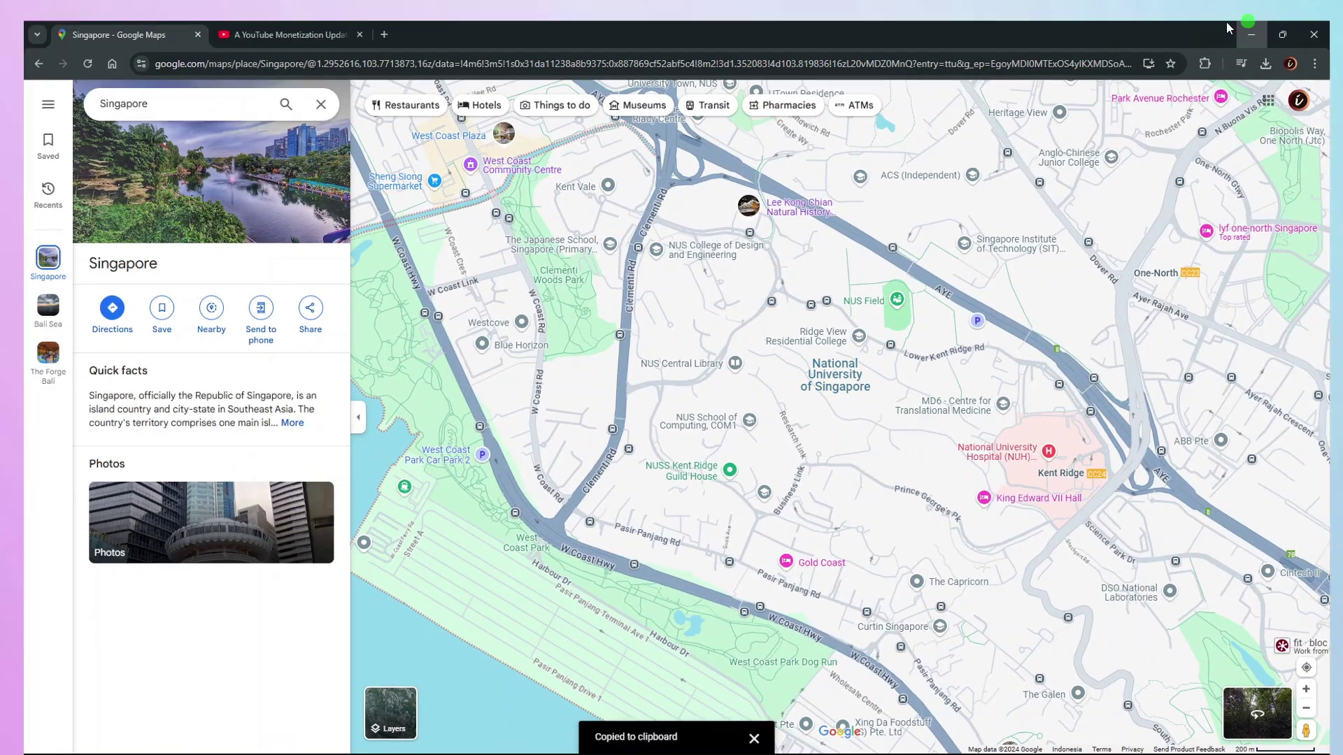
Paste the copied coordinates over the Latitude value, keeping only 1.2963878295831075.
click(1251, 34)
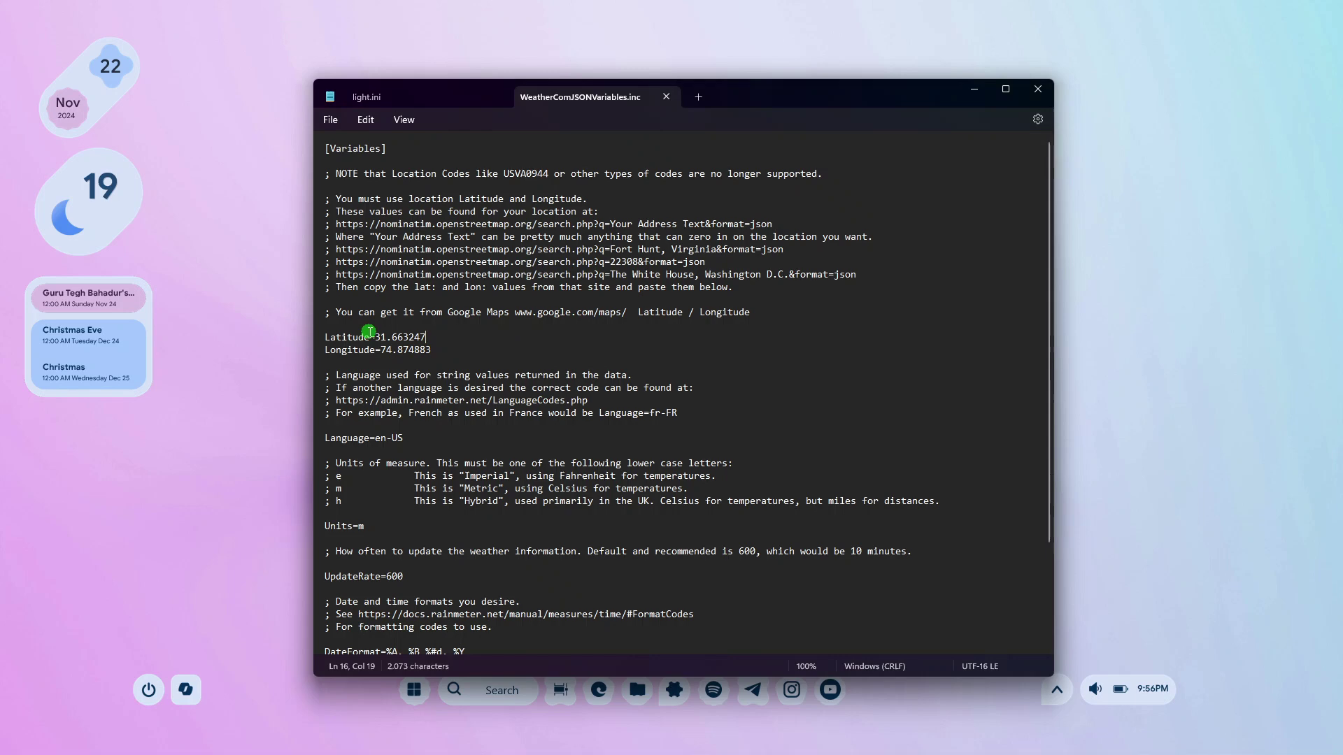
double_click(420, 326)
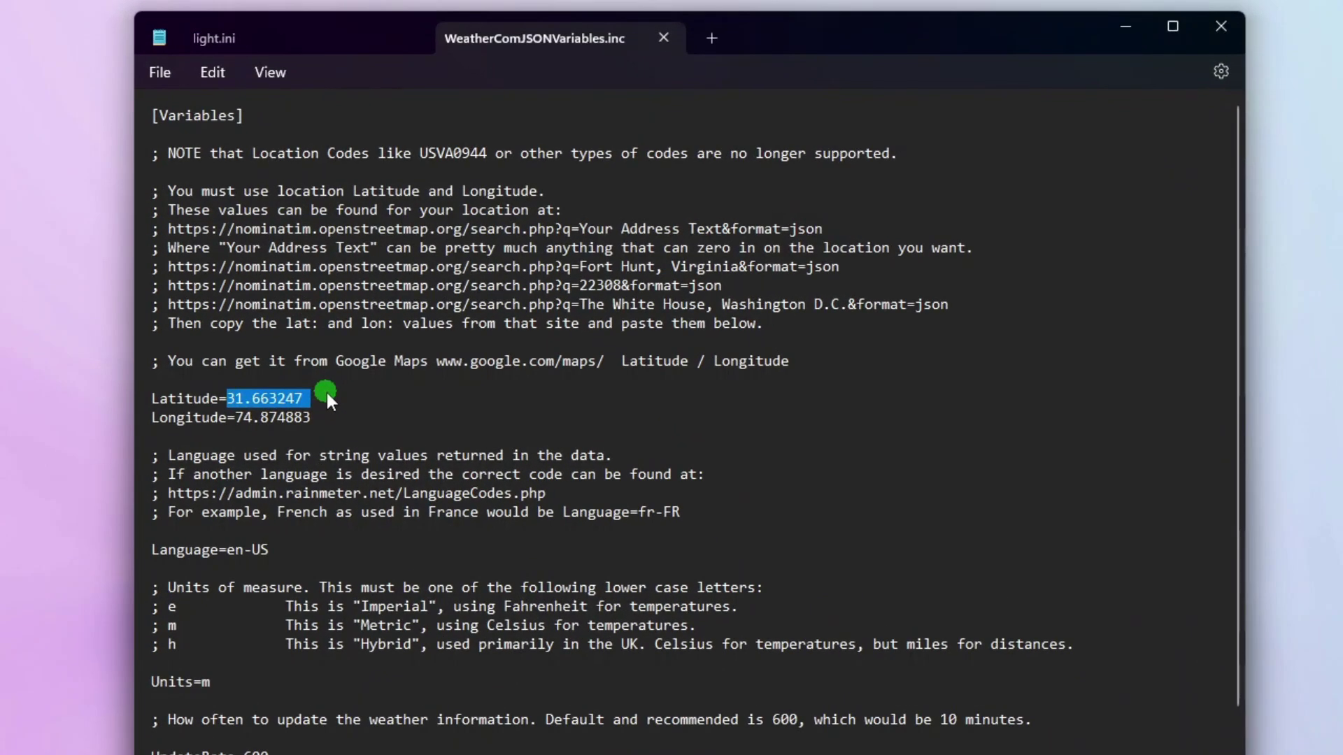
key(ctrl+v)
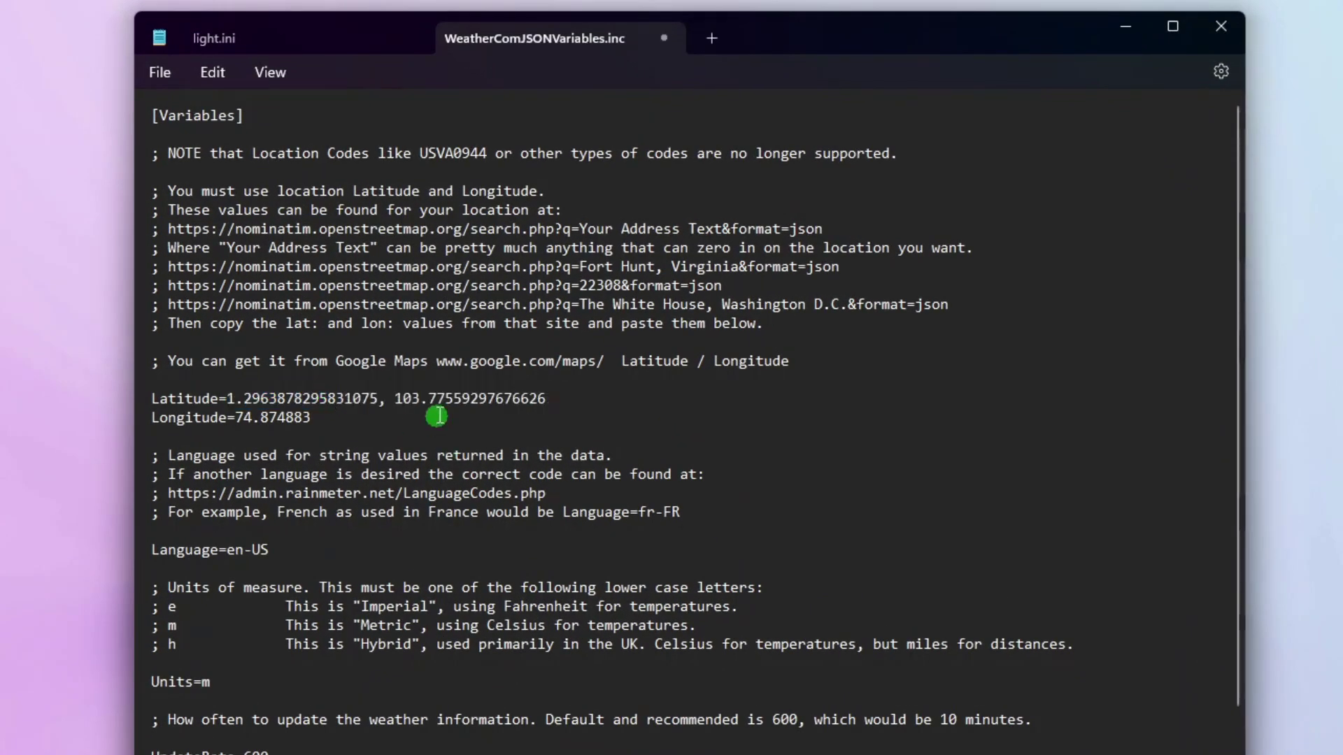
drag(387, 399, 549, 397)
key(BackSpace)
key(BackSpace)
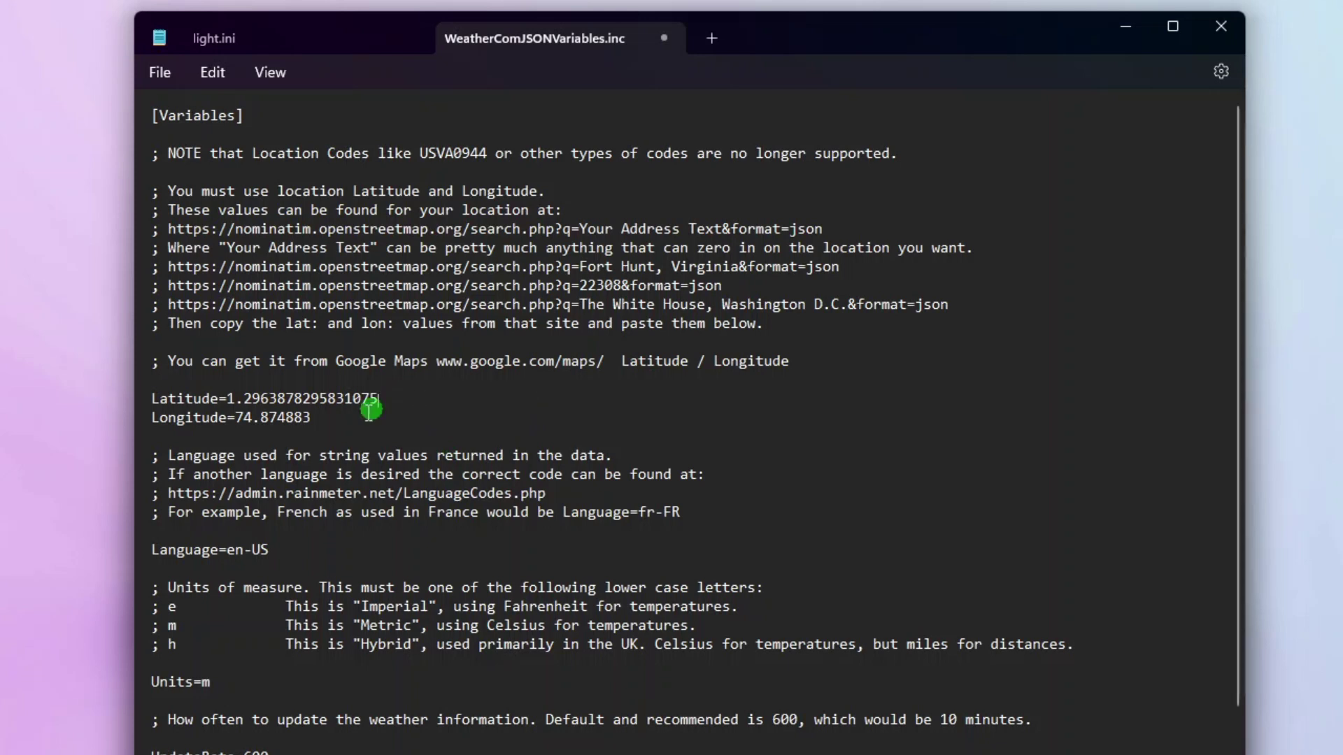
Set Longitude to 103.77559297676626, then save and close WeatherComJSONVariables.inc.
drag(243, 419, 325, 418)
key(BackSpace)
key(BackSpace)
key(ctrl+v)
key(Return)
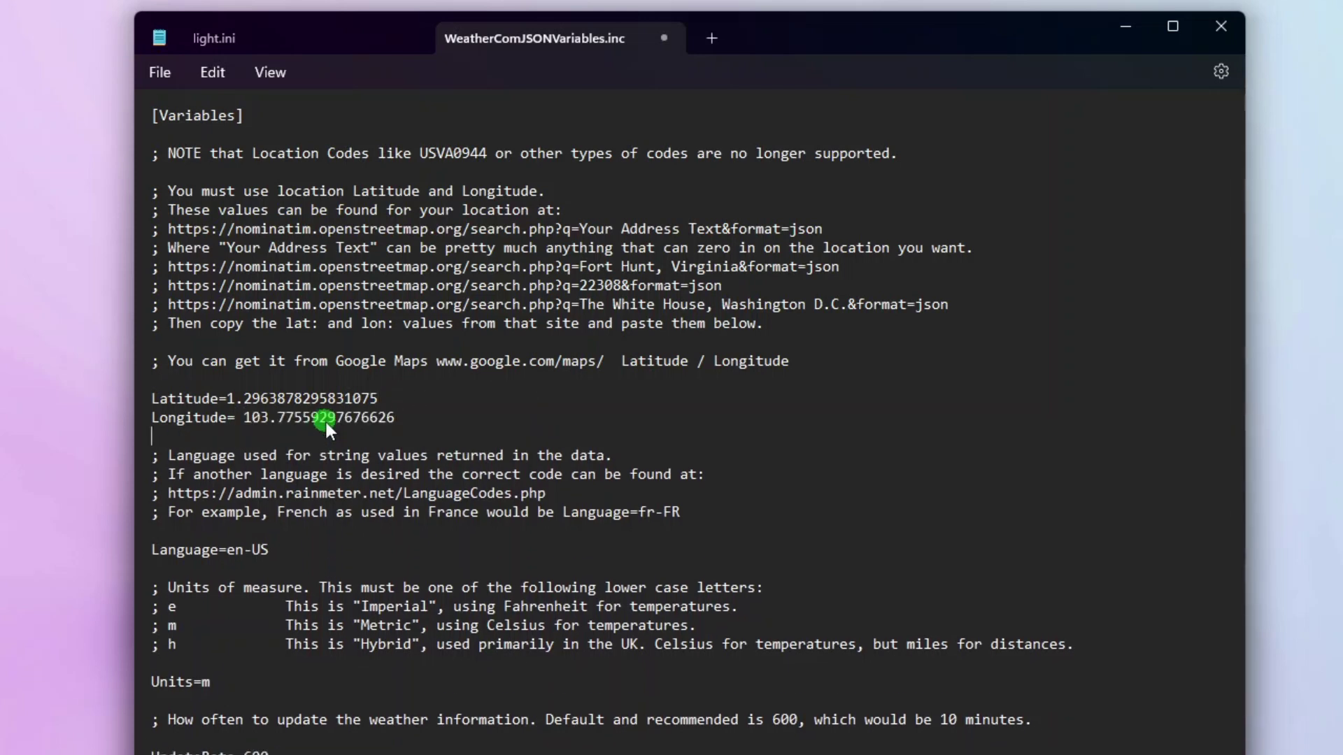
click(160, 73)
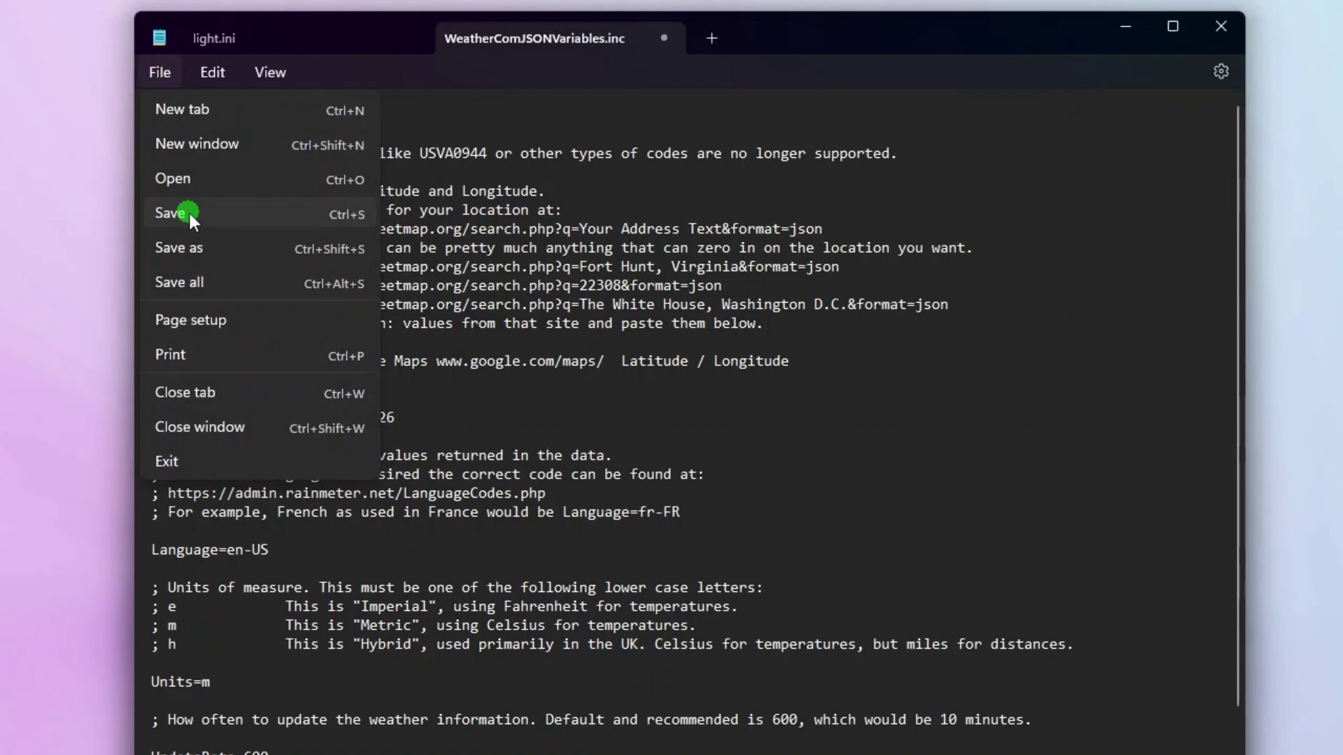
click(176, 213)
click(664, 38)
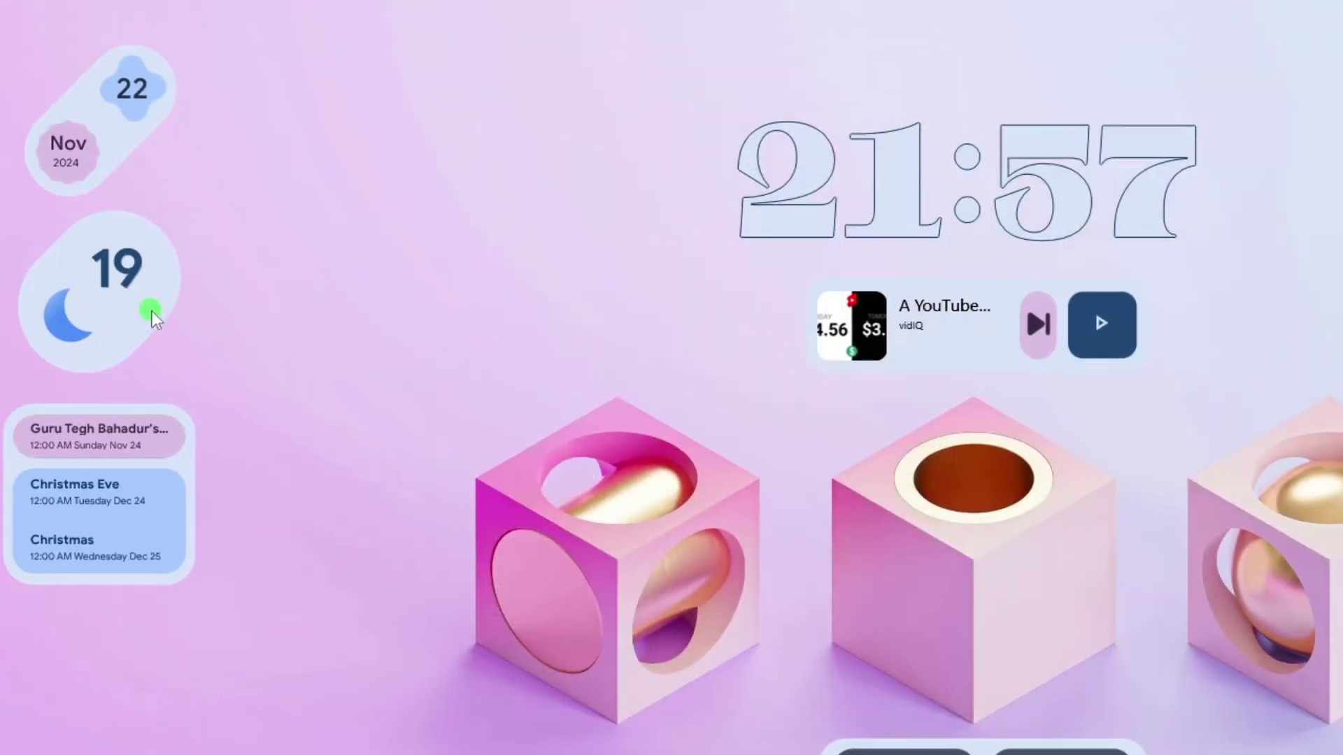
Refresh the weather widget so it shows 26 with rain, and open the events widget's light.ini.
right_click(186, 307)
click(270, 521)
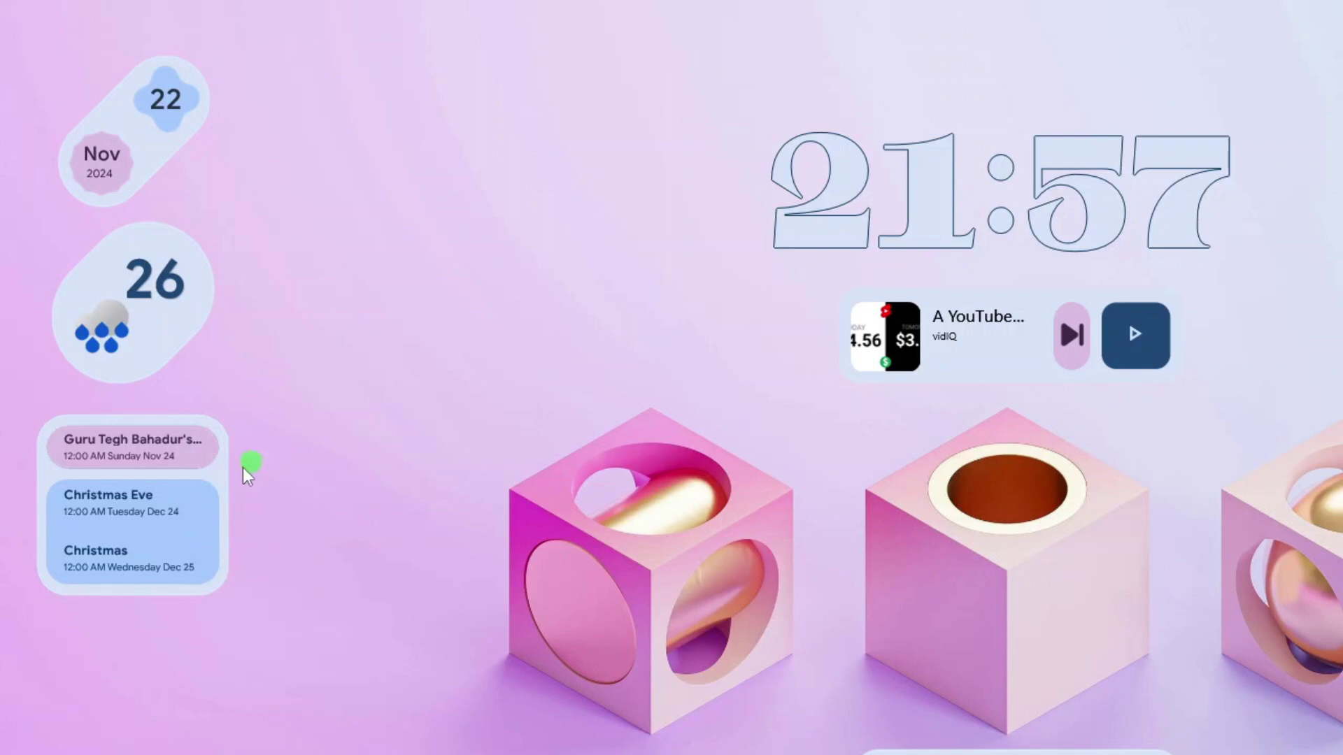
right_click(212, 473)
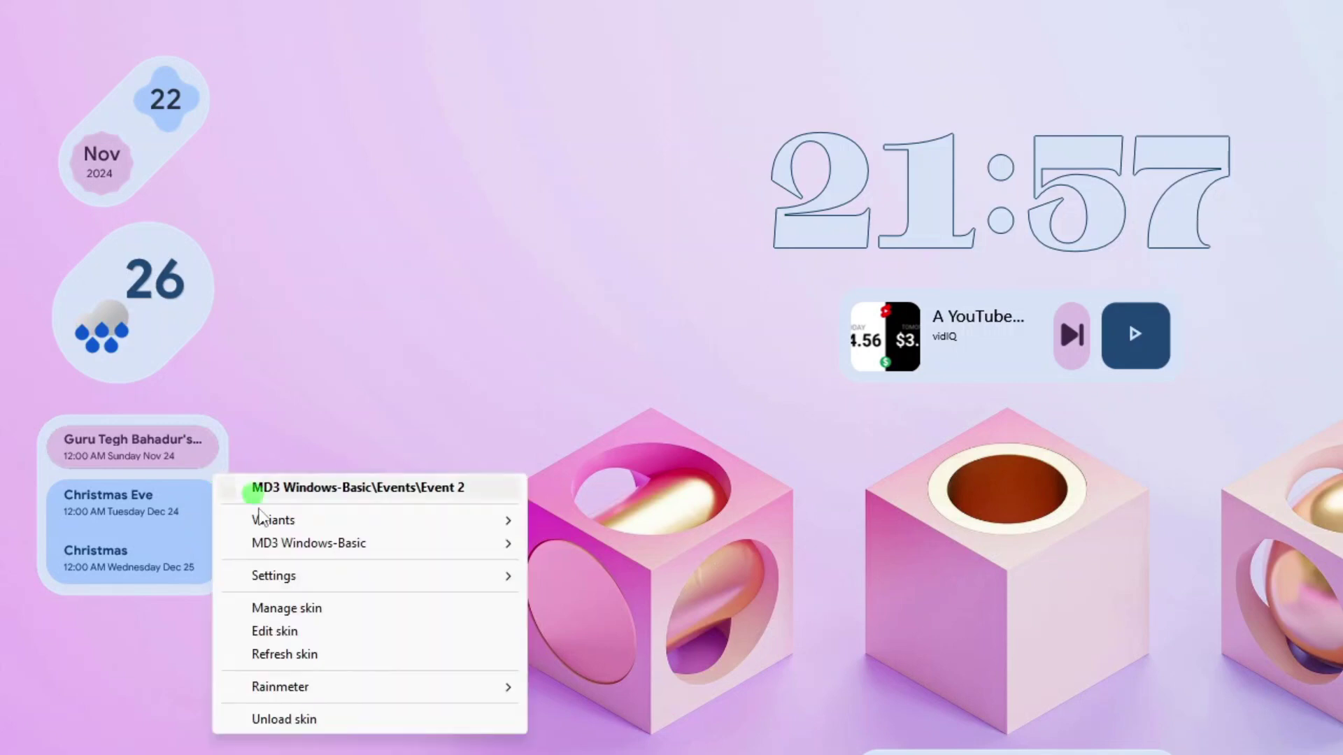
click(280, 628)
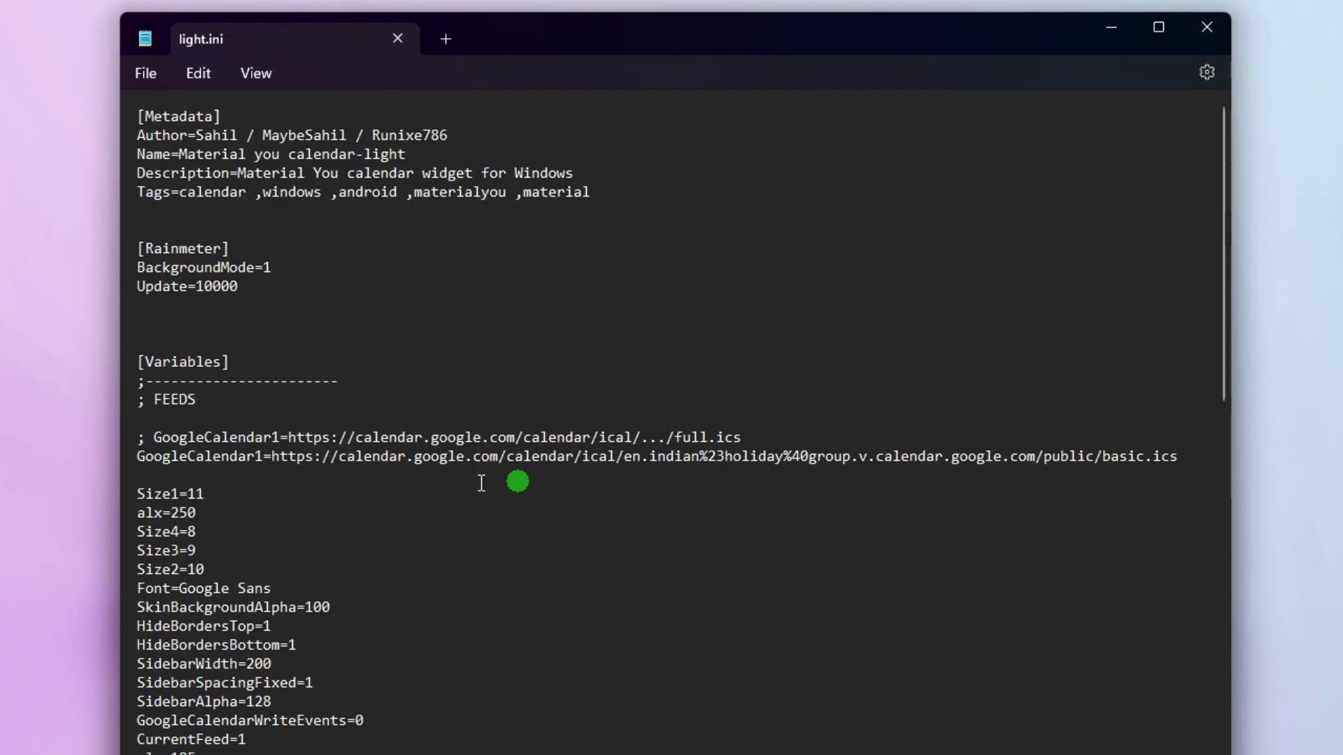
Replace 'indian' with 'japanese' in the GoogleCalendar1 URL and save light.ini.
drag(630, 459, 676, 461)
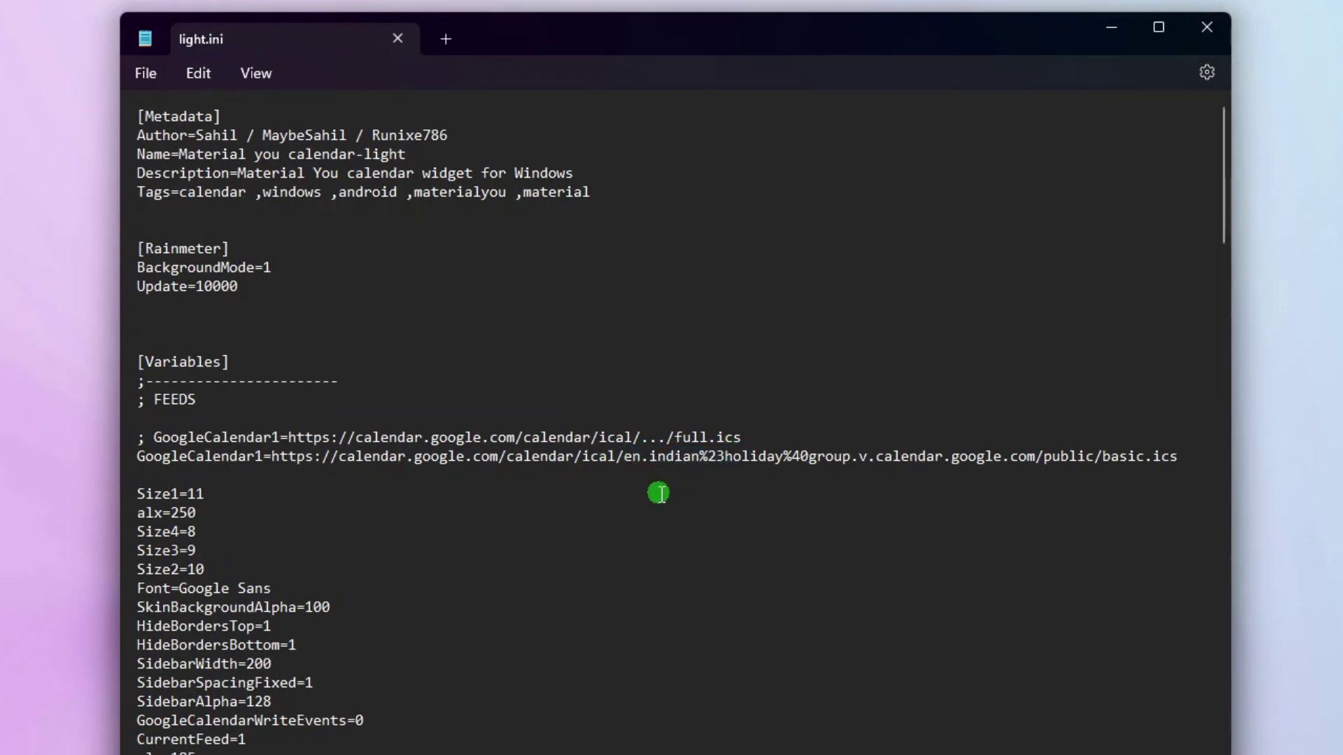
double_click(676, 458)
text(japanese)
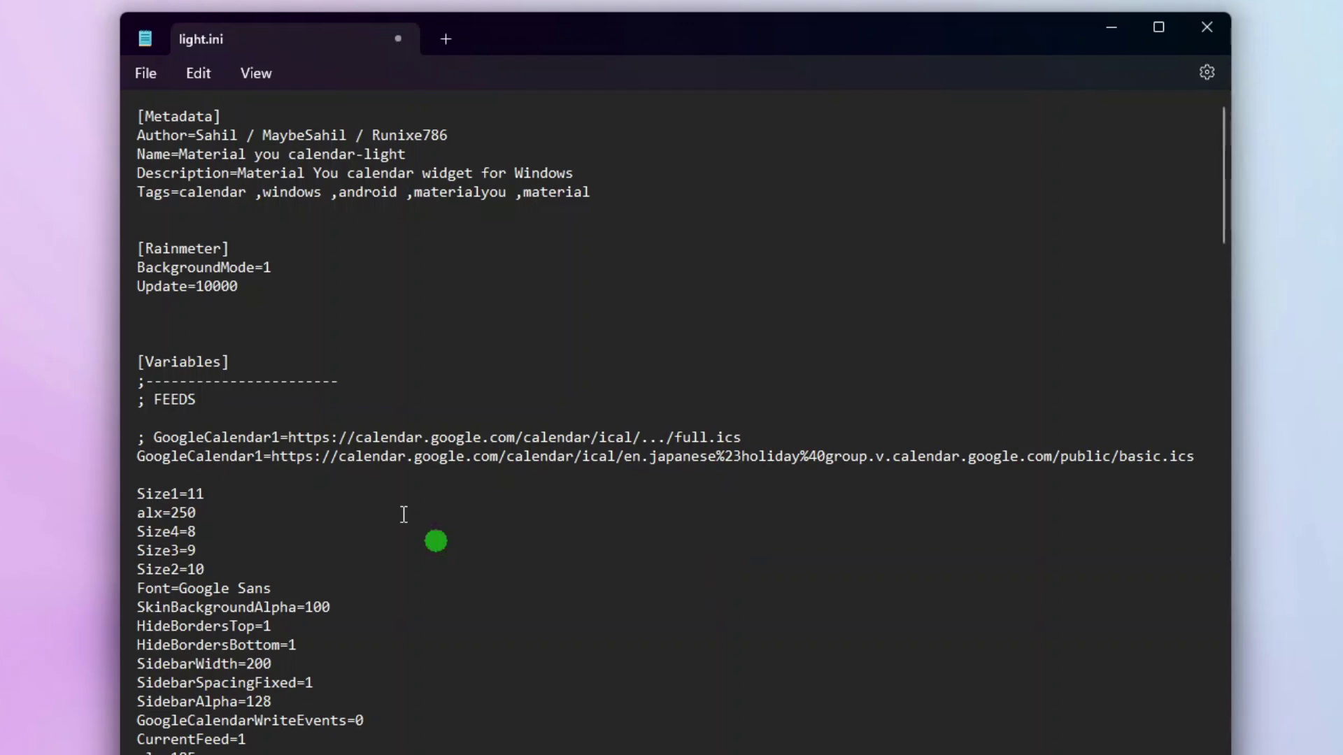
click(147, 73)
click(179, 210)
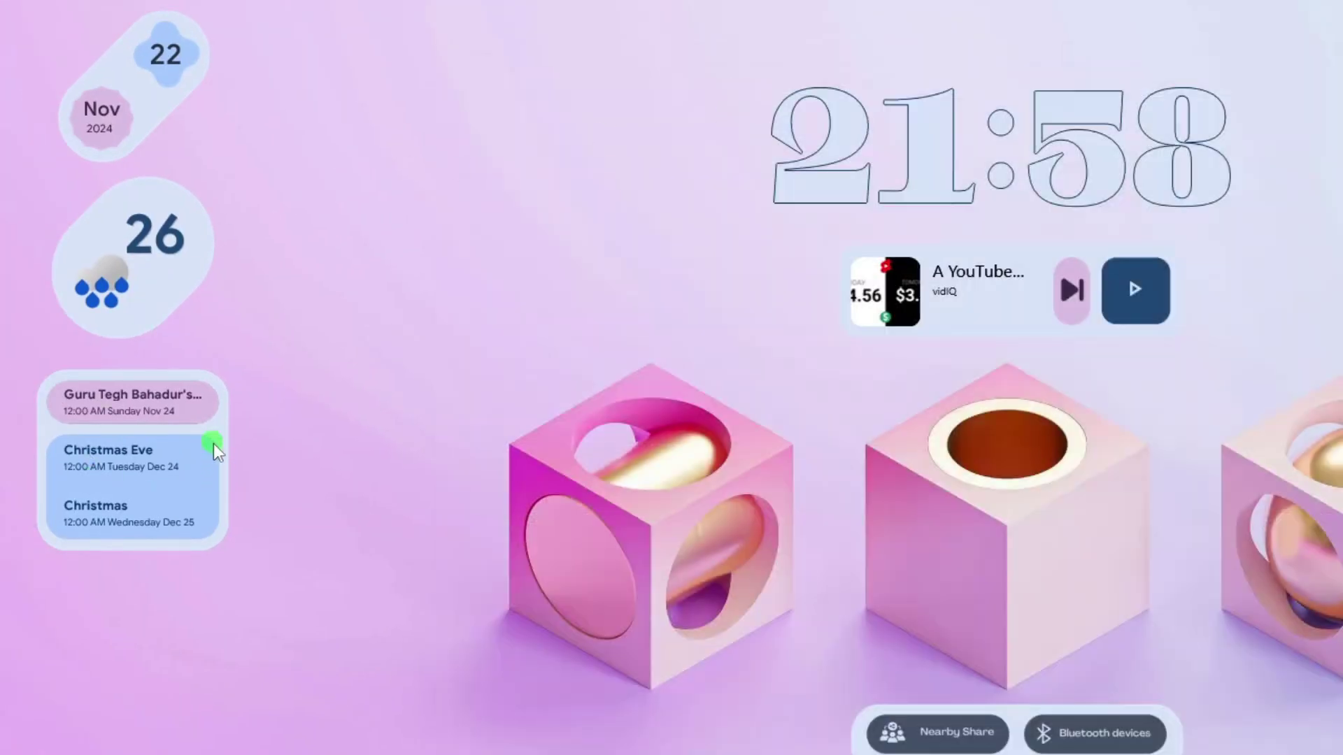
Refresh the events widget to list Japanese holidays, then bring up the MD3 taskbar skin's menu.
right_click(214, 442)
click(287, 625)
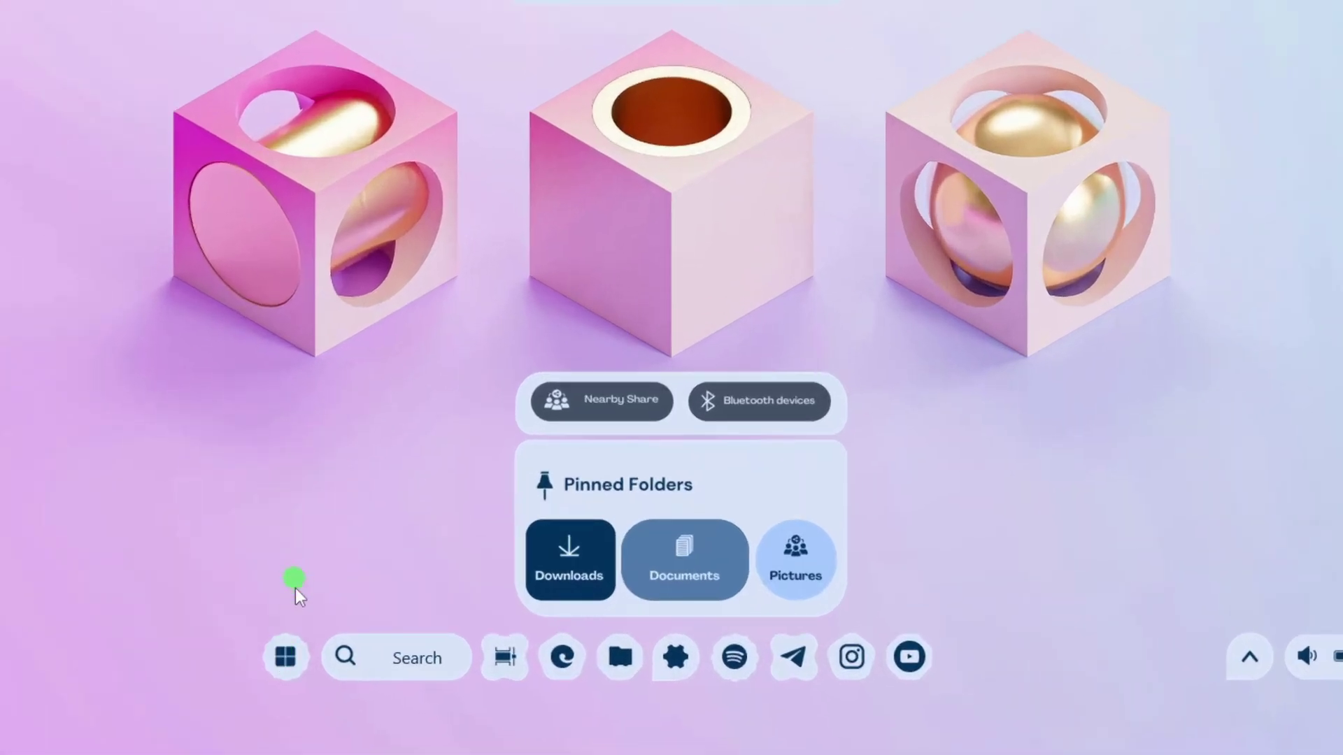
right_click(281, 656)
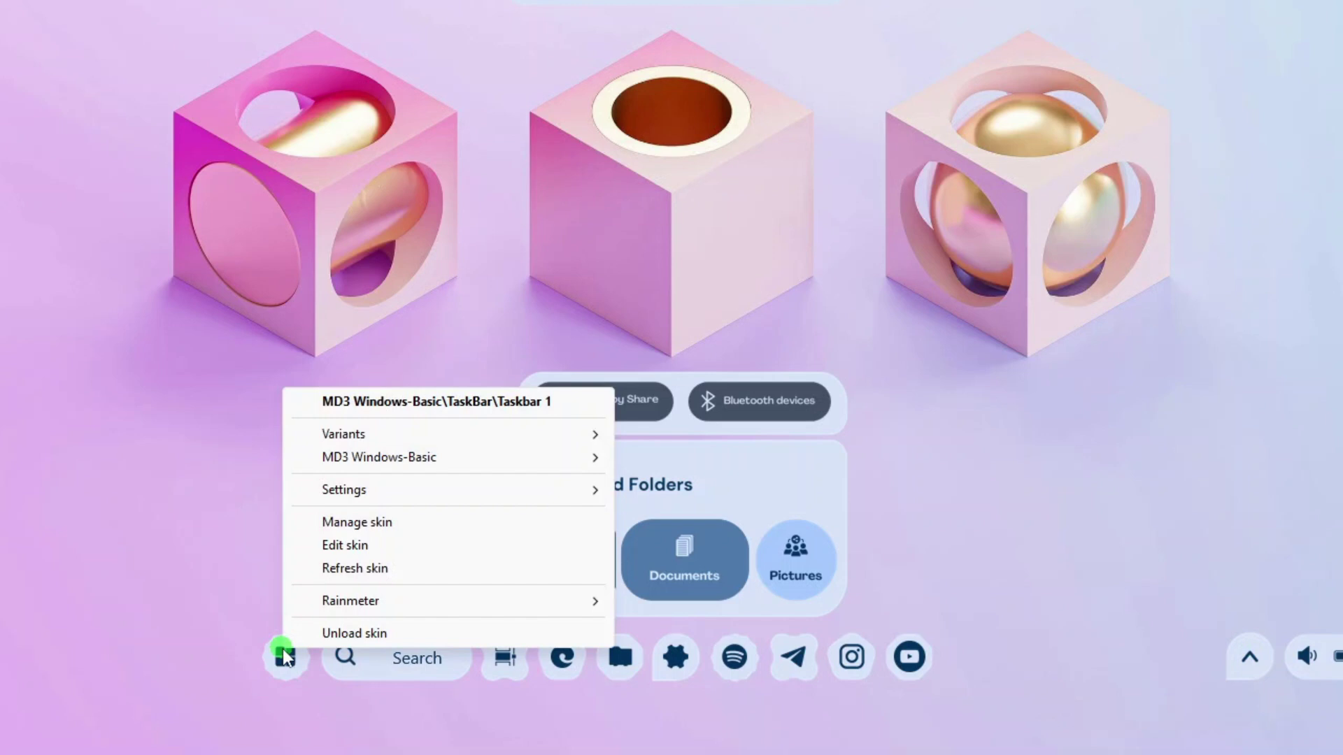
Open the taskbar skin's light.ini, find 'userprofile' and insert \OneDrive\ after the first %UserProfile%.
click(392, 550)
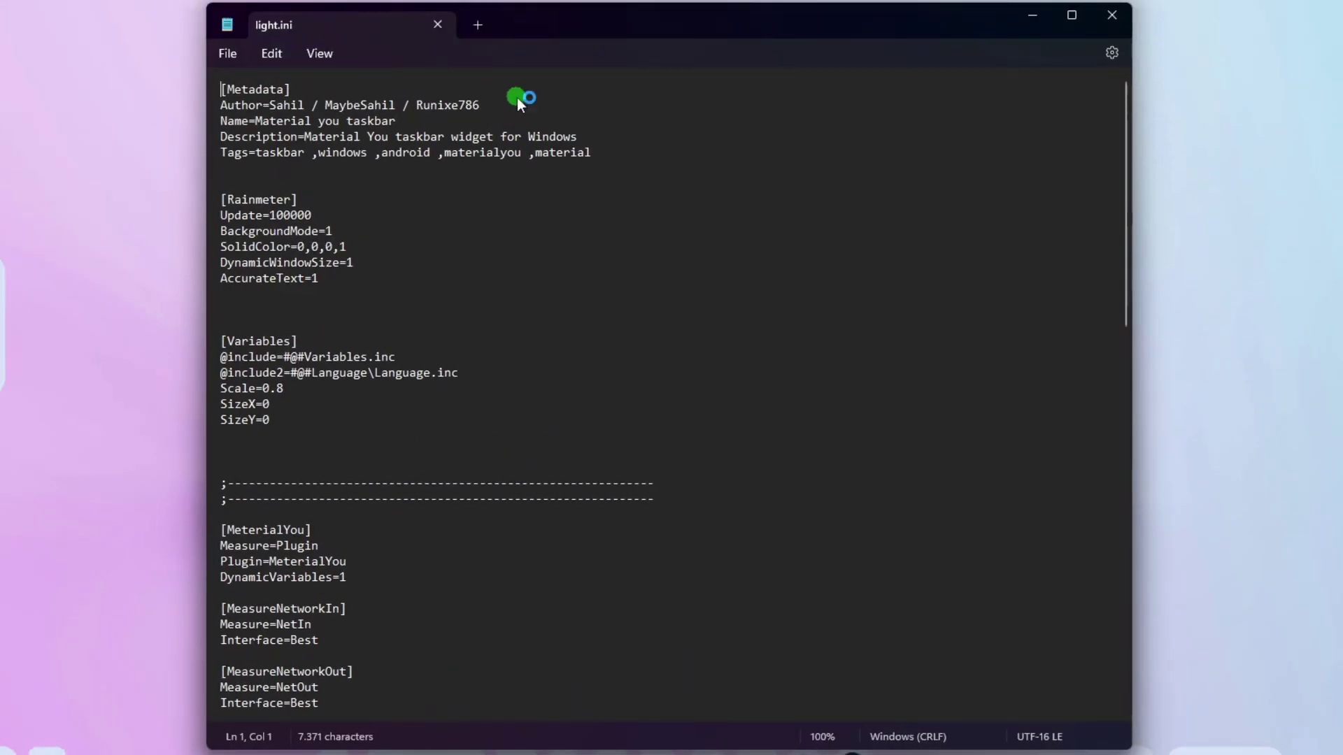
click(517, 98)
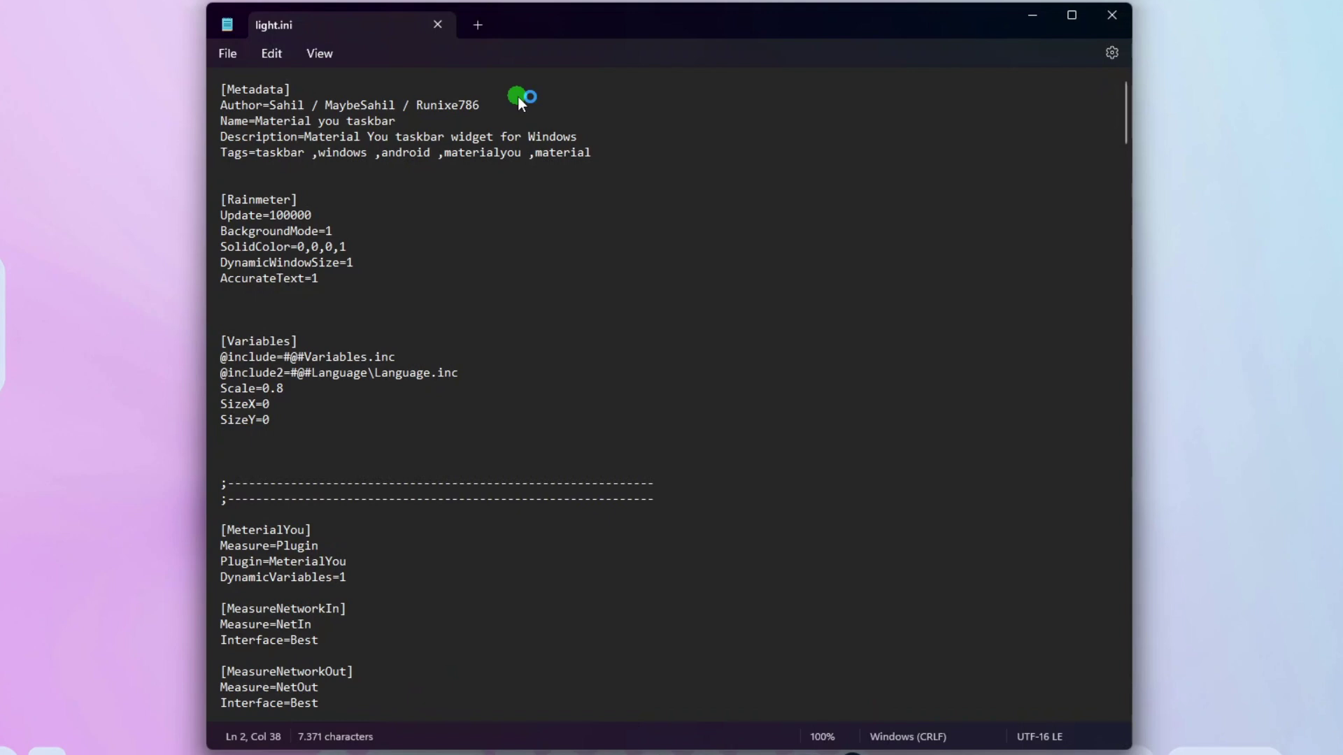
key(ctrl+f)
text(user)
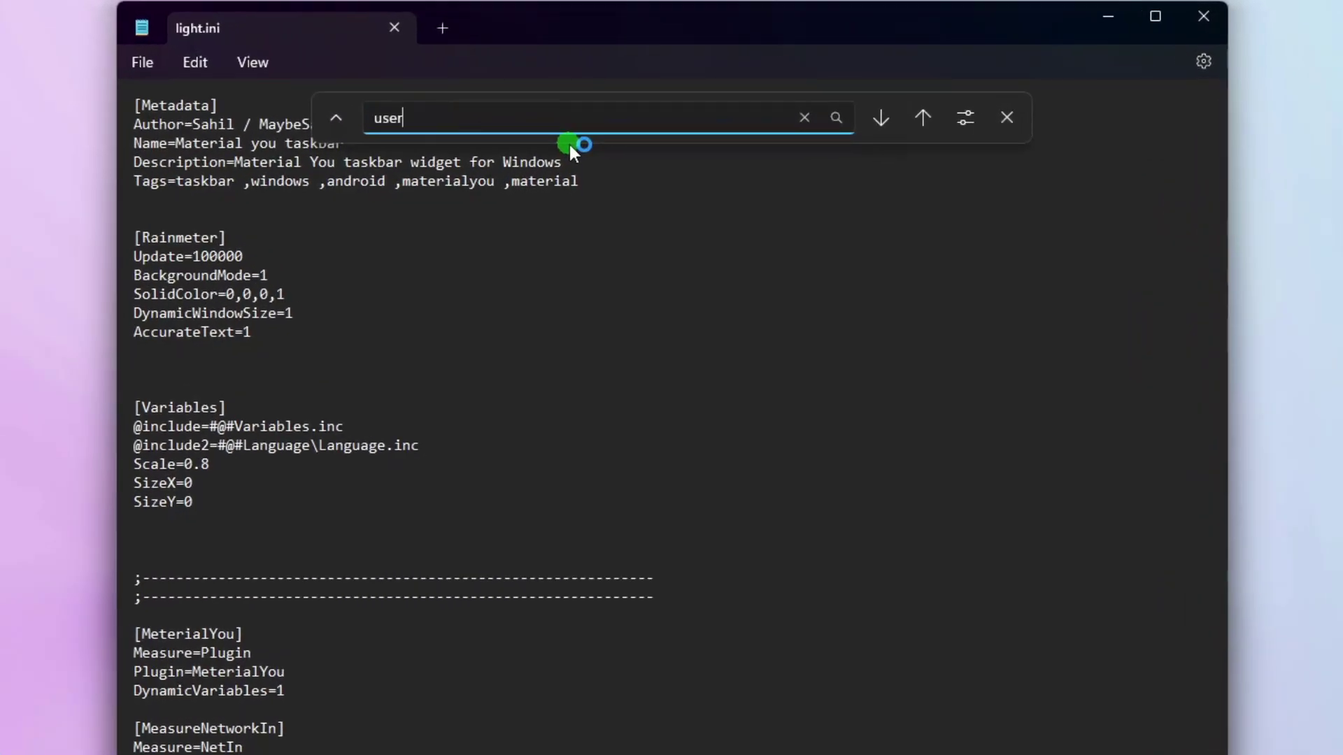
text(profile)
key(Return)
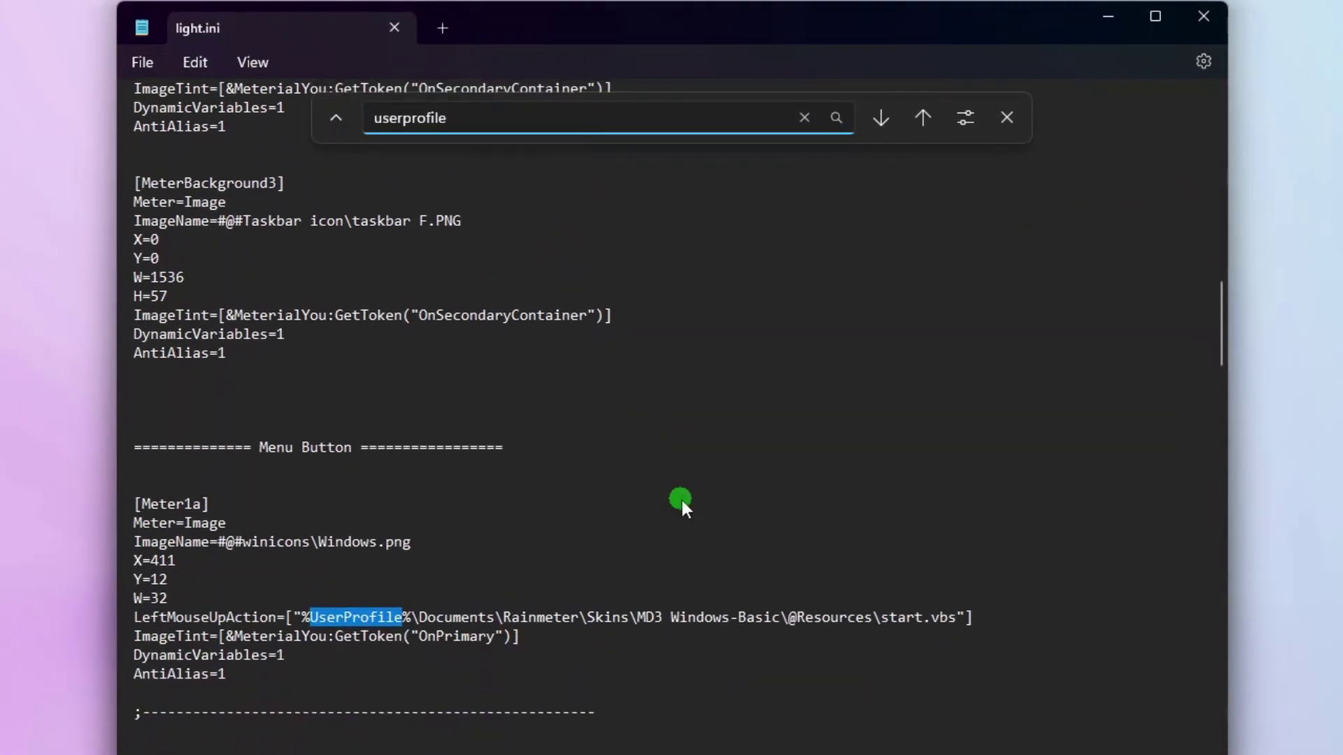
click(411, 618)
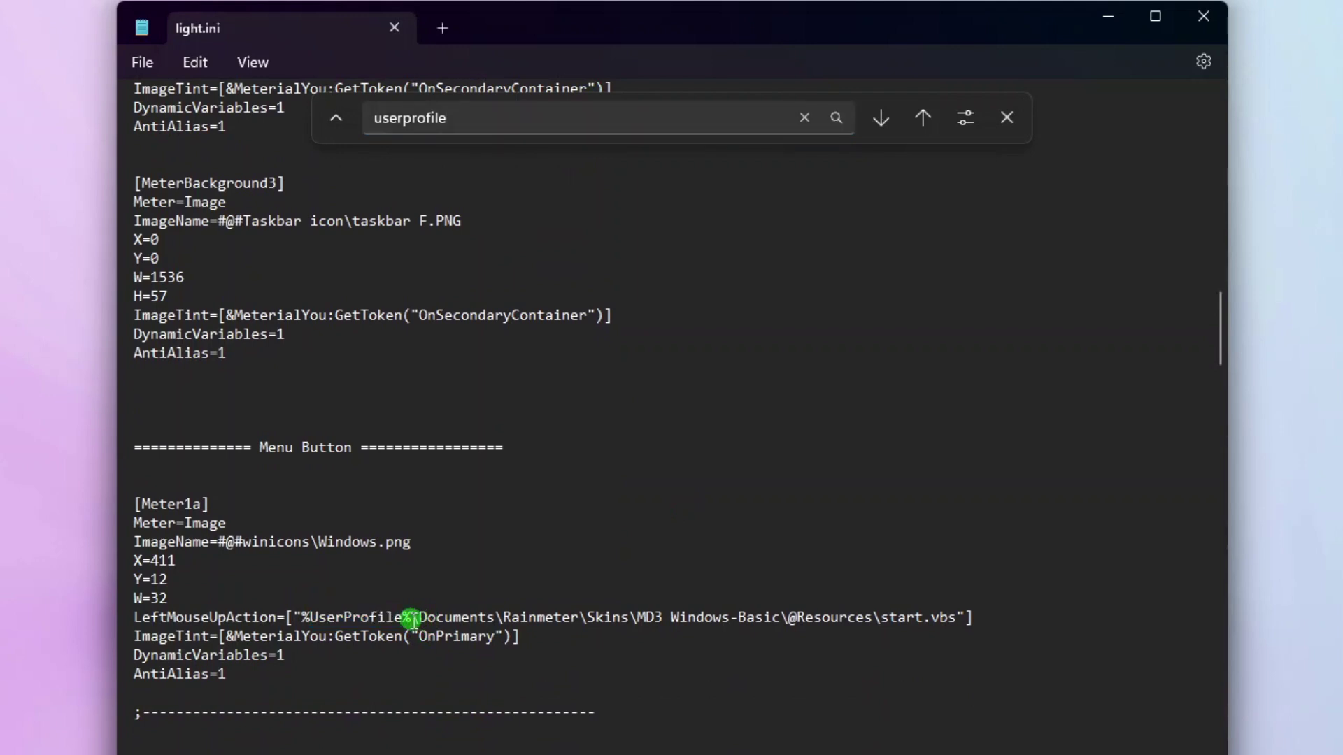
text(\)
text(OneDrive\)
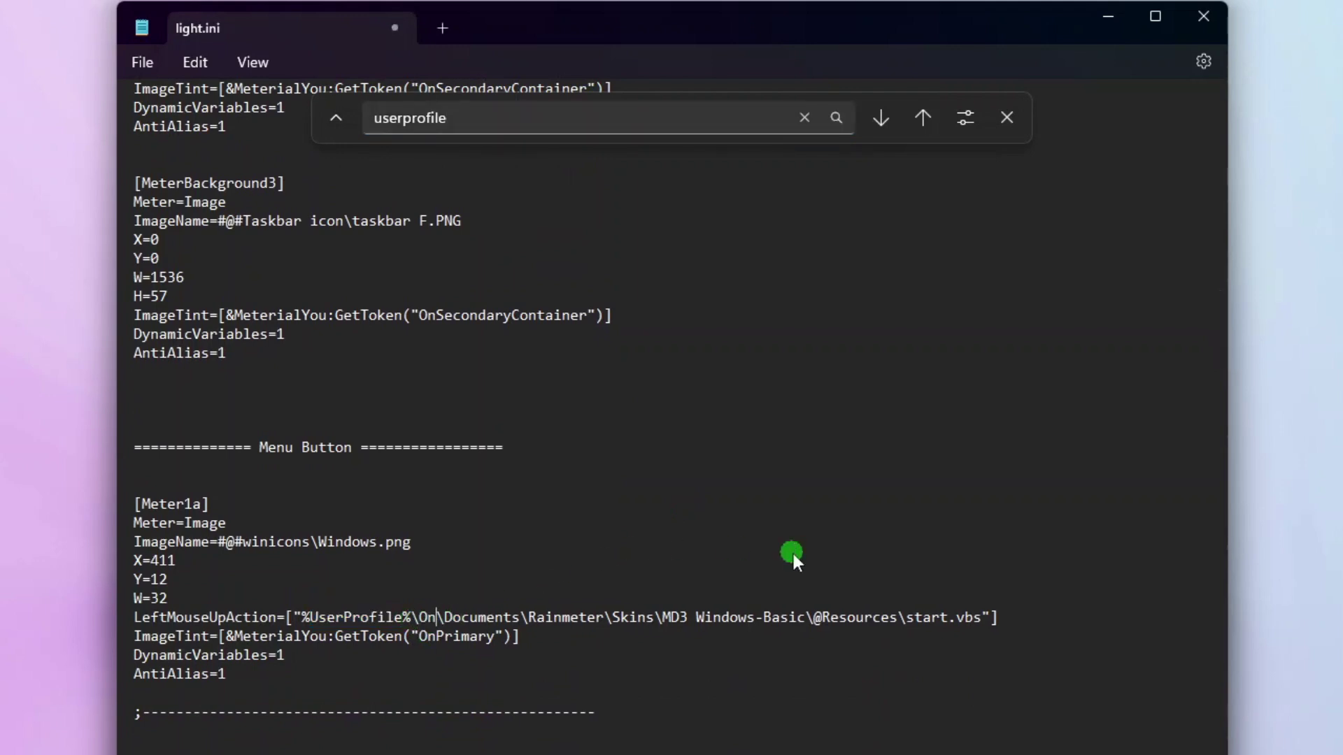
Insert \OneDrive after the second %UserProfile% path, then save and close light.ini.
click(882, 118)
scroll(415, 688, down, 3)
click(414, 684)
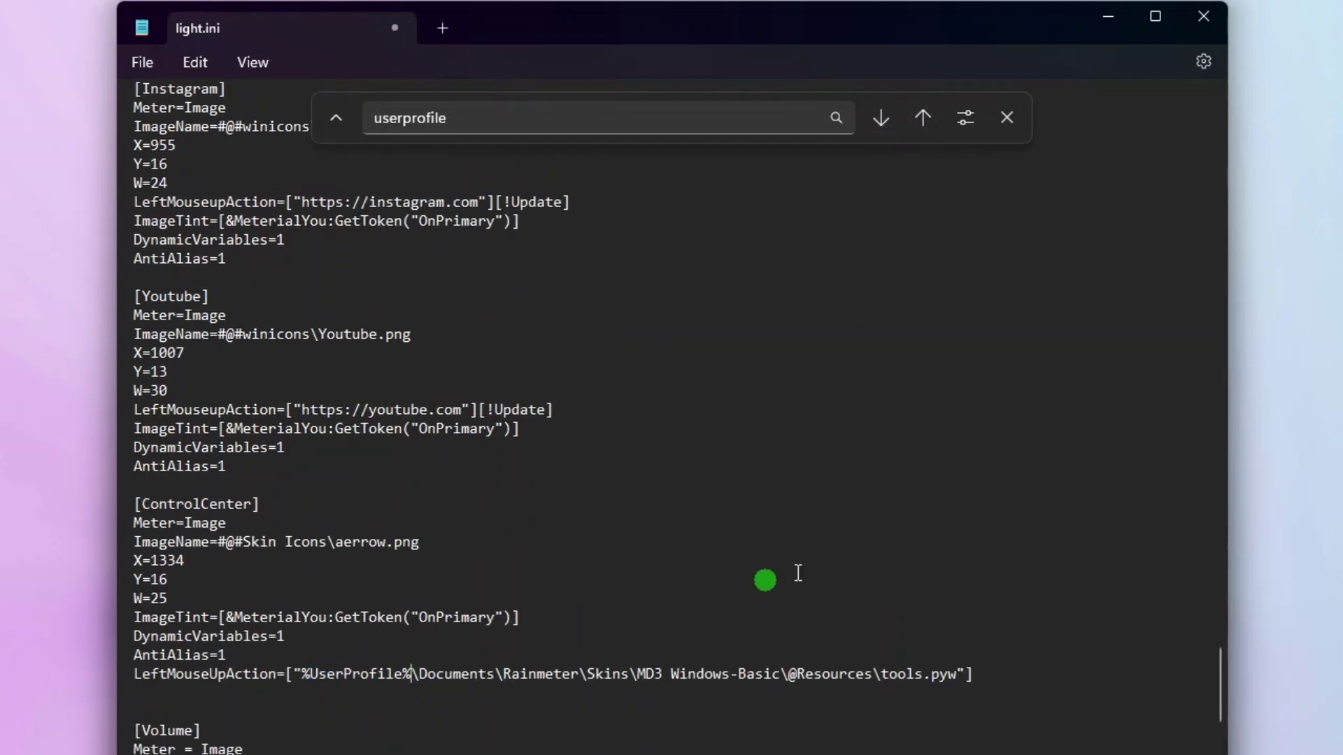
text(\OneDrive)
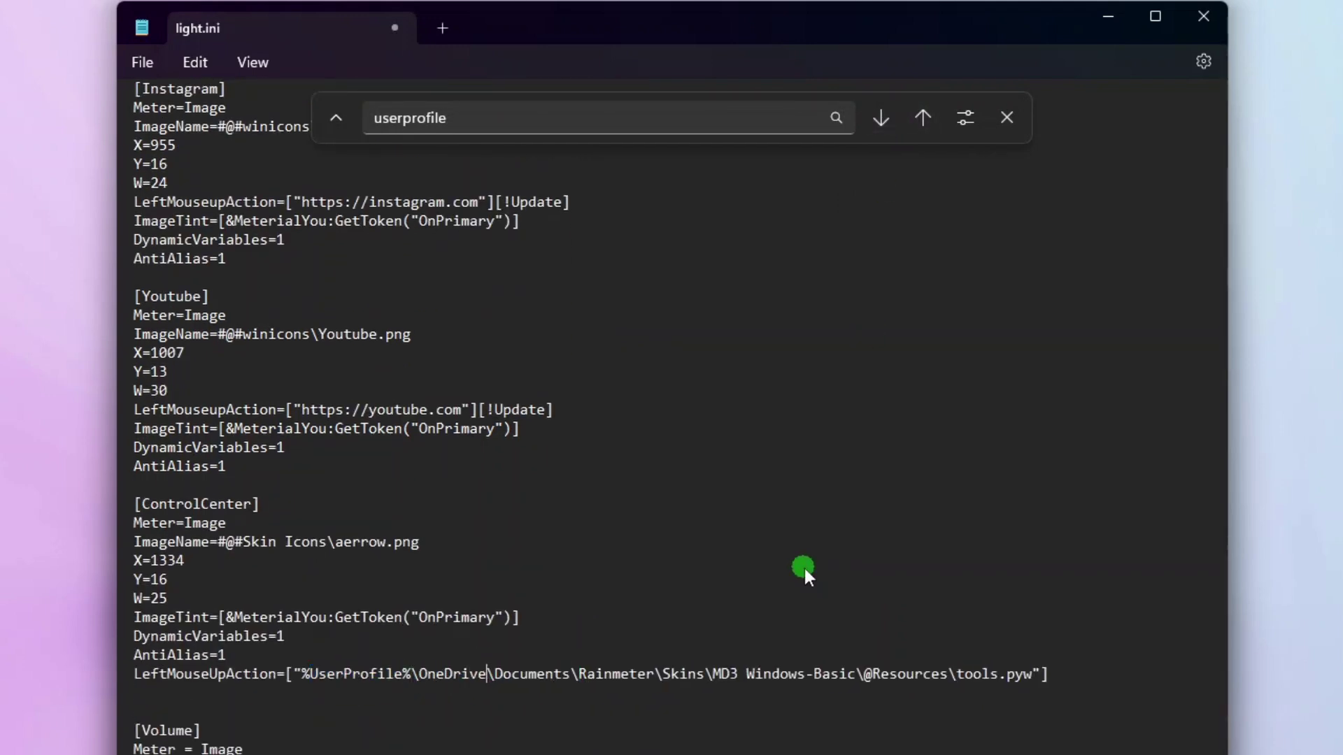
click(132, 64)
click(172, 199)
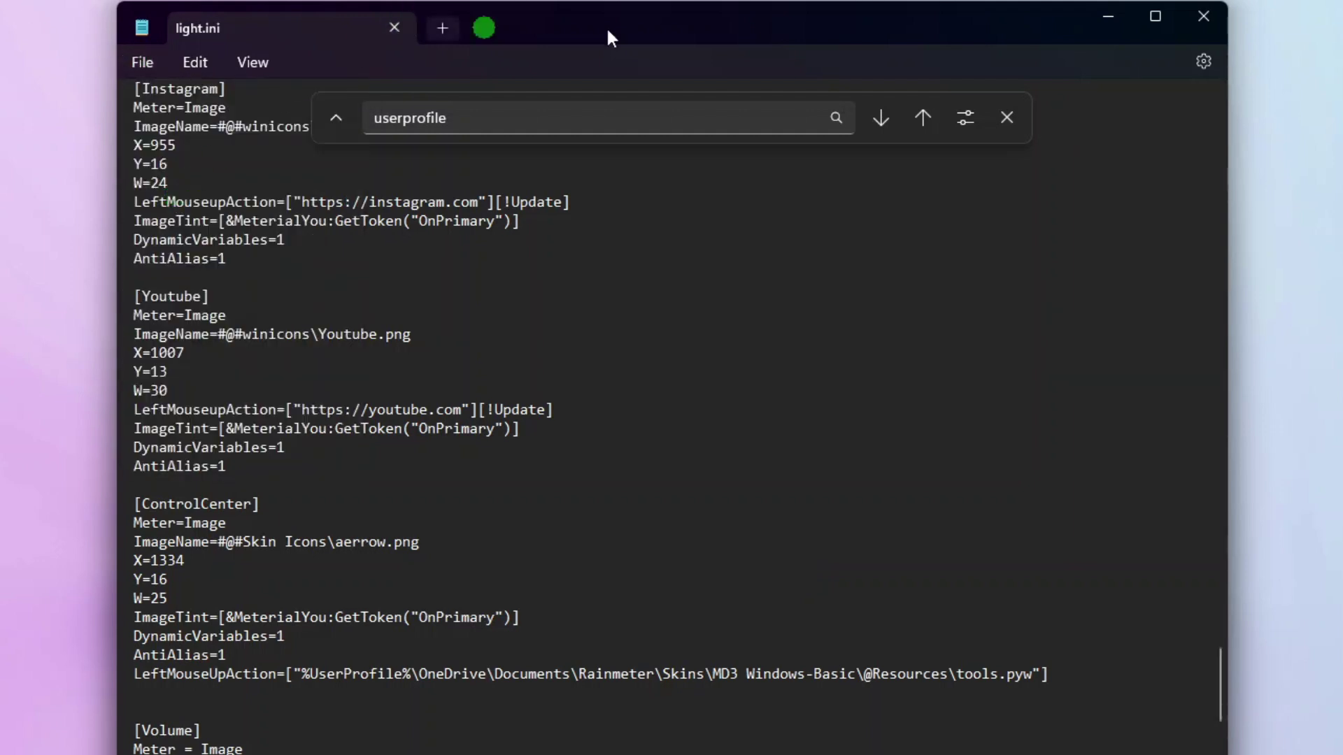
click(1203, 15)
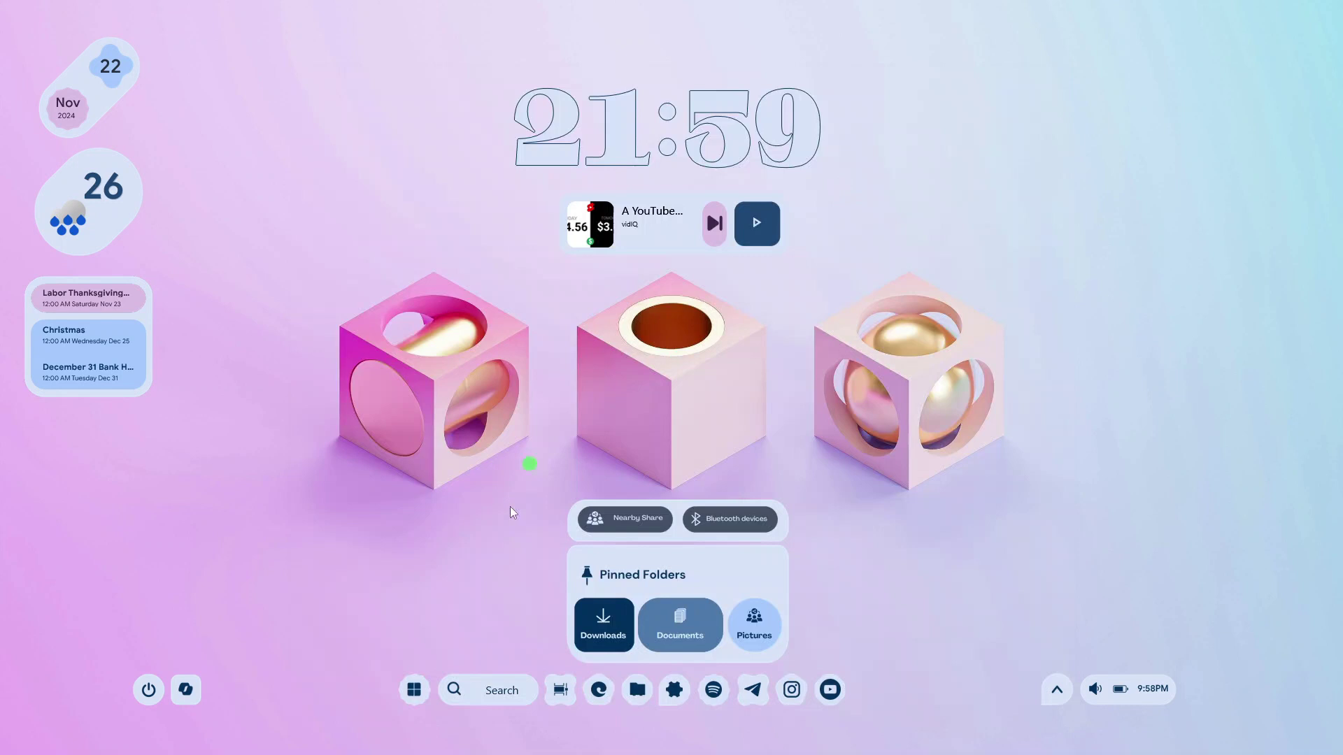
Refresh the MD3 taskbar skin and test its Start and media/quick-settings buttons.
right_click(411, 699)
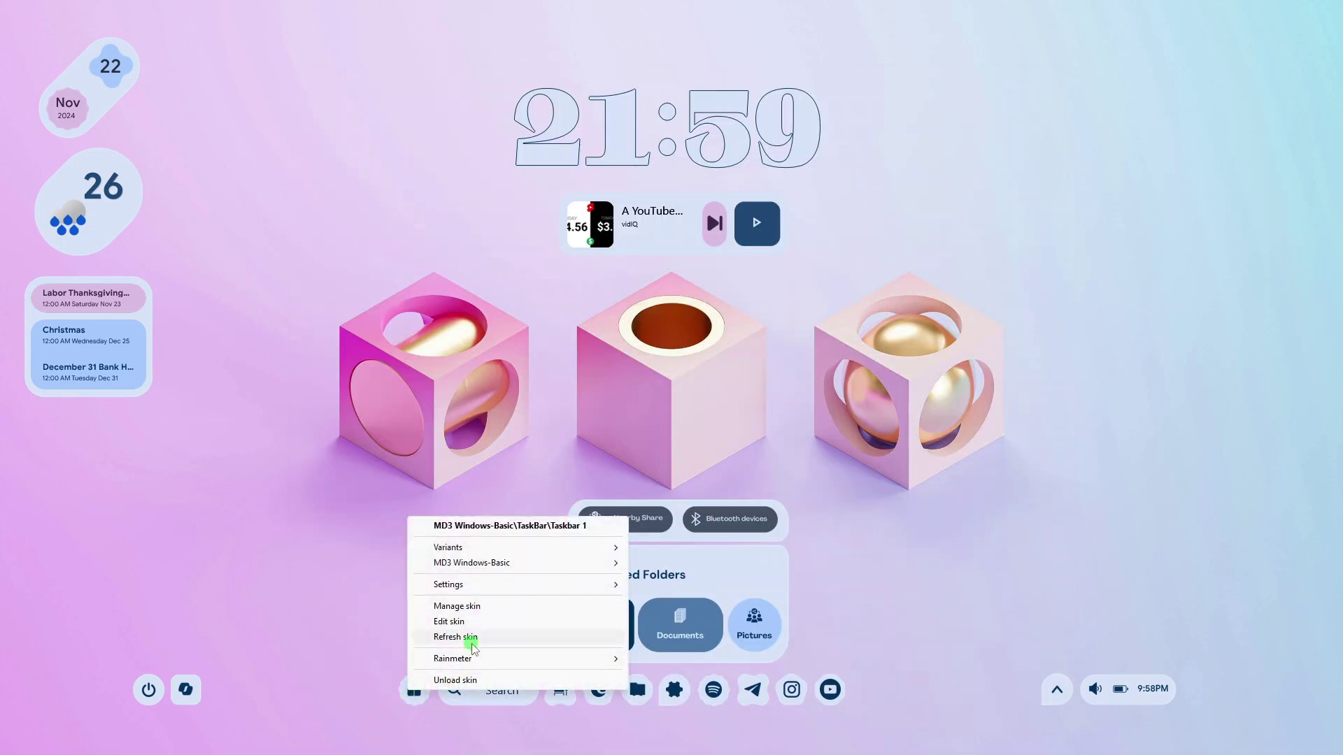
click(470, 640)
click(414, 691)
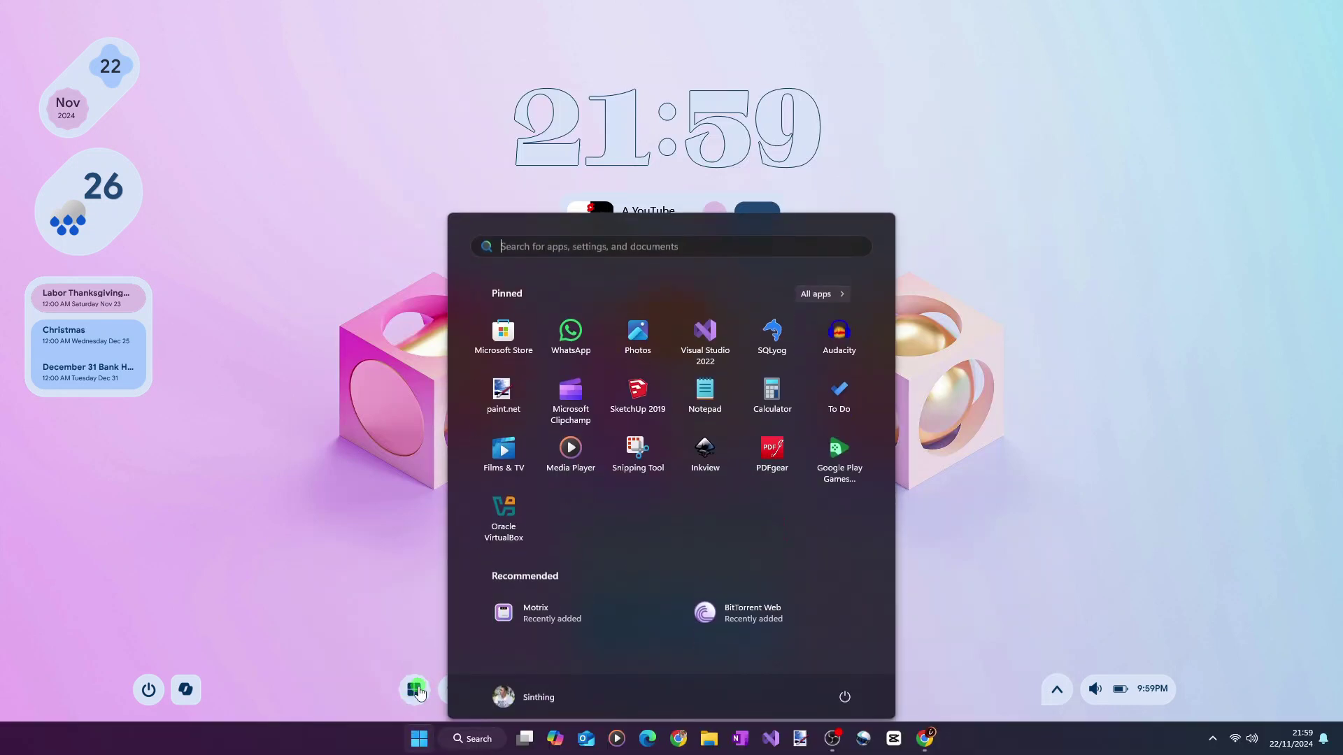
click(368, 604)
click(1057, 690)
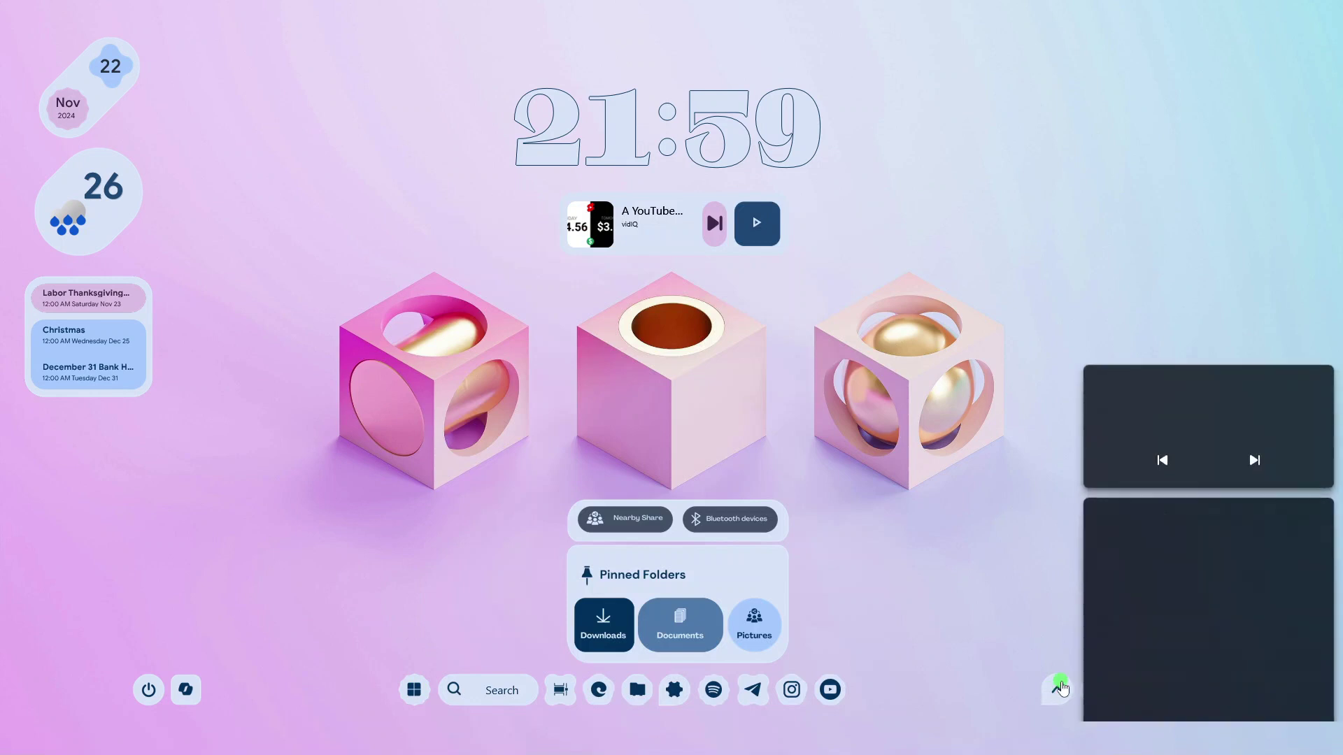
click(975, 613)
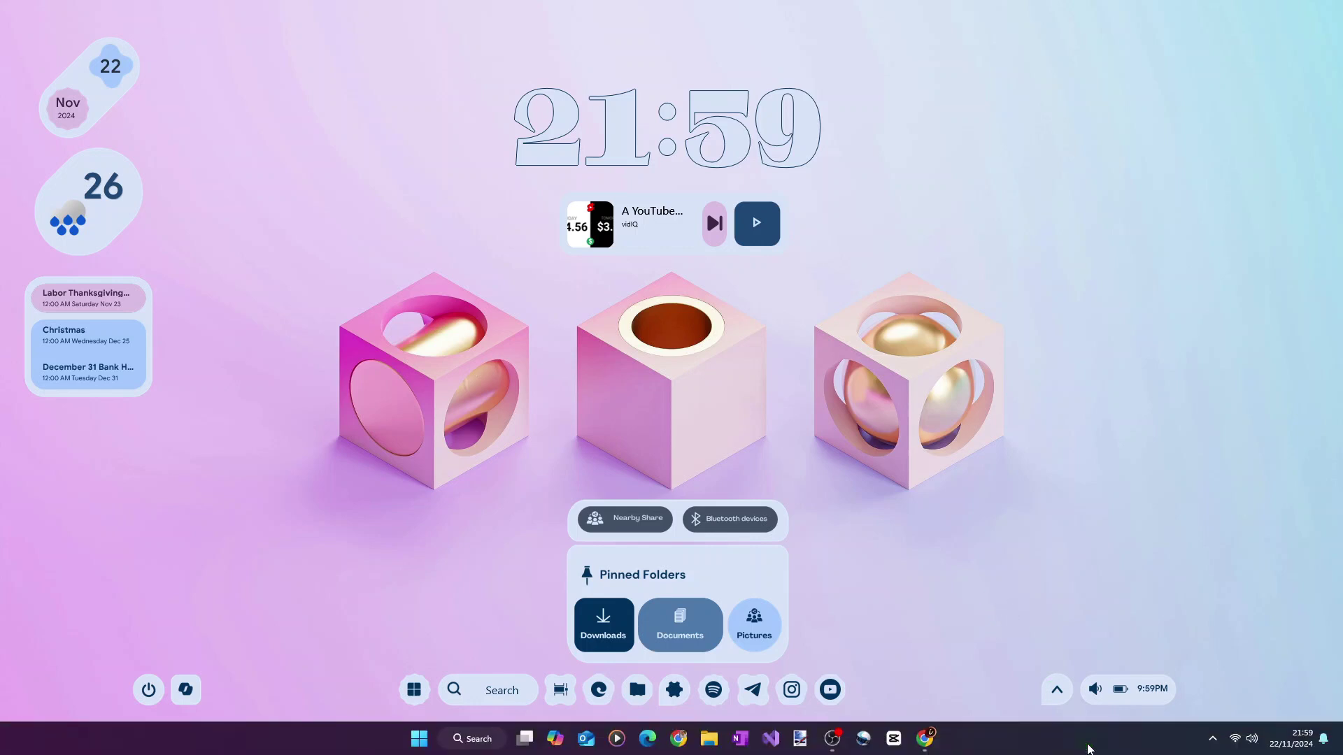
Open Task Manager from the taskbar, select the Rainmeter process, then close Task Manager.
right_click(1088, 741)
click(1127, 682)
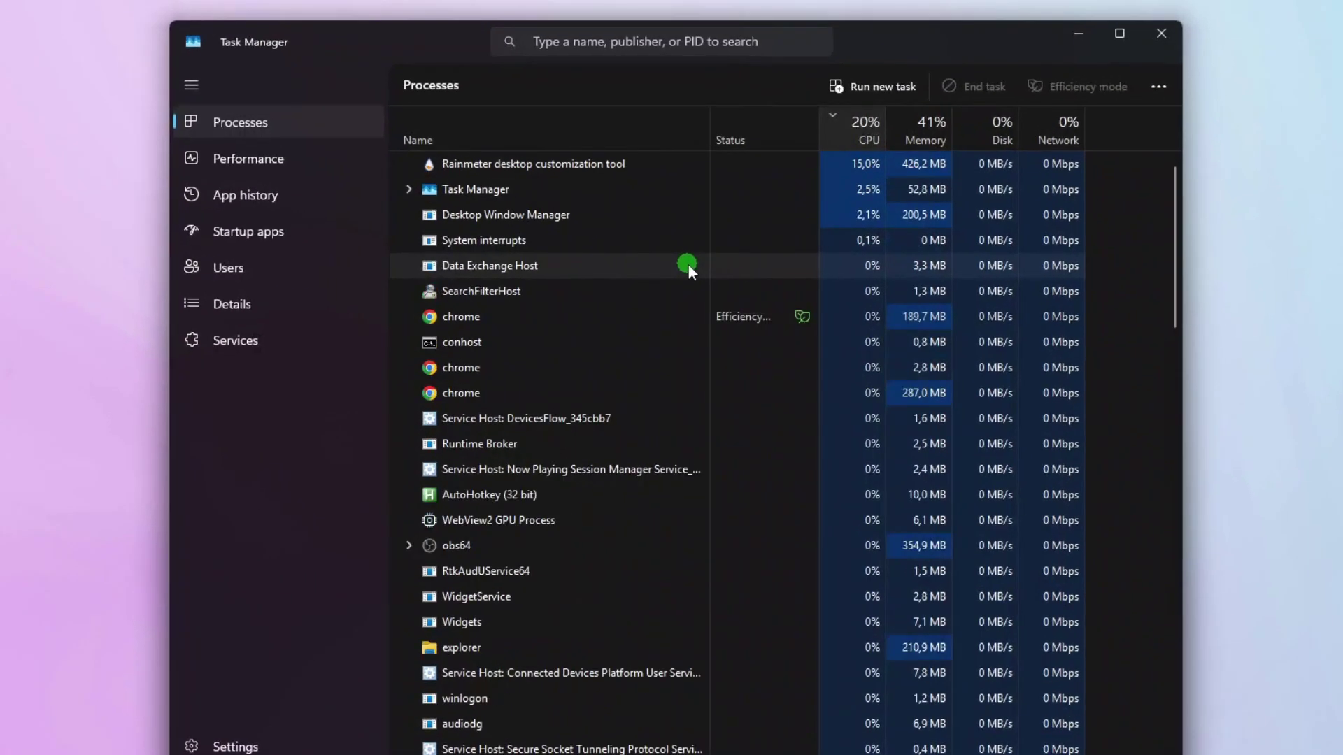
click(620, 163)
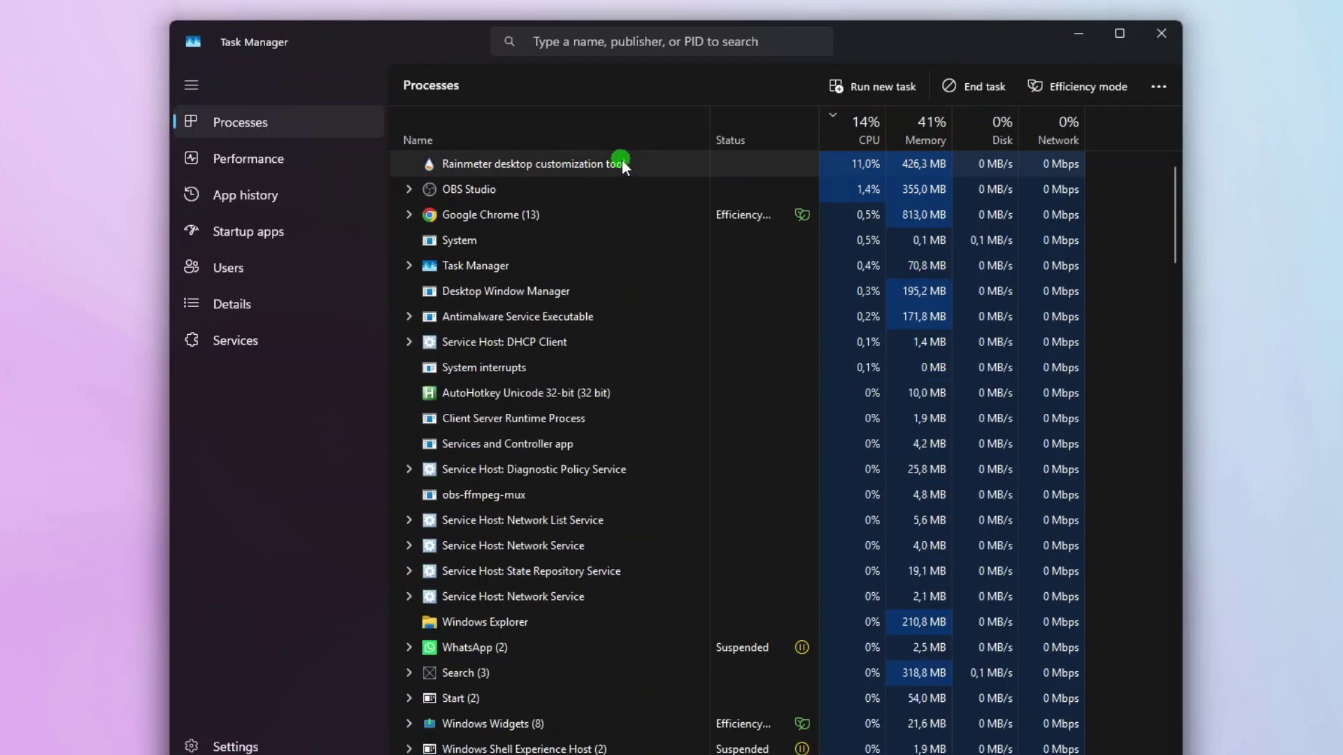
click(1161, 35)
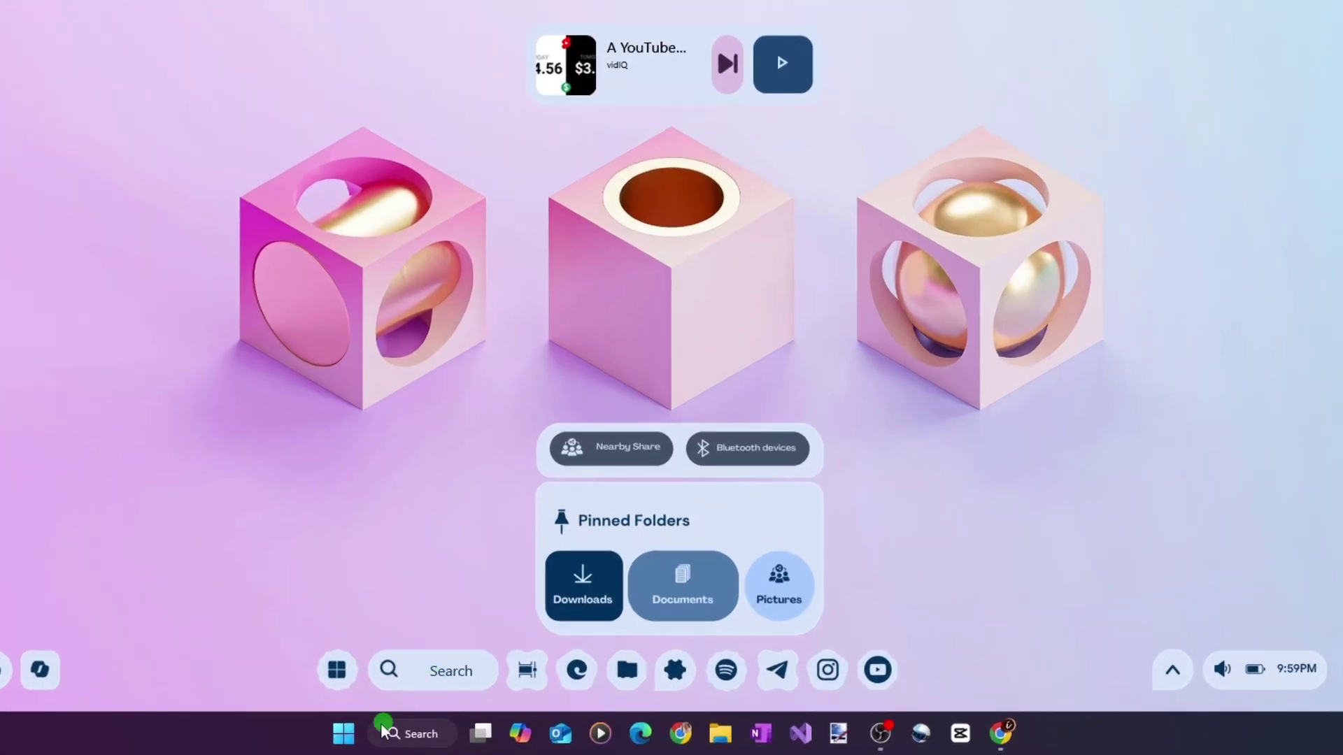
Search 'rainmeter' in Start and choose Uninstall.
click(417, 734)
text(rainmeter)
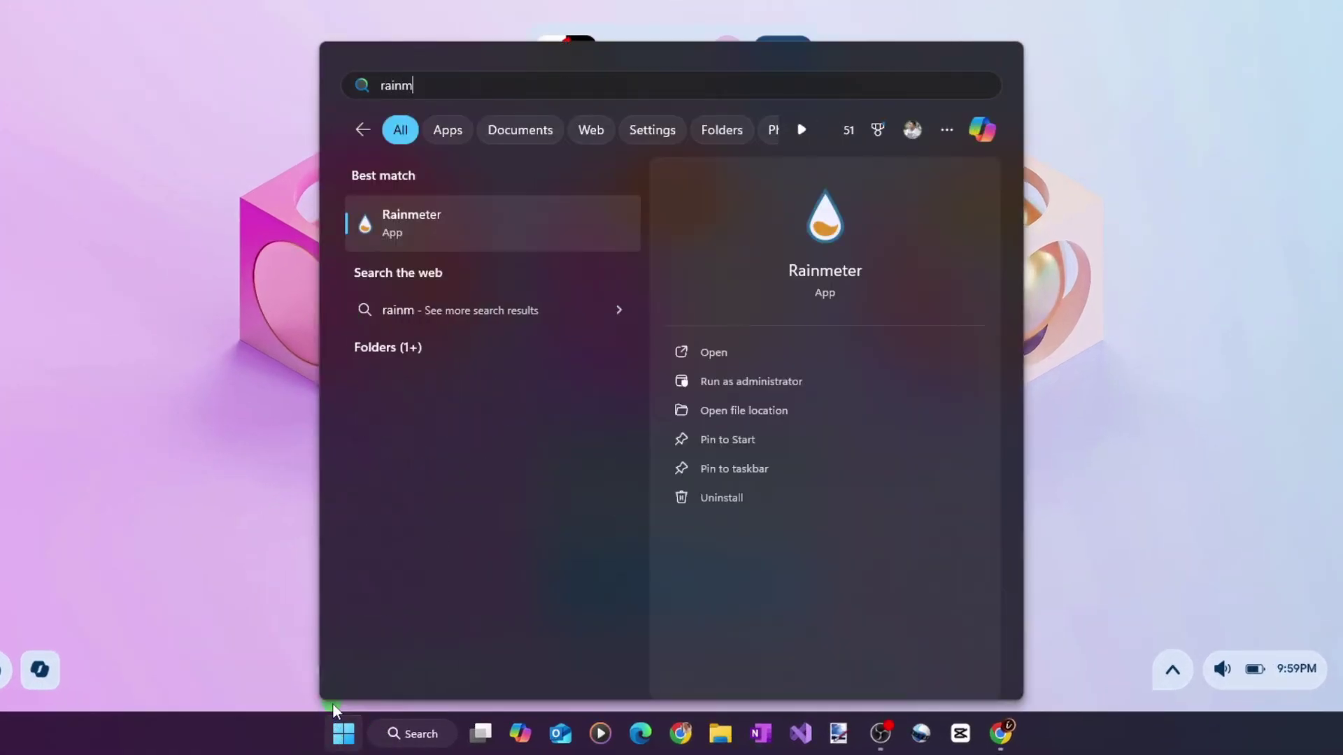
click(724, 497)
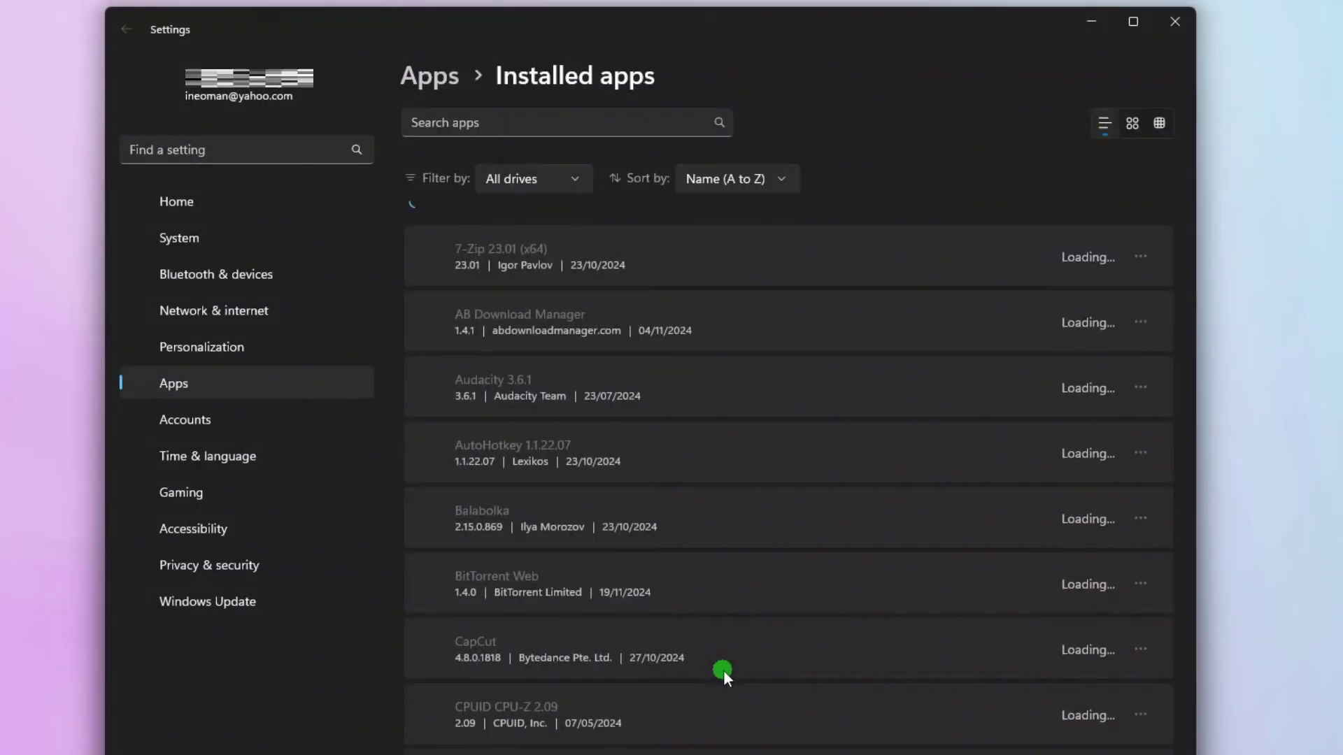
Search Installed apps for 'rainmeter' and confirm Uninstall from its more-options menu.
click(484, 124)
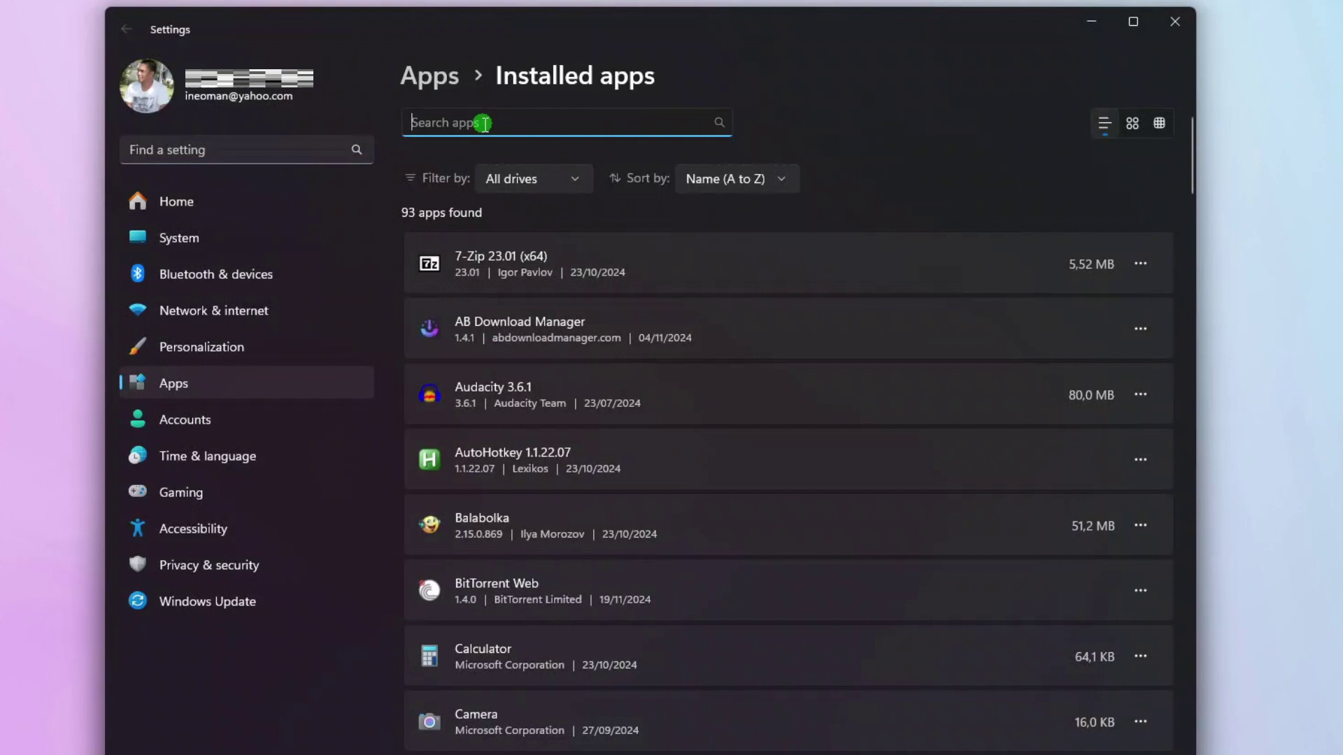
text(rainmeter)
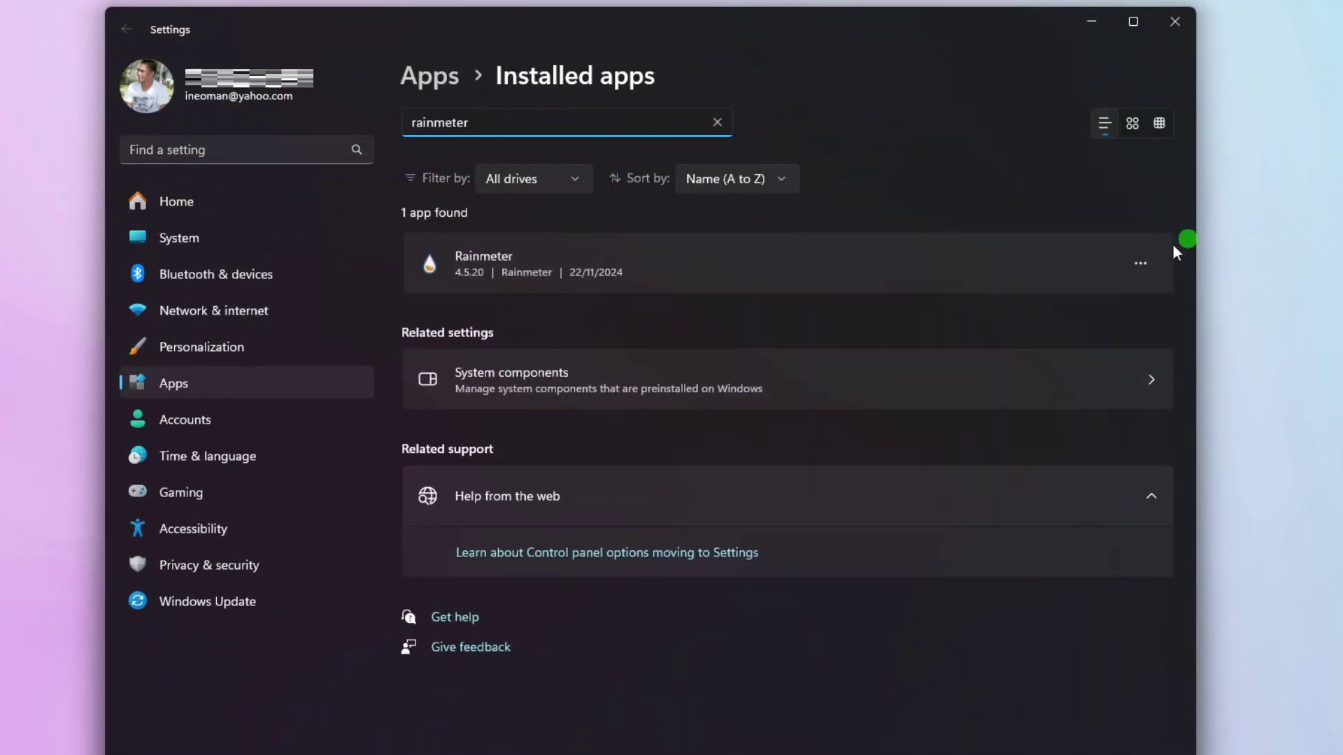
click(1131, 263)
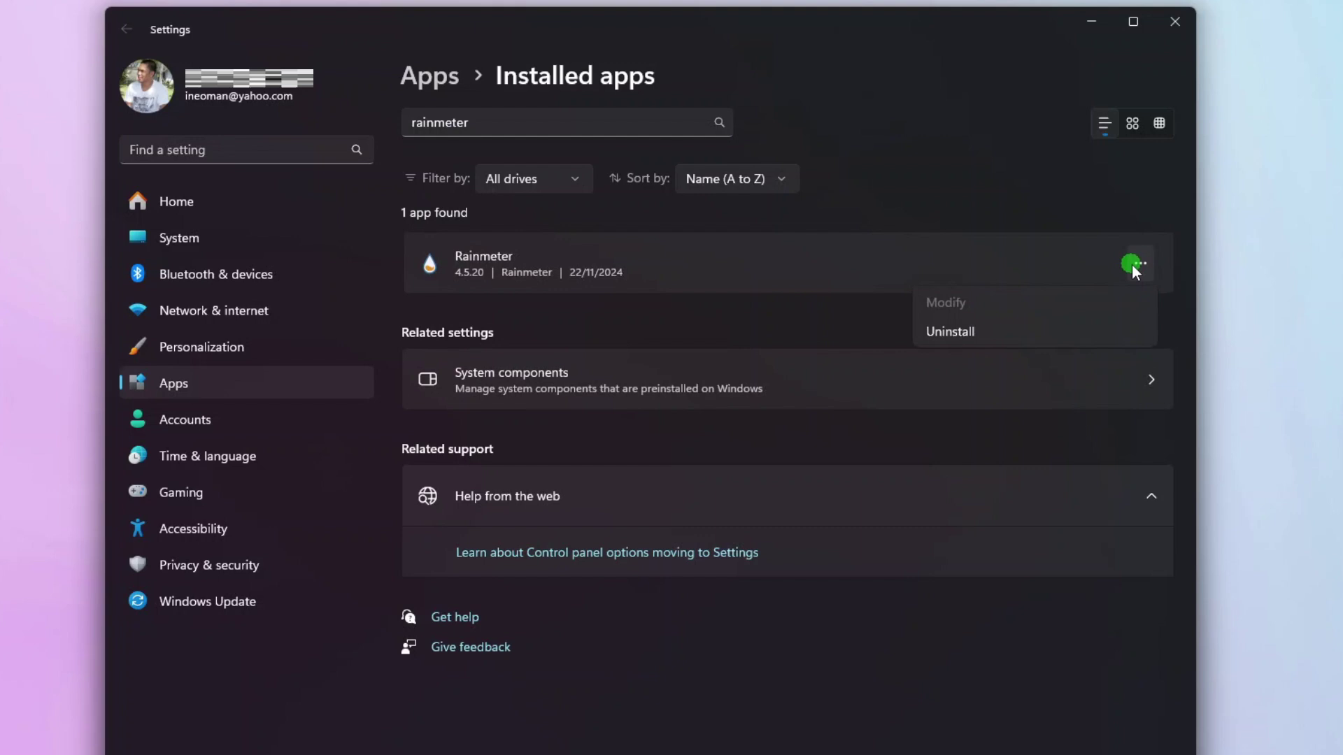
click(1012, 326)
click(1101, 360)
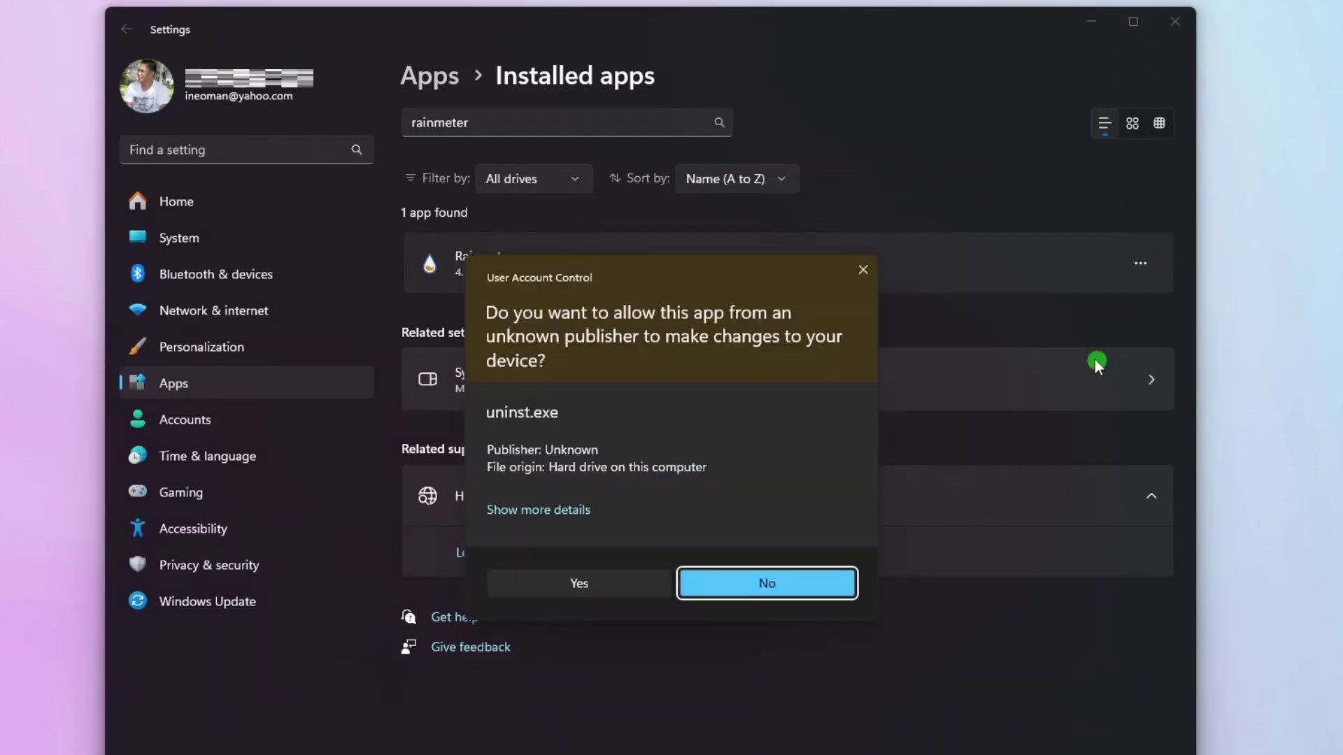
Approve the UAC prompt and run the uninstaller with all personal settings removed.
click(622, 583)
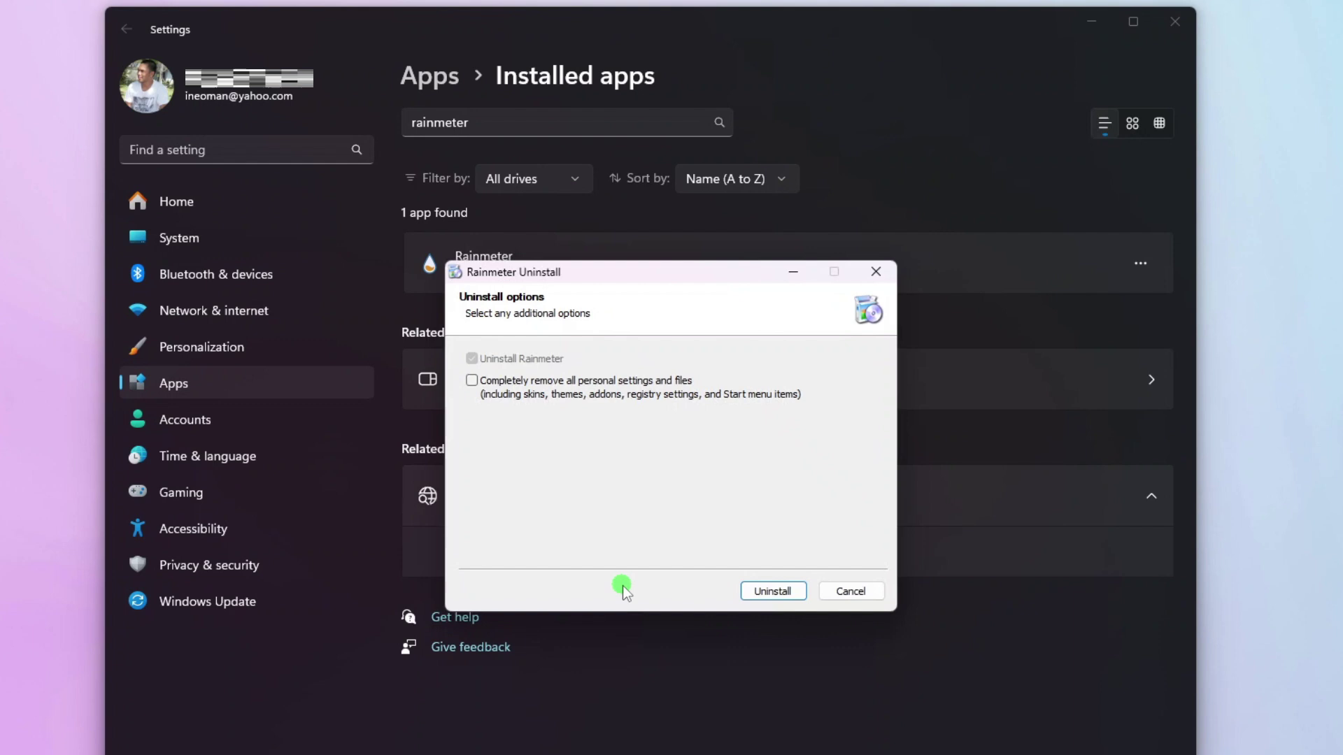
click(481, 383)
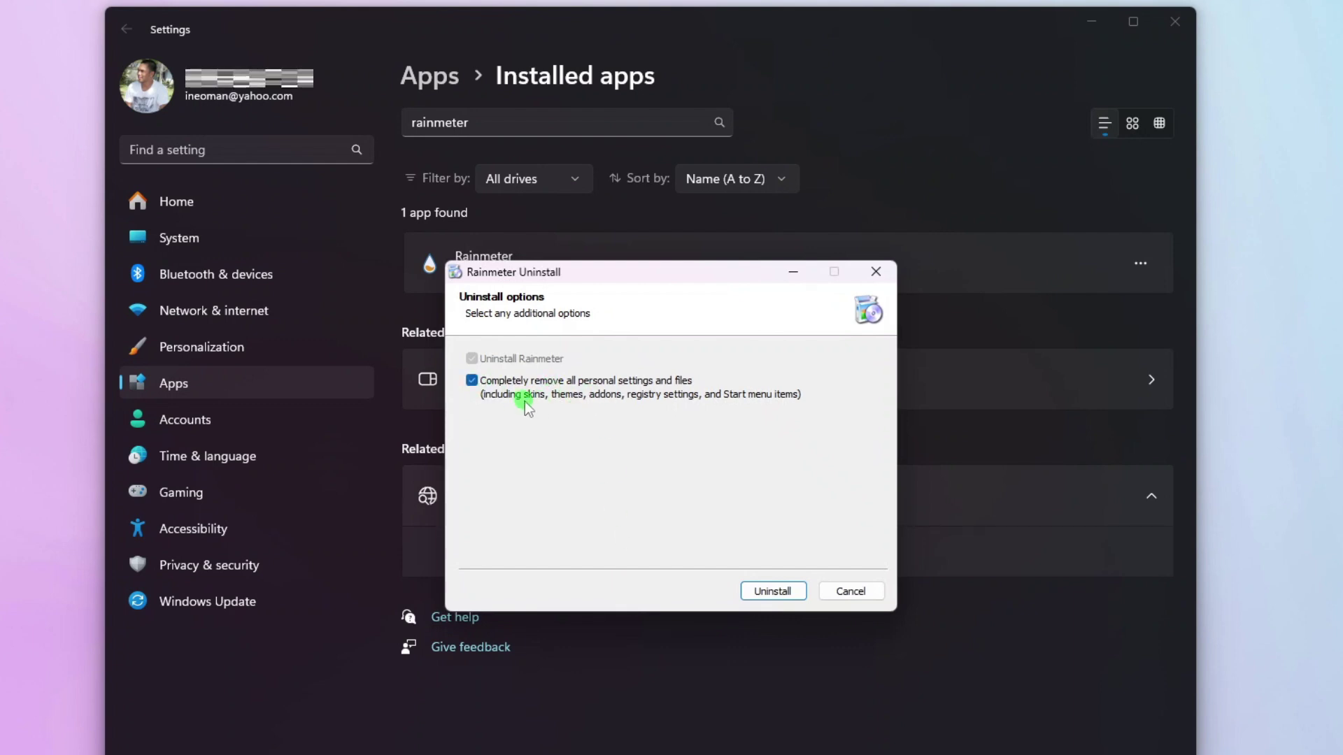
click(772, 591)
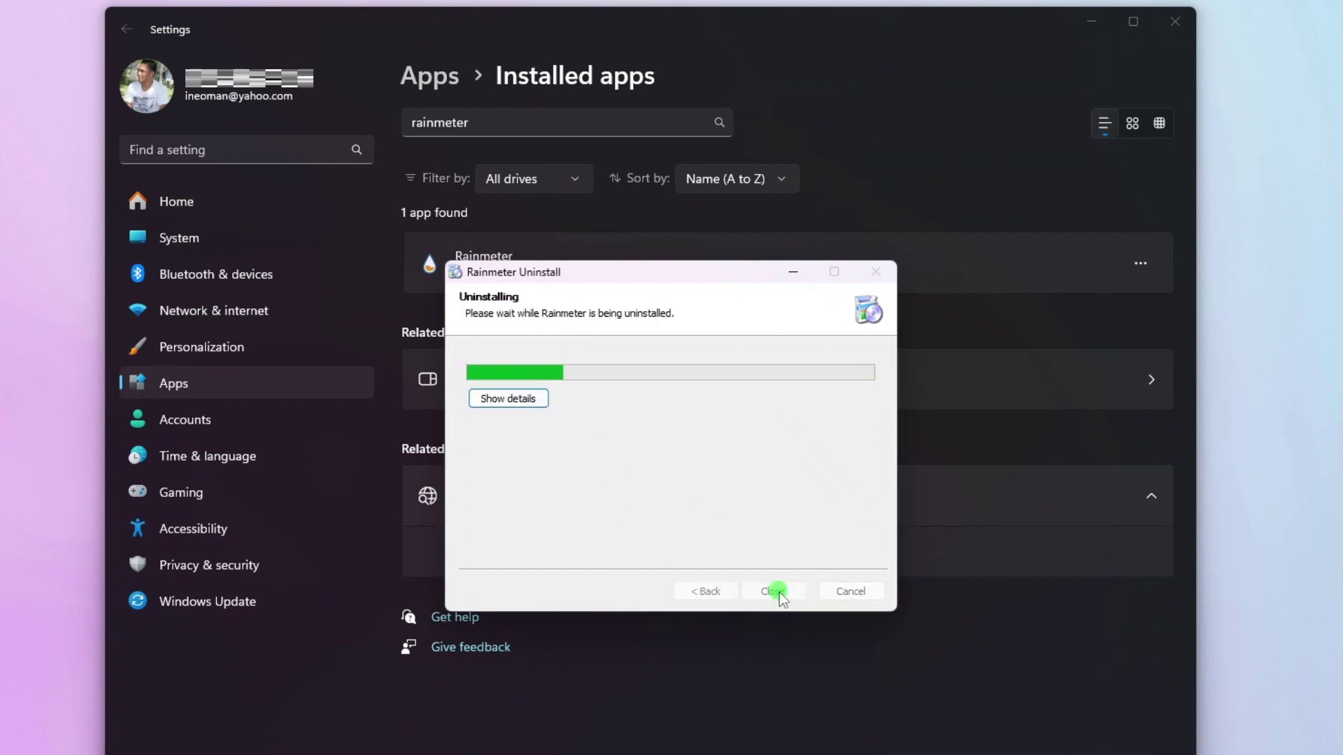
click(772, 591)
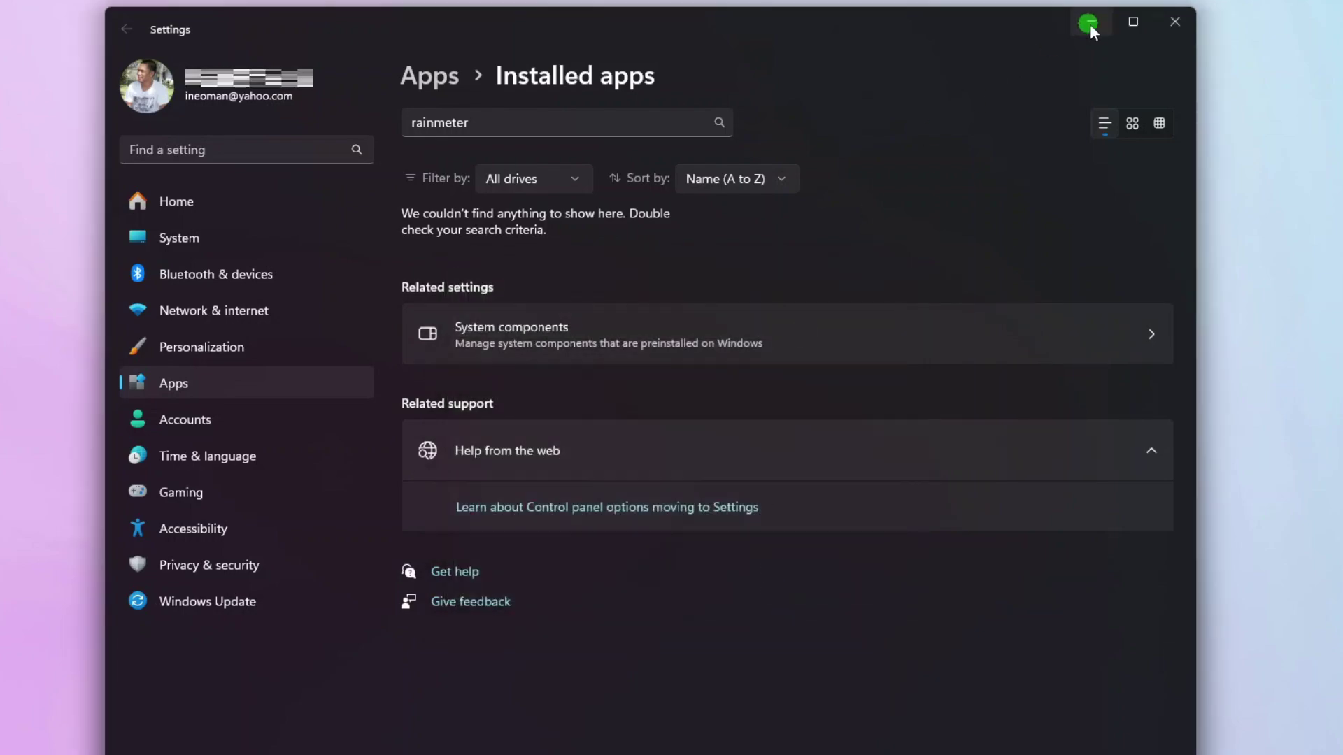